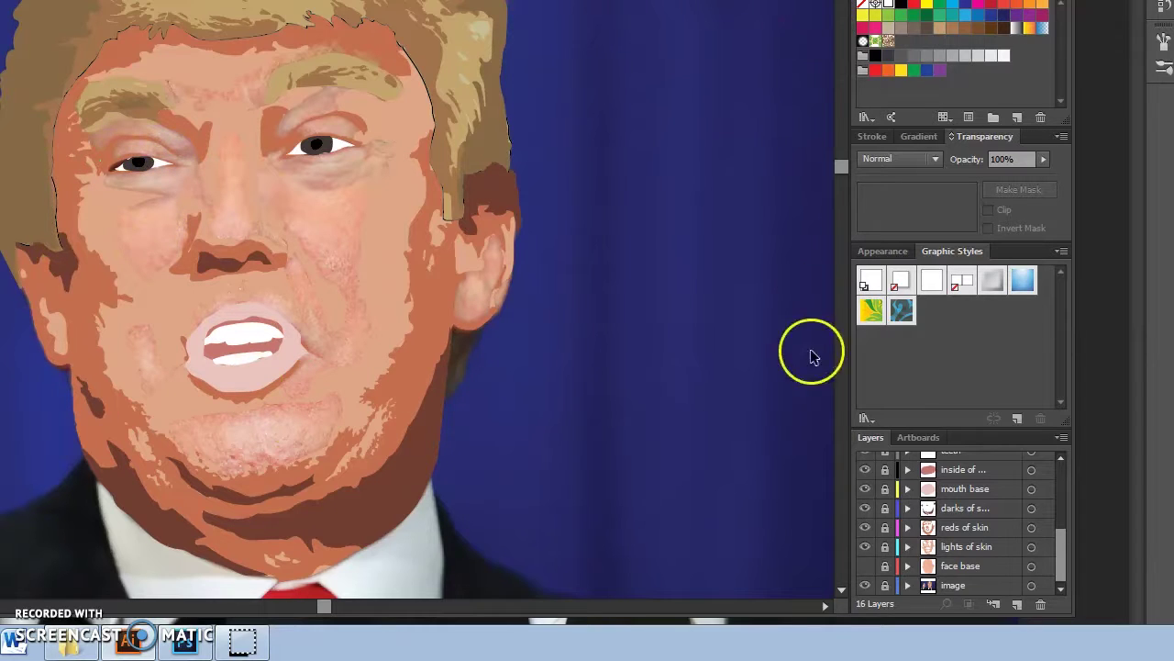
# Show the face base layer again and toggle the lights of skin layer off and on
pyautogui.click(865, 567)
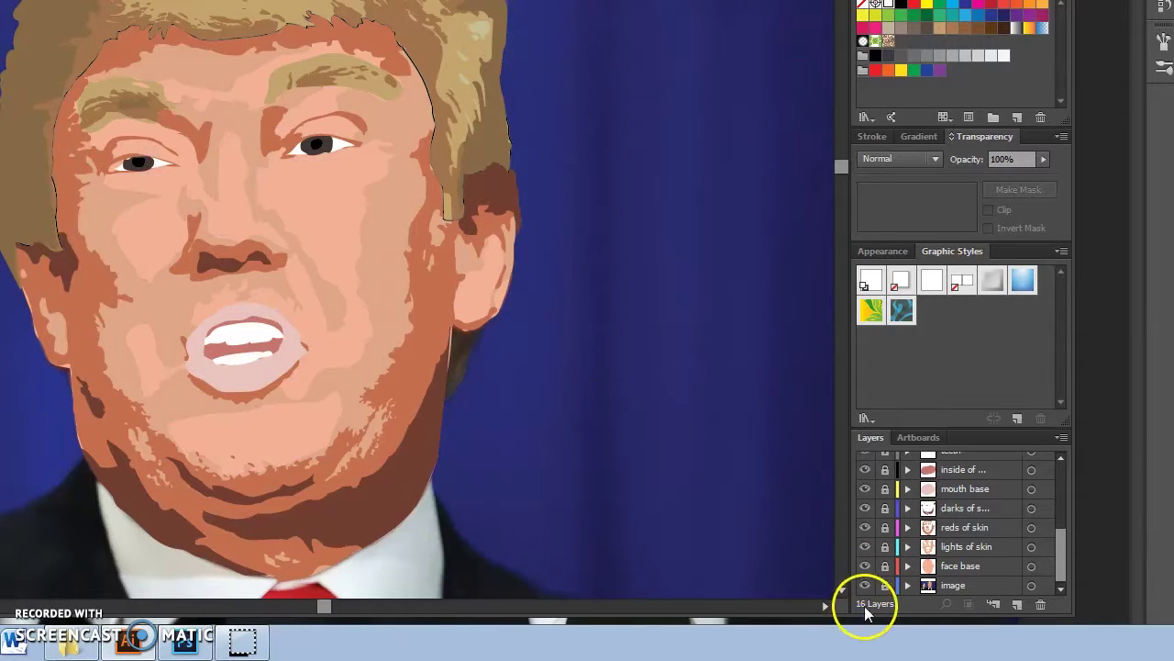
pyautogui.click(866, 547)
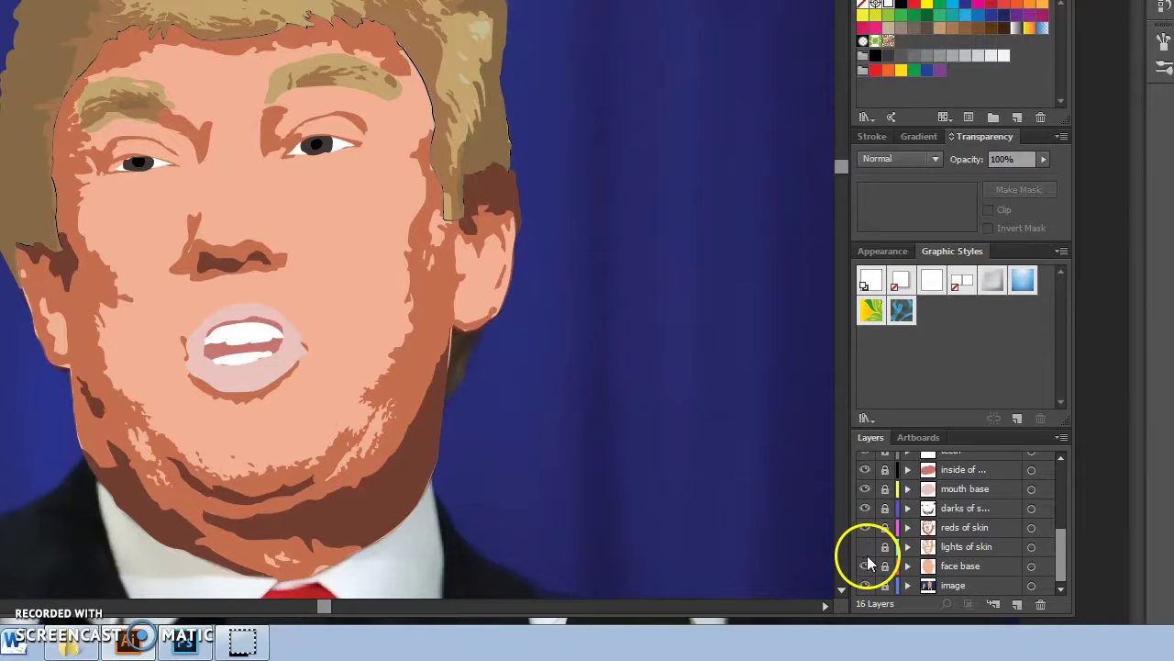
pyautogui.click(865, 548)
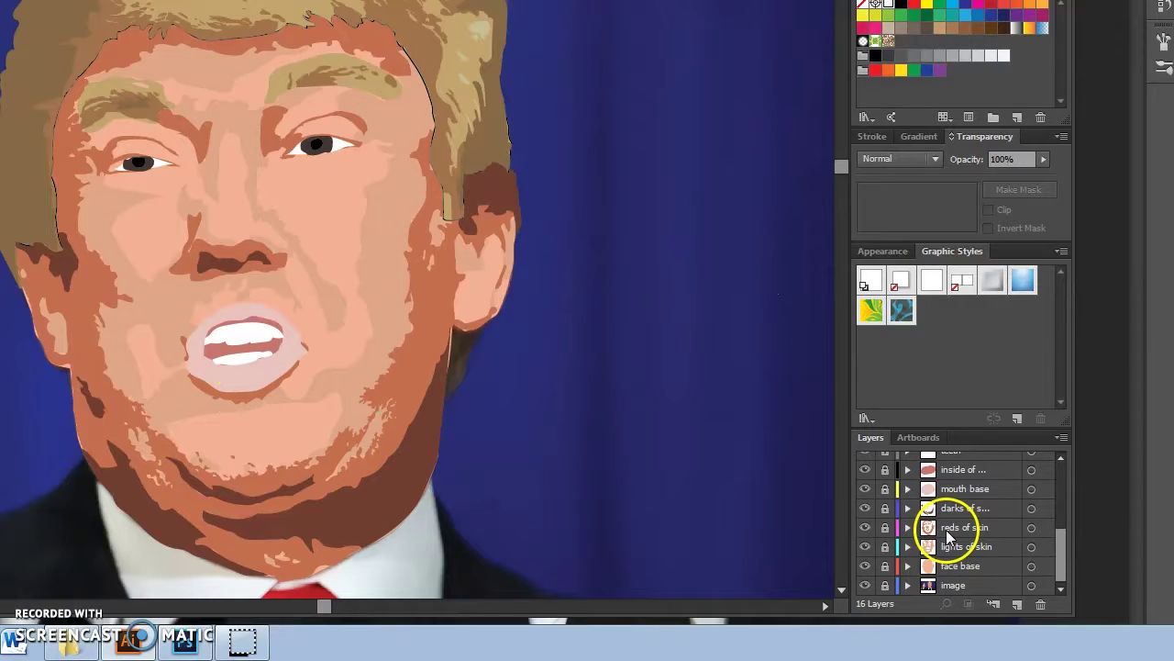
pyautogui.scroll(5, 949, 537)
pyautogui.scroll(-2, 950, 537)
pyautogui.scroll(2, 950, 537)
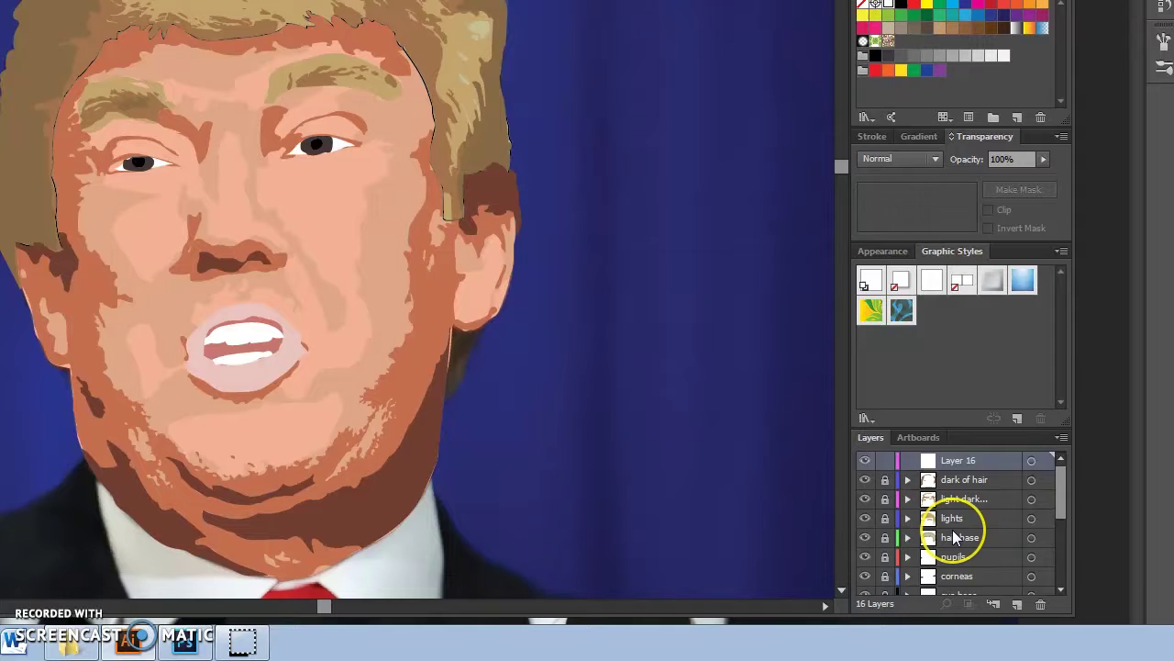
pyautogui.scroll(-5, 954, 537)
pyautogui.scroll(5, 954, 537)
pyautogui.scroll(-5, 957, 543)
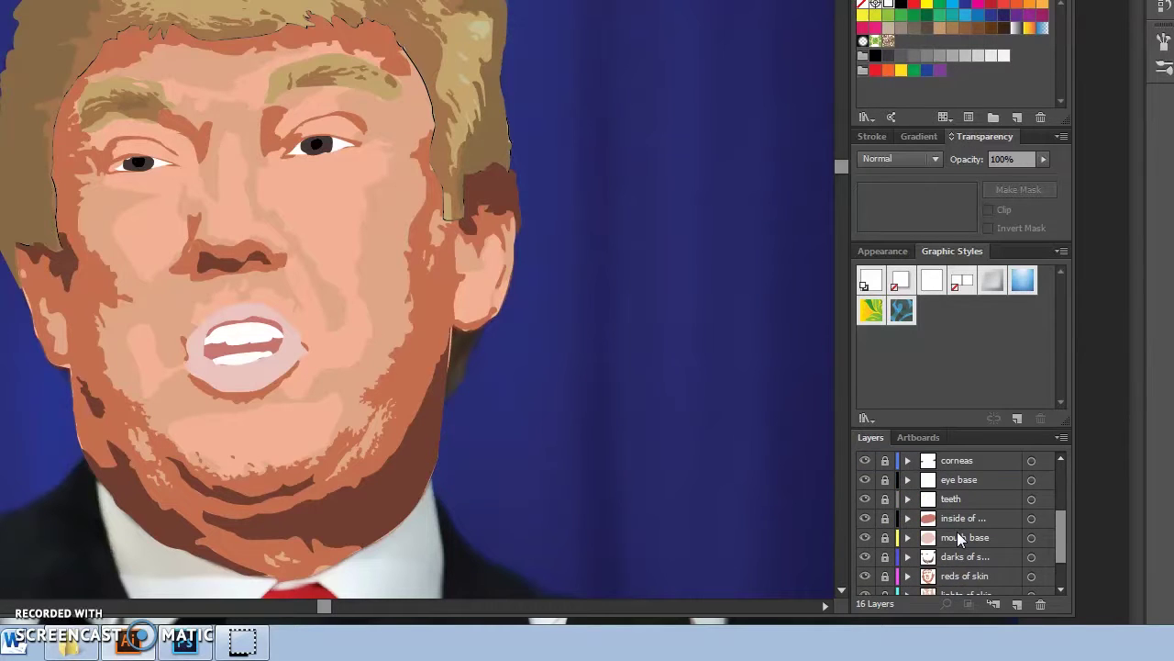
# Toggle the dark of hair and light hair layers to compare, then switch to Photoshop
pyautogui.click(950, 541)
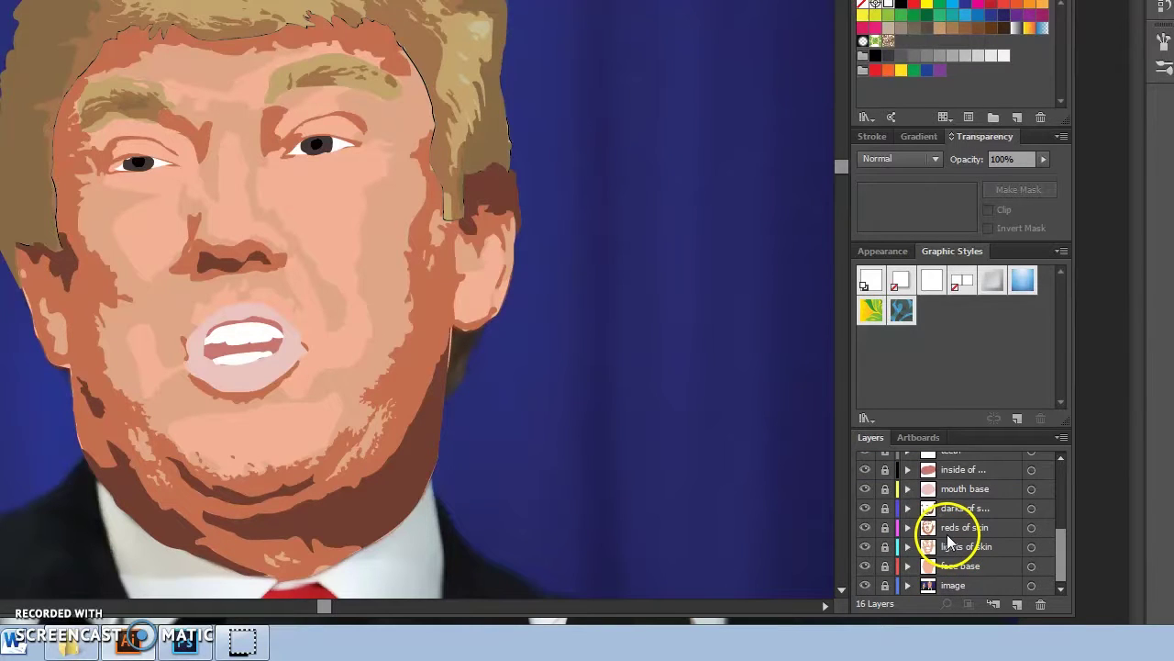
pyautogui.scroll(5, 948, 537)
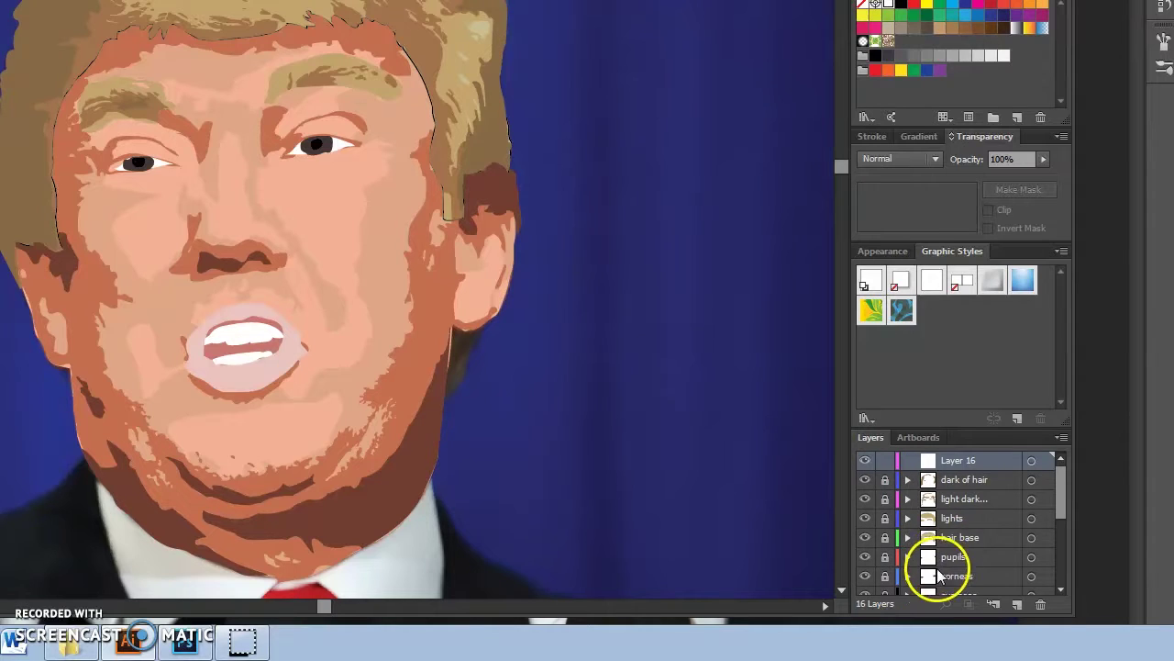
pyautogui.click(967, 480)
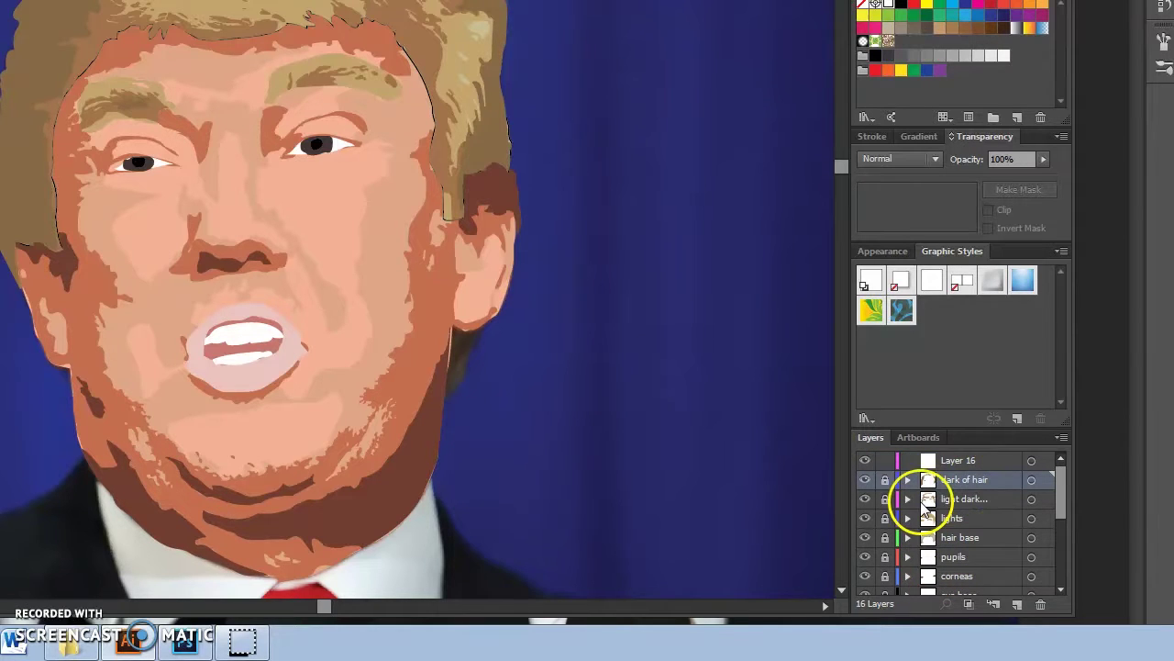
pyautogui.click(867, 481)
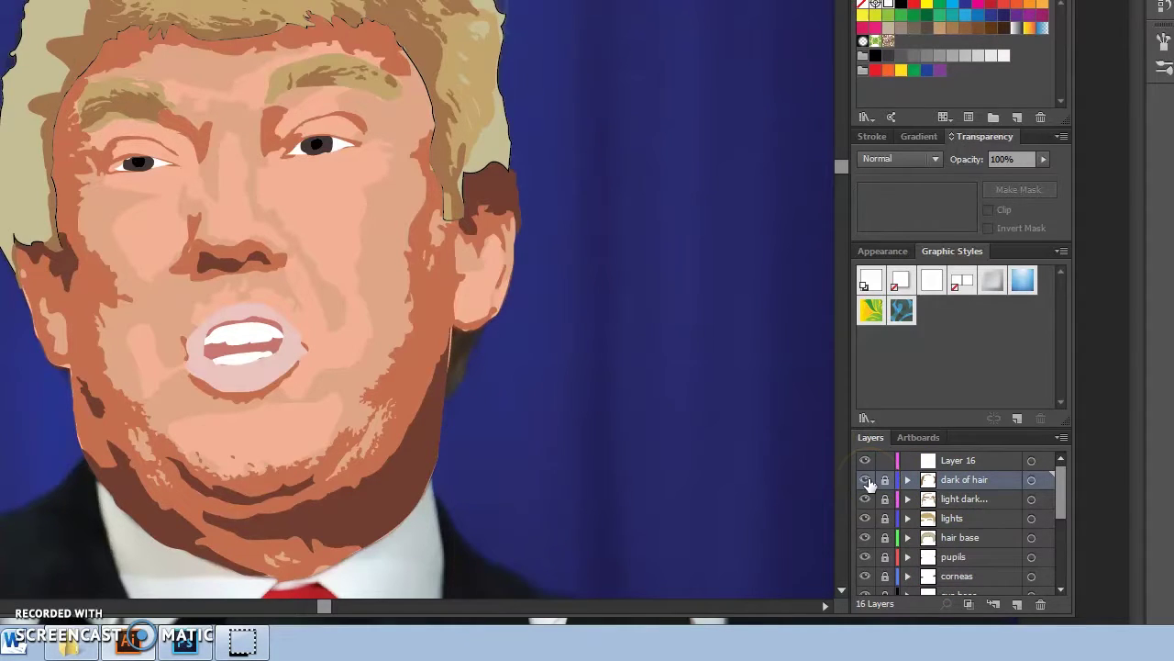
pyautogui.click(866, 481)
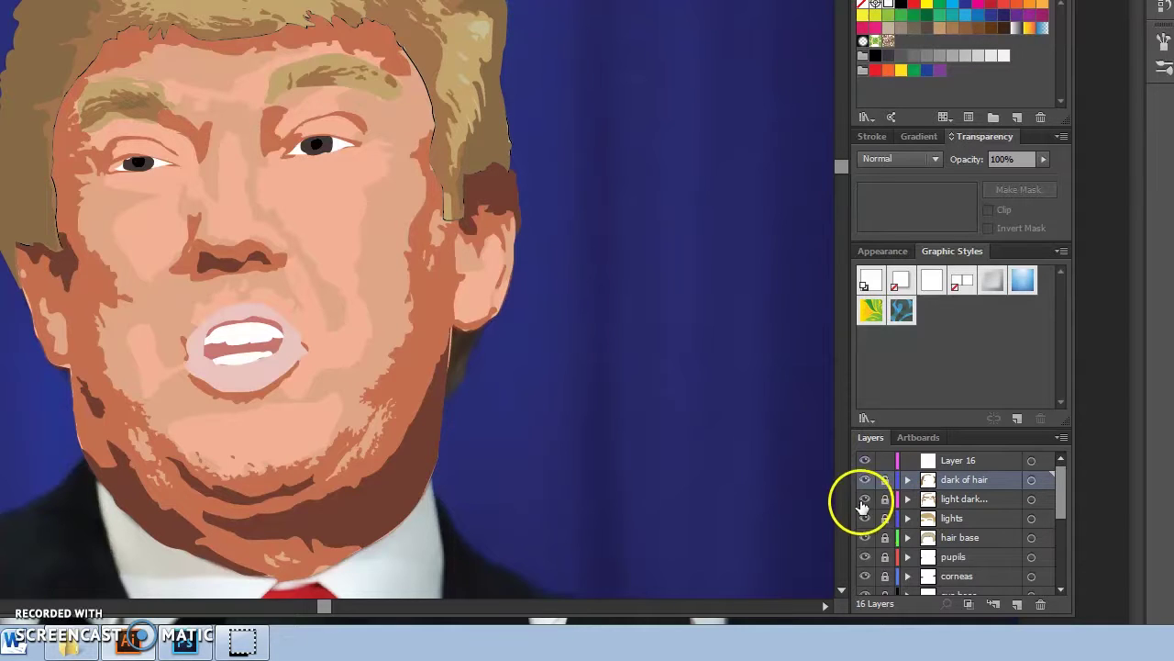
pyautogui.click(865, 498)
pyautogui.click(865, 499)
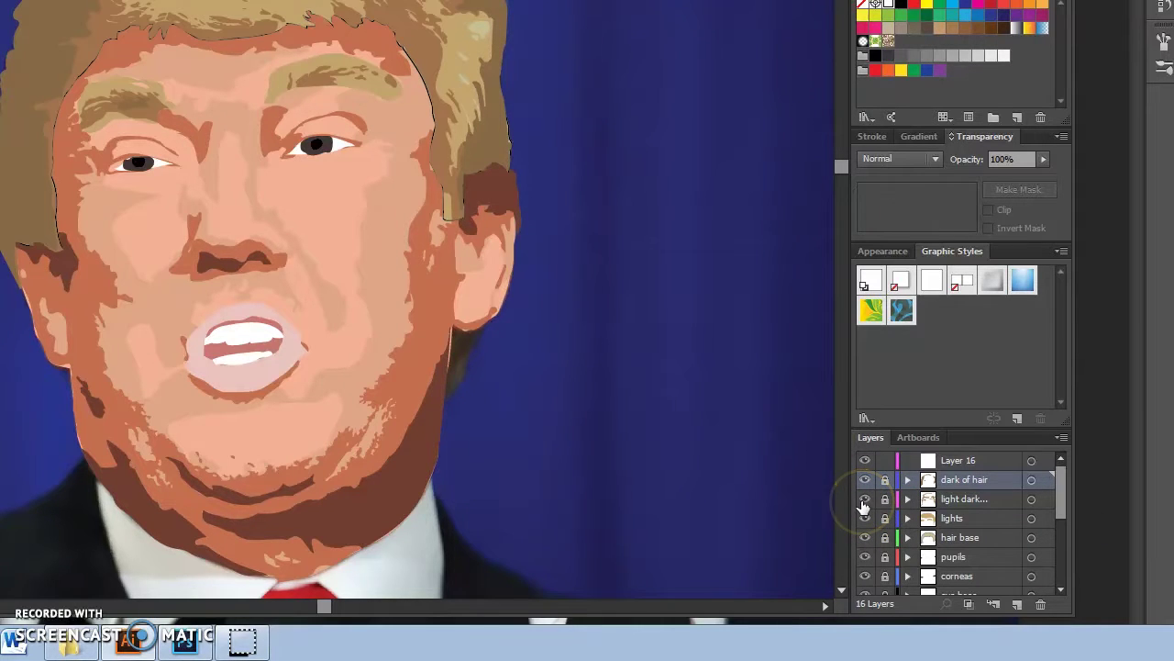
pyautogui.click(186, 642)
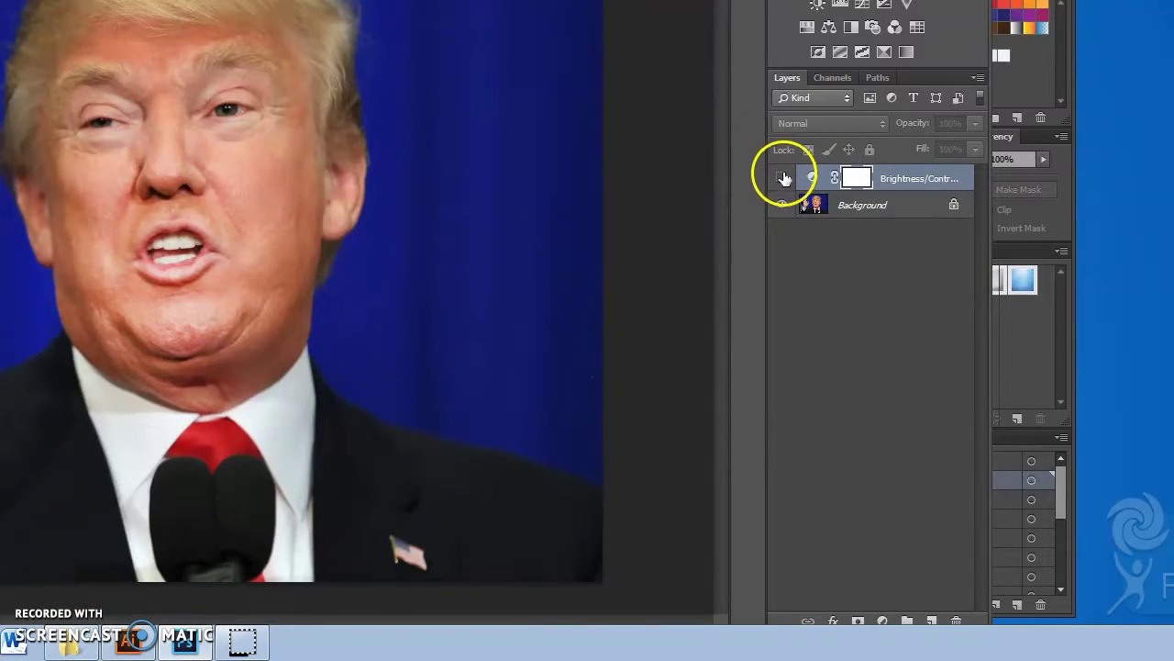
# Show the Brightness/Contrast layer and zoom into the cheek, then hide it and return to Illustrator
pyautogui.click(783, 177)
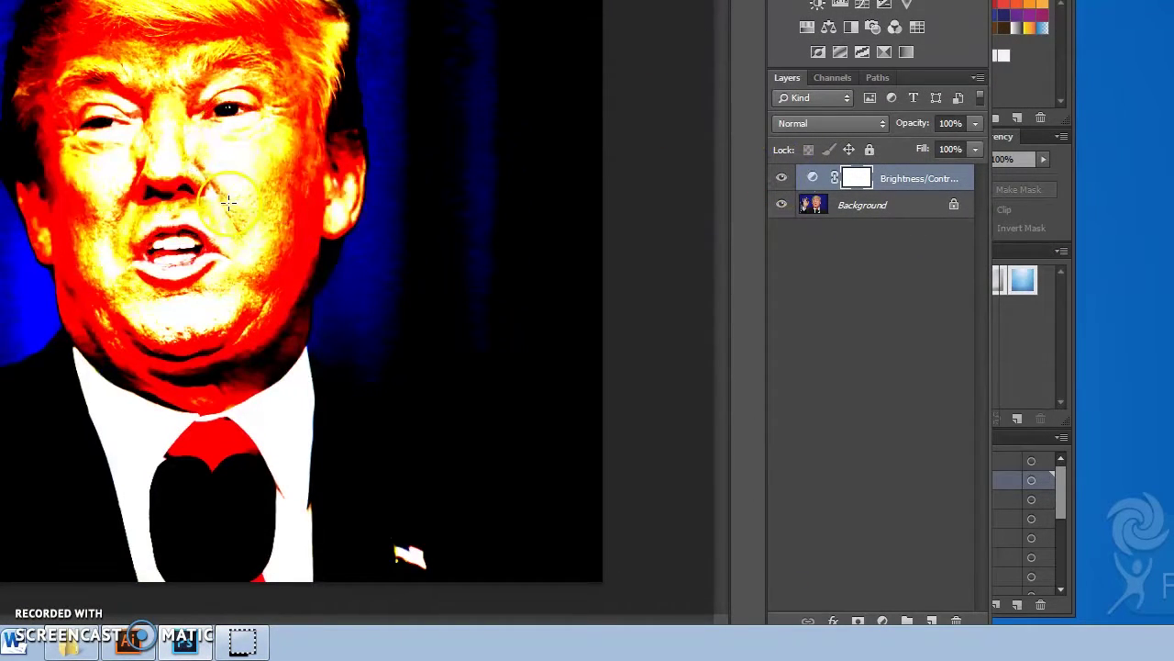
pyautogui.scroll(6, 229, 202)
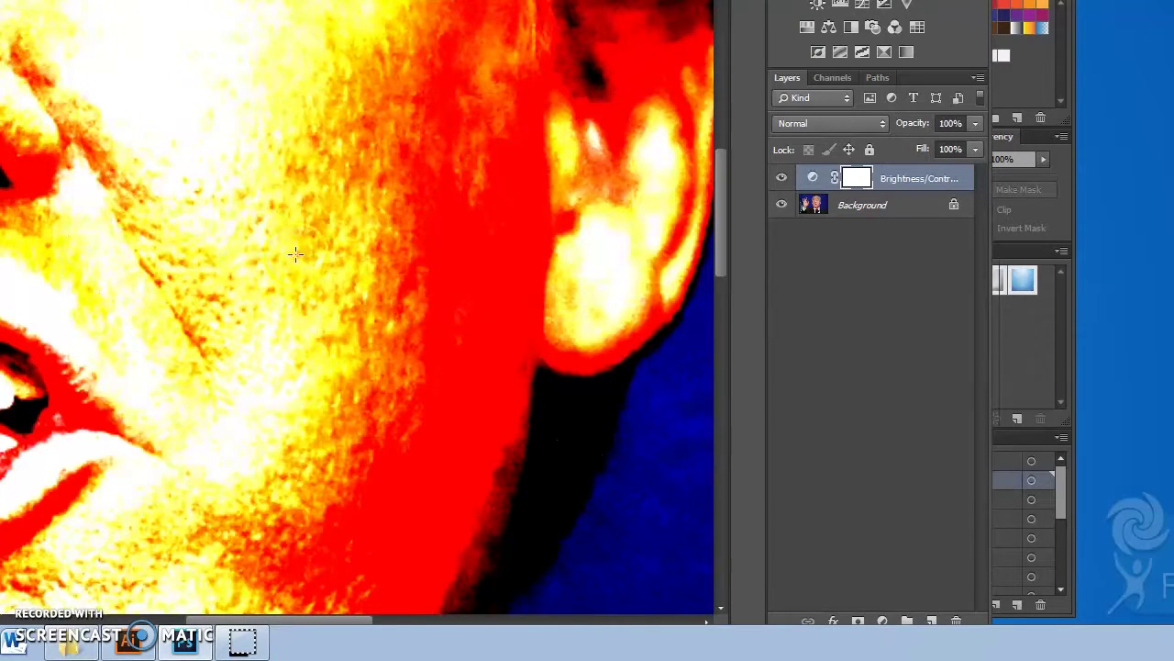
pyautogui.click(779, 179)
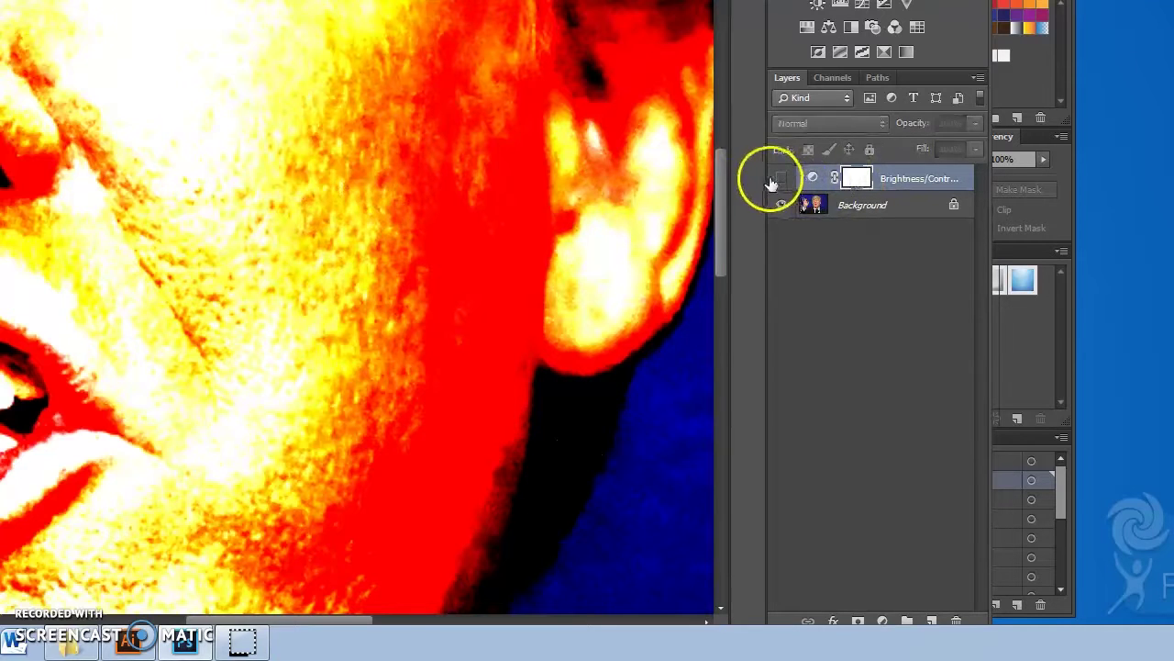
pyautogui.click(117, 648)
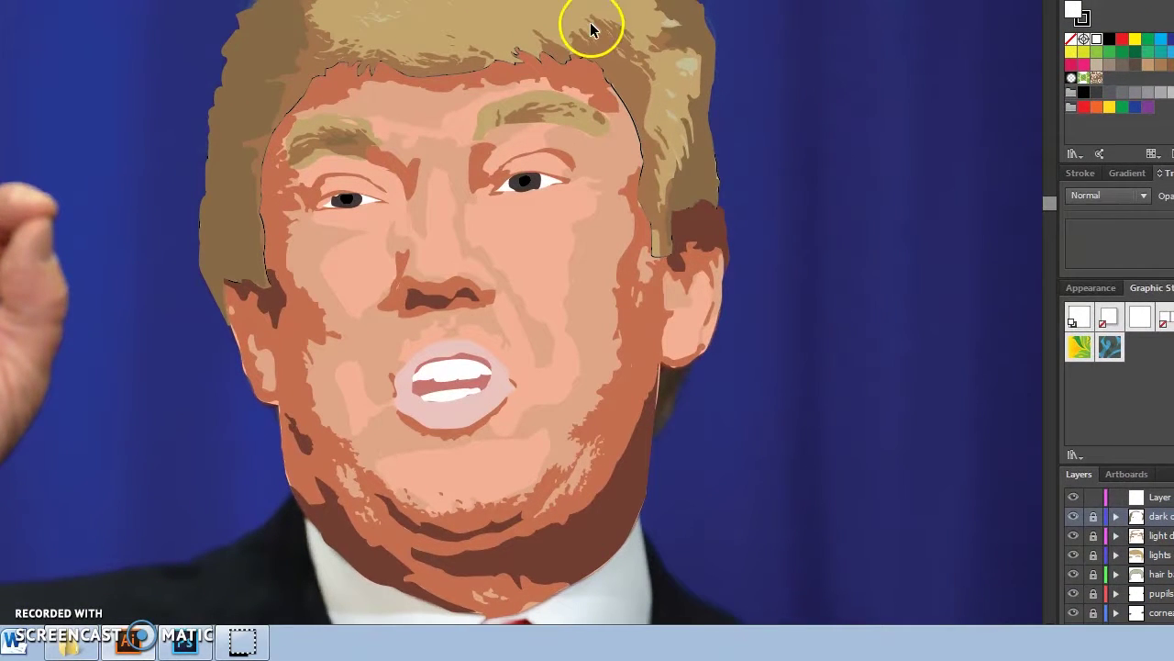
# Scroll down past the chin and pan left to reveal the dark jacket and raised hand
pyautogui.scroll(1, 485, 366)
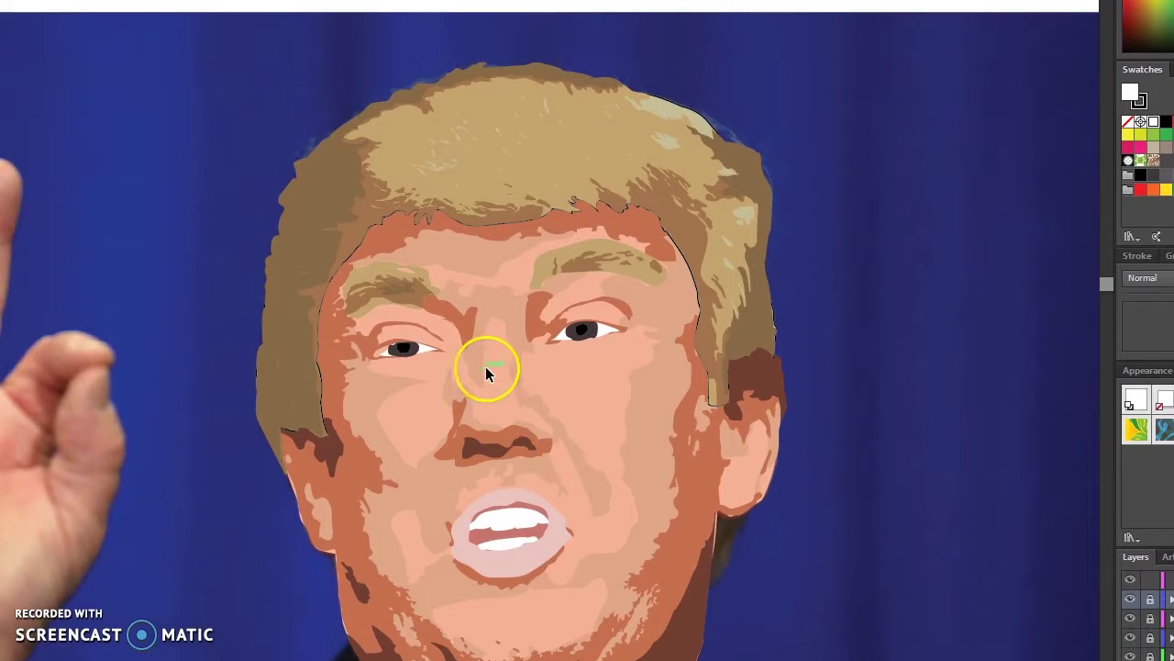
pyautogui.scroll(-5, 533, 445)
pyautogui.scroll(2, 534, 445)
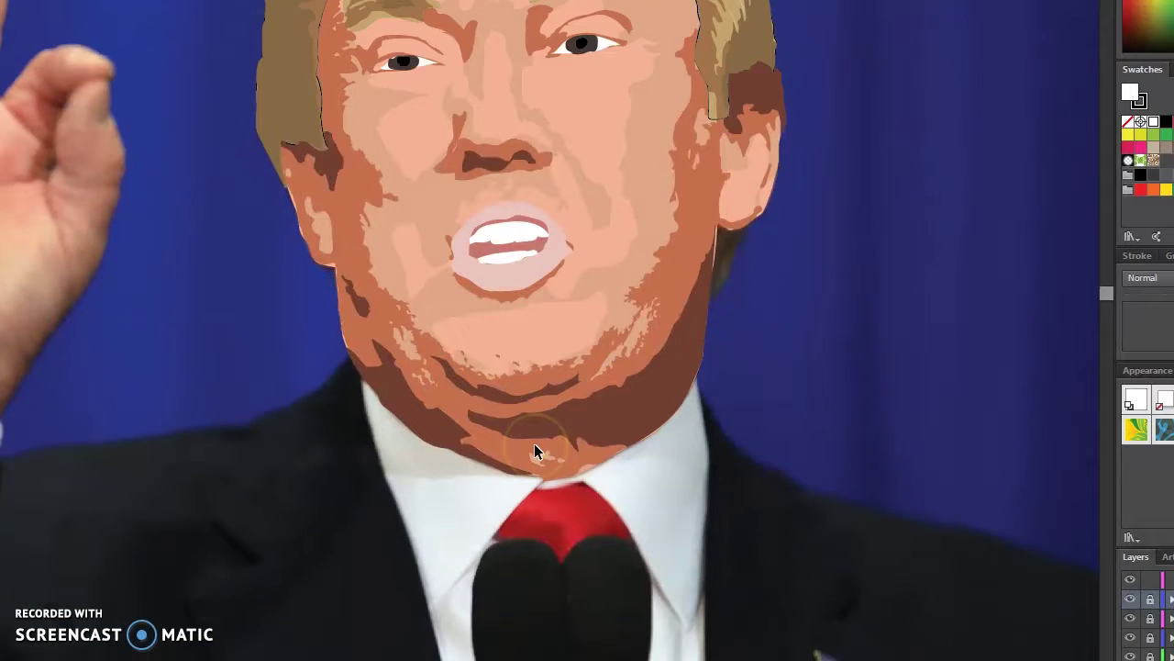
pyautogui.scroll(-3, 535, 445)
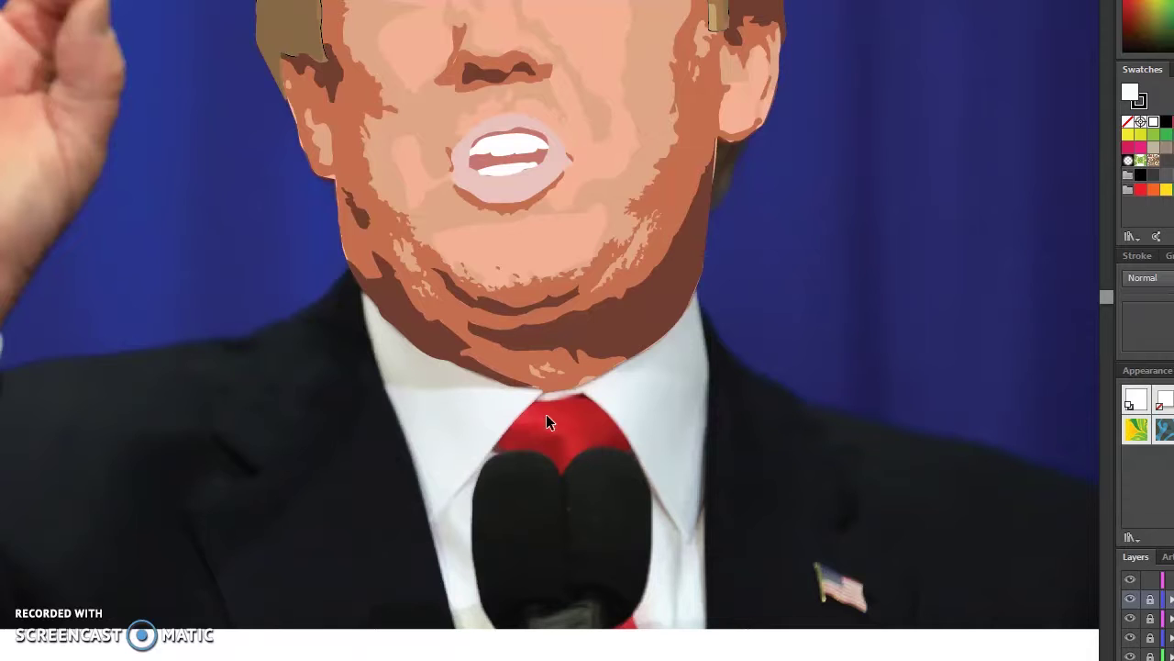
pyautogui.click(519, 272)
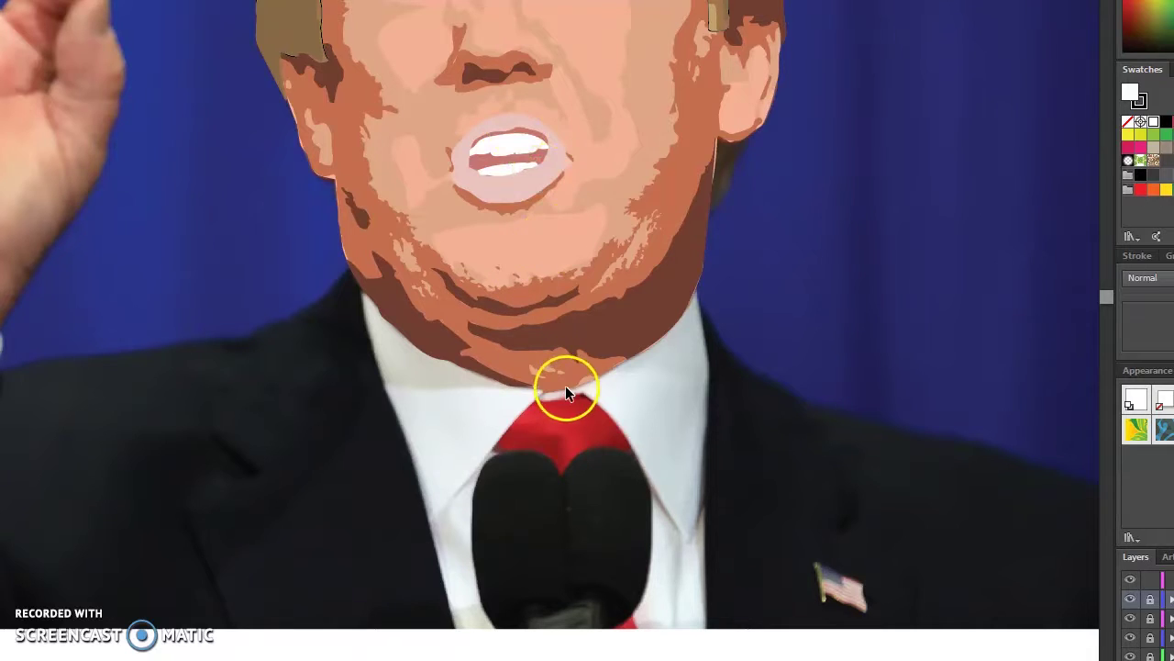
pyautogui.hscroll(-10, 565, 390)
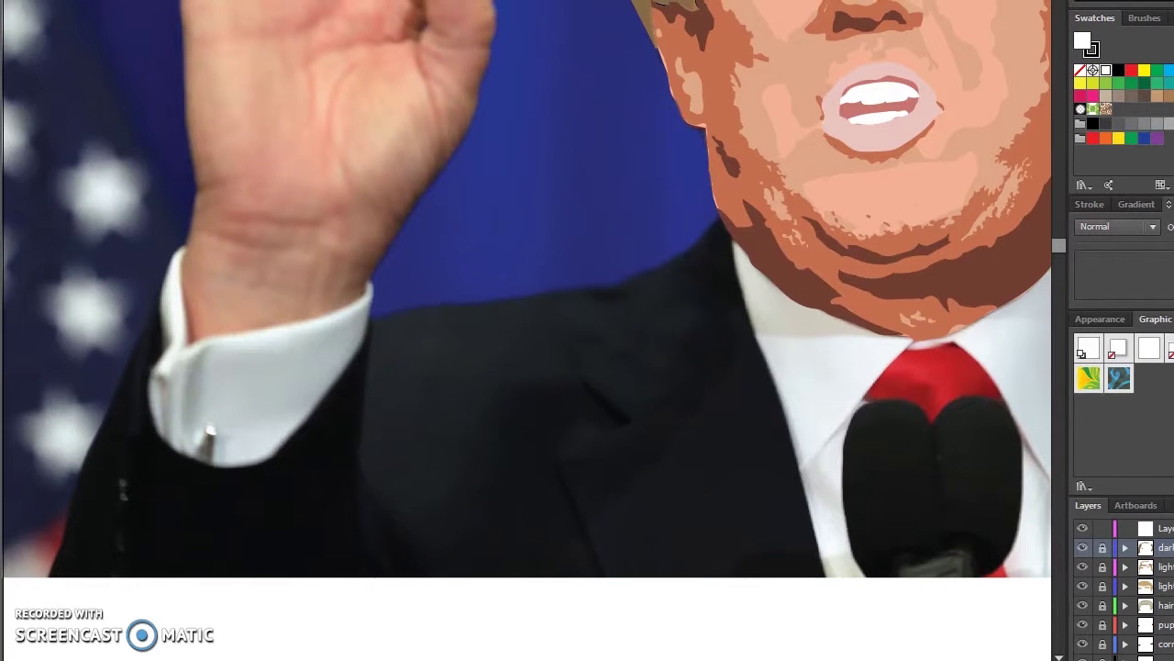
pyautogui.hscroll(5, 598, 469)
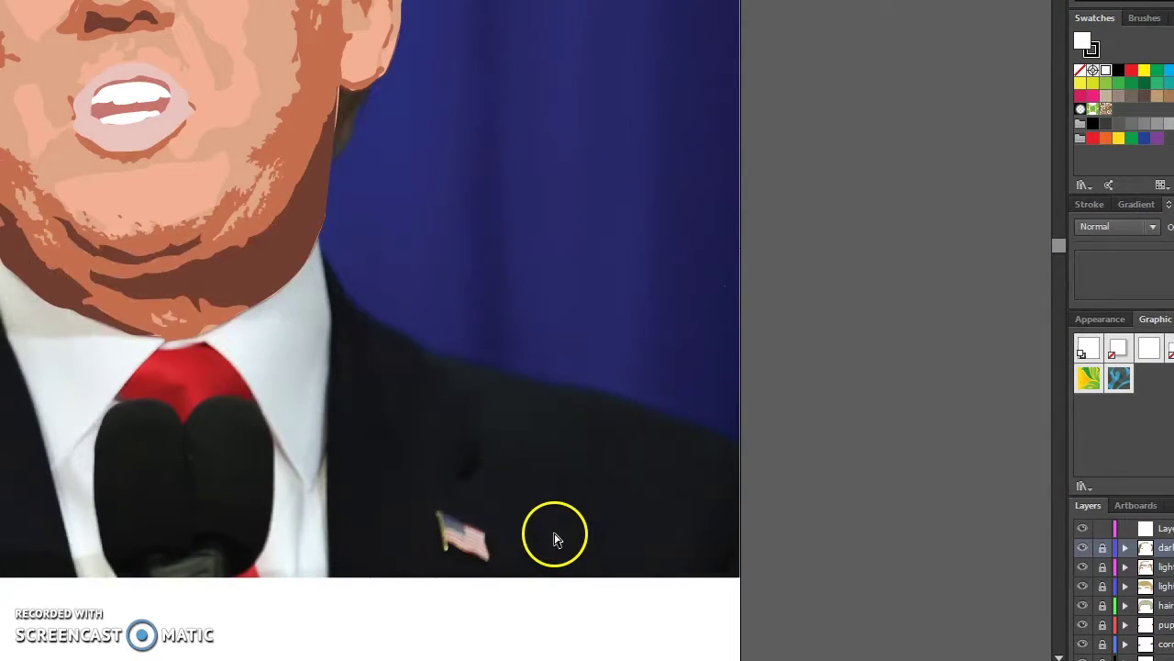
pyautogui.hscroll(-2, 484, 558)
pyautogui.hscroll(-1, 480, 556)
pyautogui.scroll(3, 480, 556)
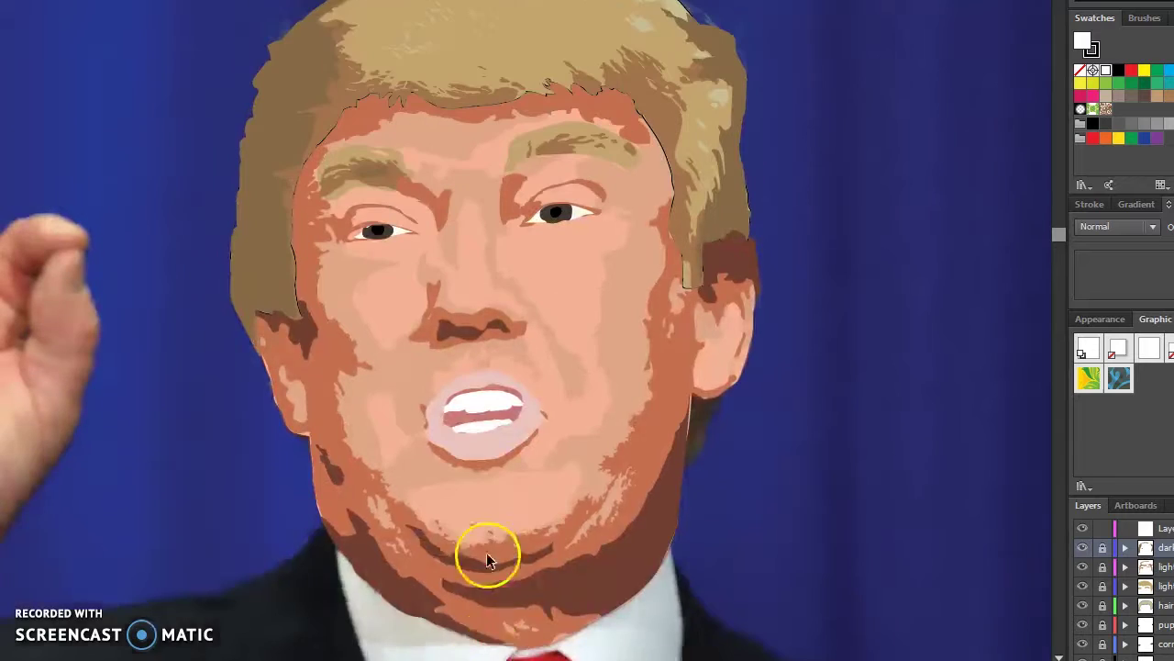
pyautogui.scroll(2, 486, 552)
pyautogui.scroll(-2, 470, 430)
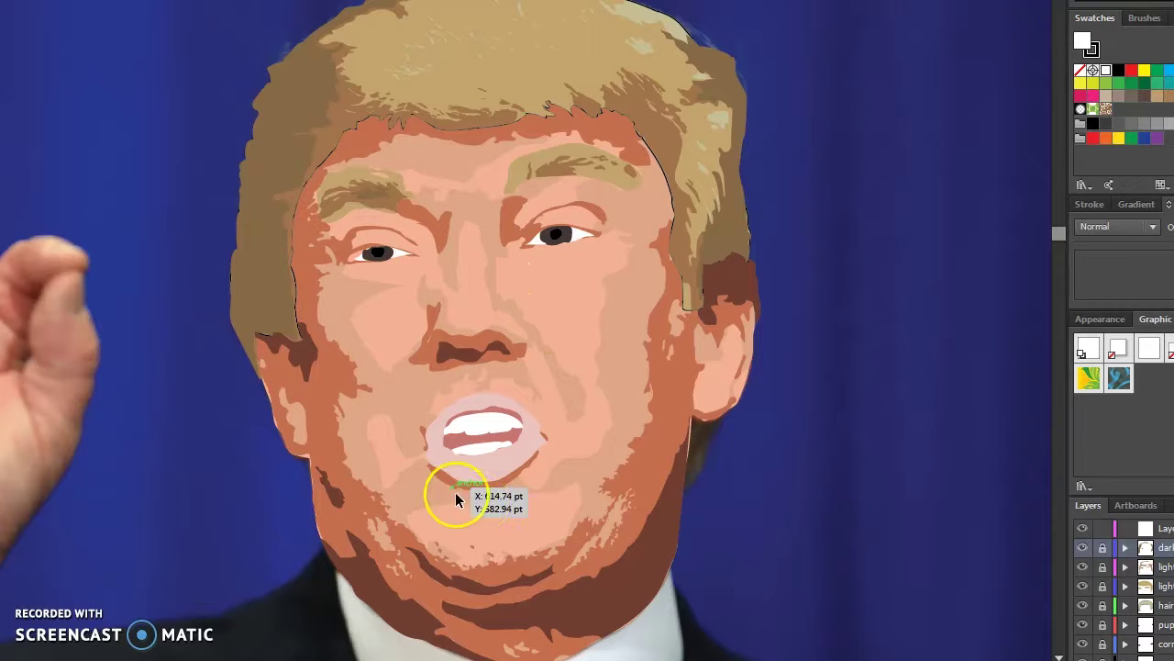
pyautogui.scroll(-9, 723, 425)
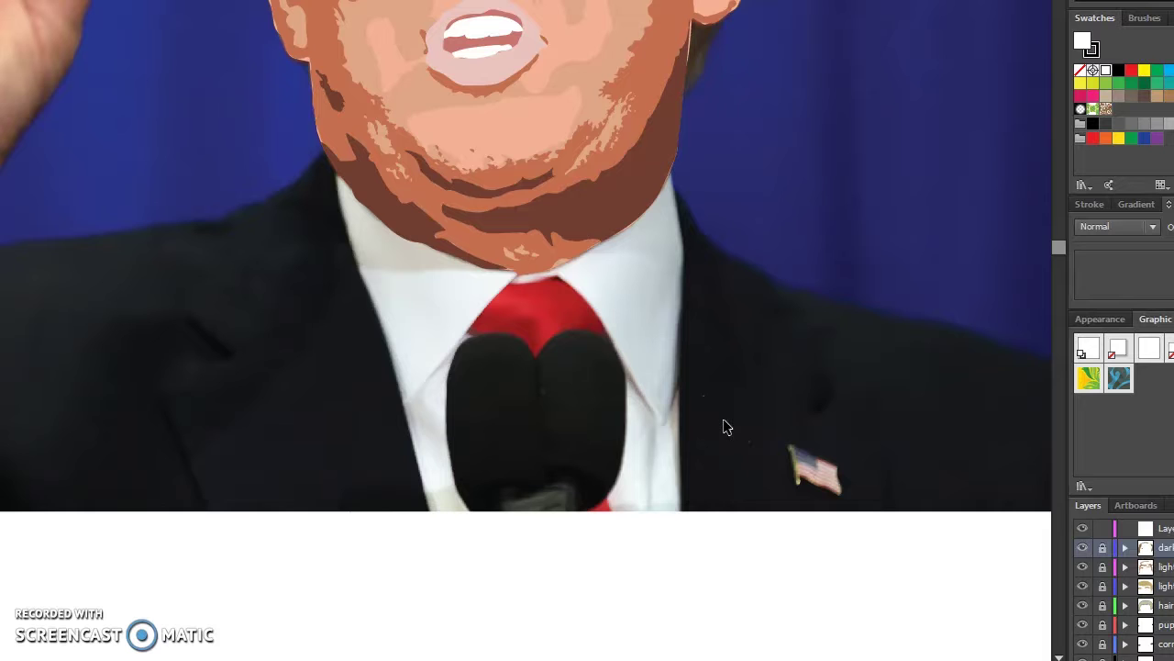
pyautogui.scroll(-1, 695, 413)
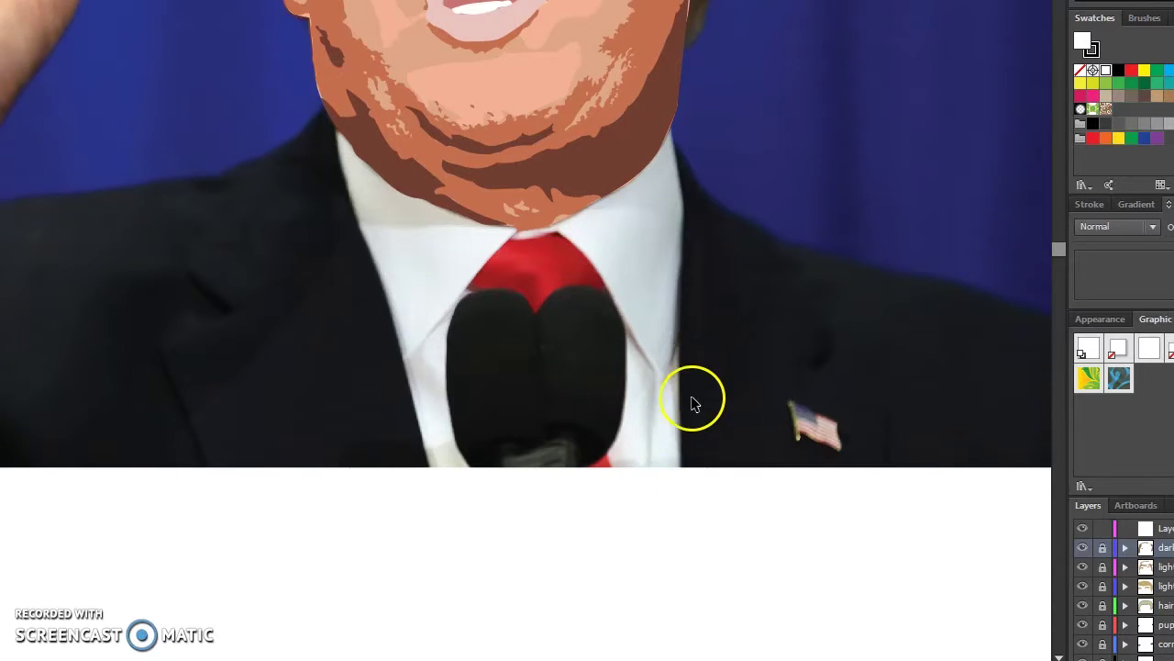
pyautogui.scroll(4, 693, 402)
pyautogui.keyDown('alt'); pyautogui.scroll(3, 693, 402); pyautogui.keyUp('alt')
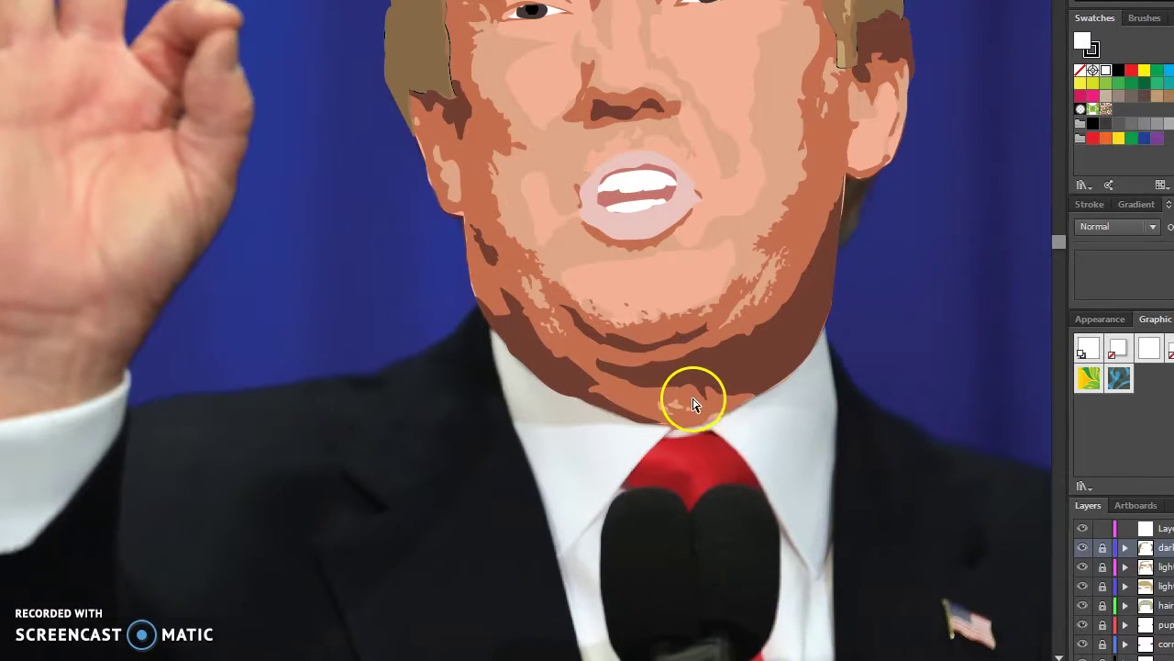
pyautogui.hscroll(-3, 692, 395)
pyautogui.scroll(-2, 688, 389)
pyautogui.hscroll(2, 690, 385)
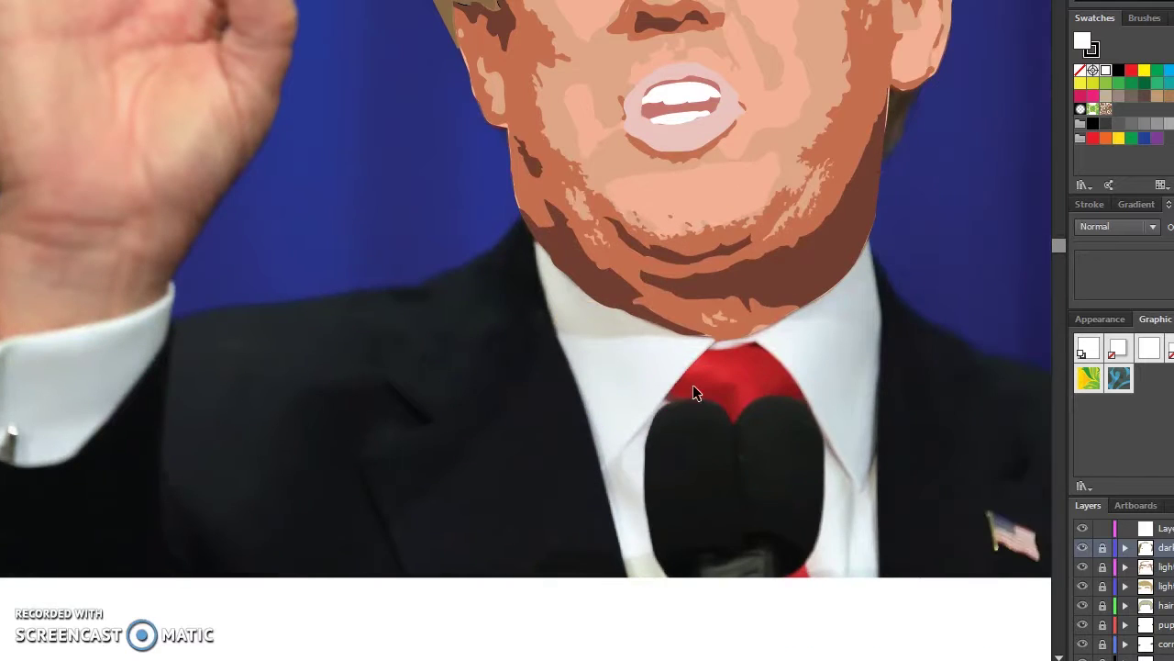
pyautogui.keyDown('alt'); pyautogui.scroll(-2, 693, 393); pyautogui.keyUp('alt')
pyautogui.scroll(-1, 693, 393)
pyautogui.keyDown('alt'); pyautogui.scroll(2, 693, 393); pyautogui.keyUp('alt')
pyautogui.hscroll(-2, 694, 393)
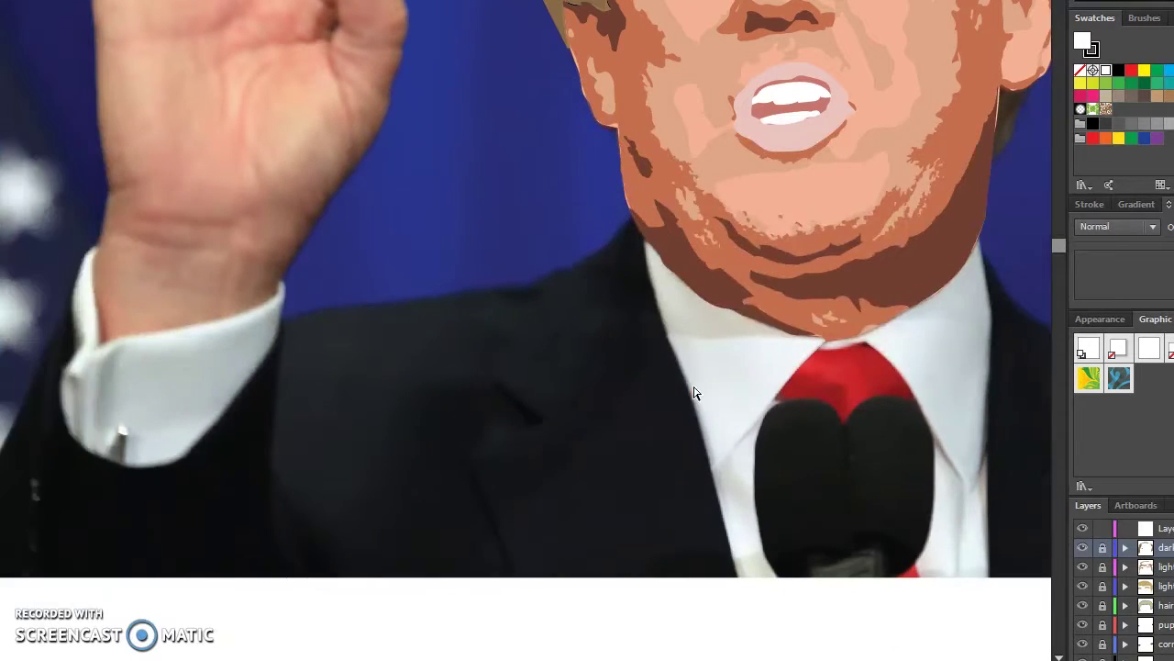
pyautogui.hscroll(-1, 545, 440)
pyautogui.scroll(-1, 533, 401)
pyautogui.hscroll(4, 532, 398)
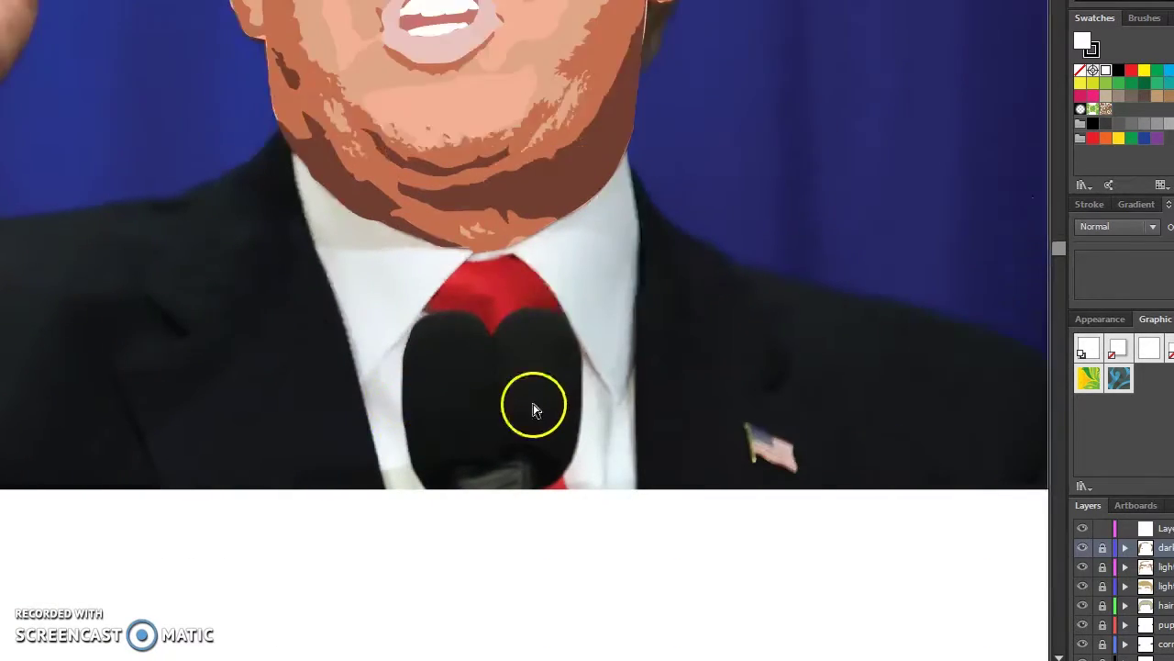
pyautogui.hscroll(2, 532, 401)
pyautogui.hscroll(-3, 530, 393)
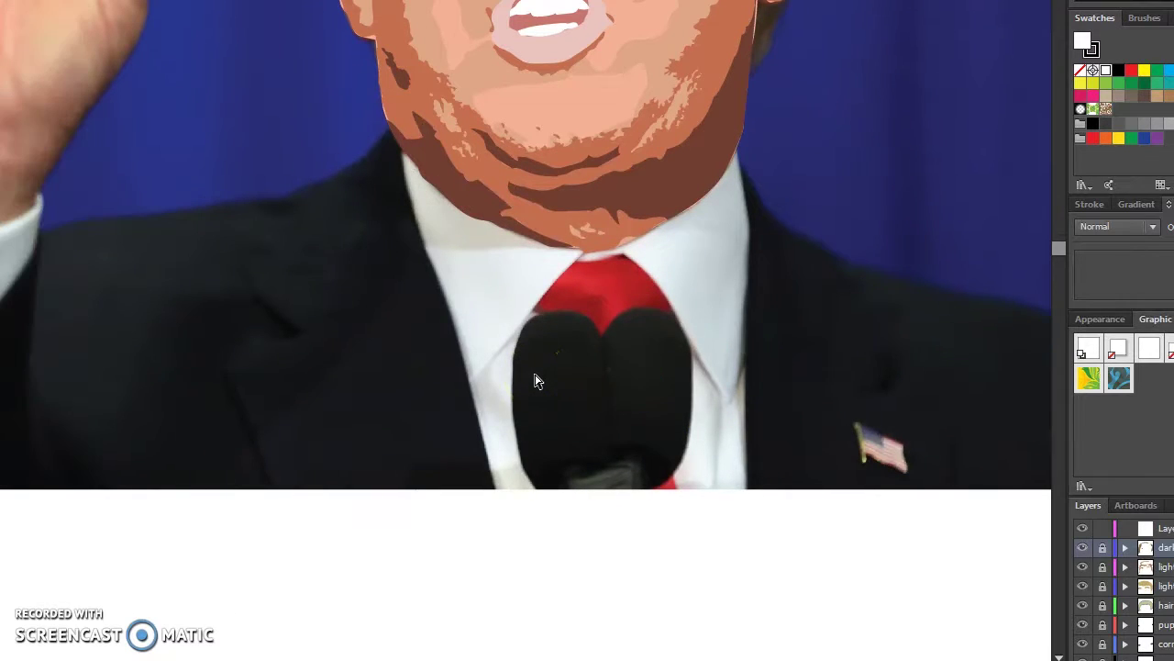
pyautogui.hscroll(-1, 538, 382)
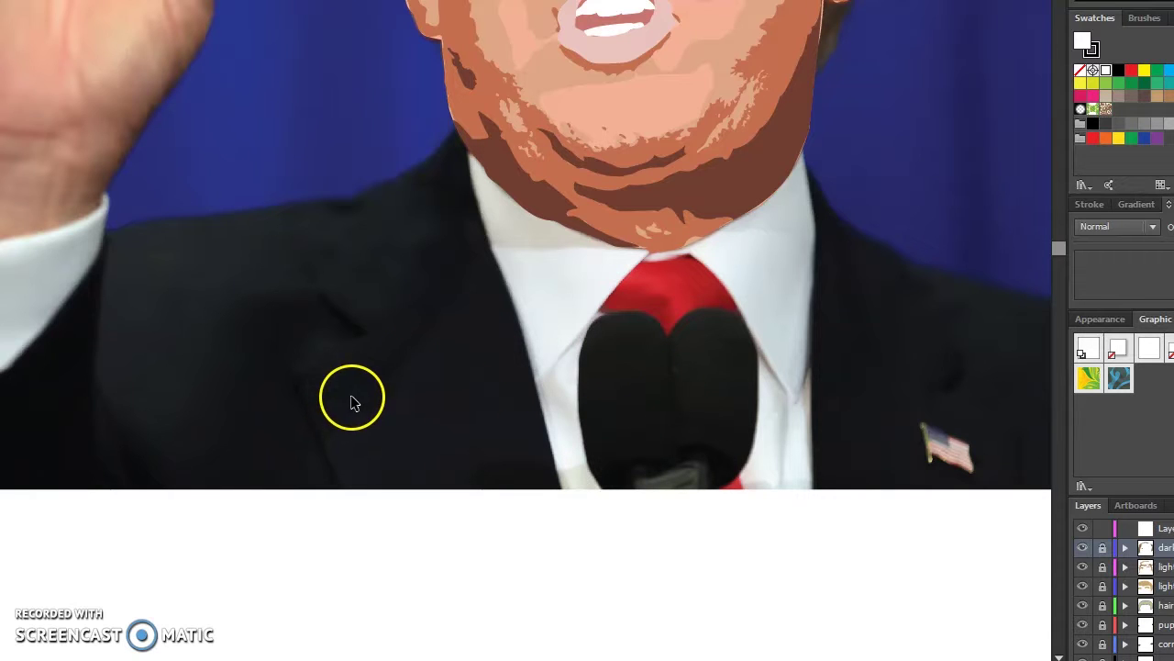
pyautogui.hscroll(4, 354, 230)
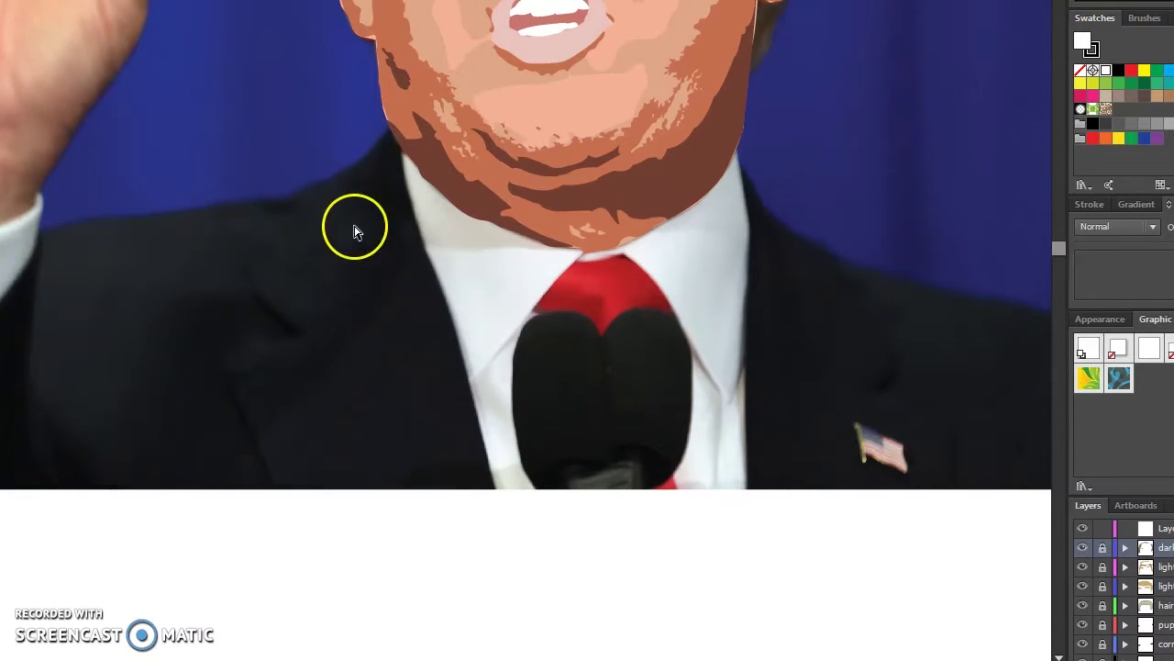
pyautogui.hscroll(-3, 354, 259)
pyautogui.hscroll(1, 330, 286)
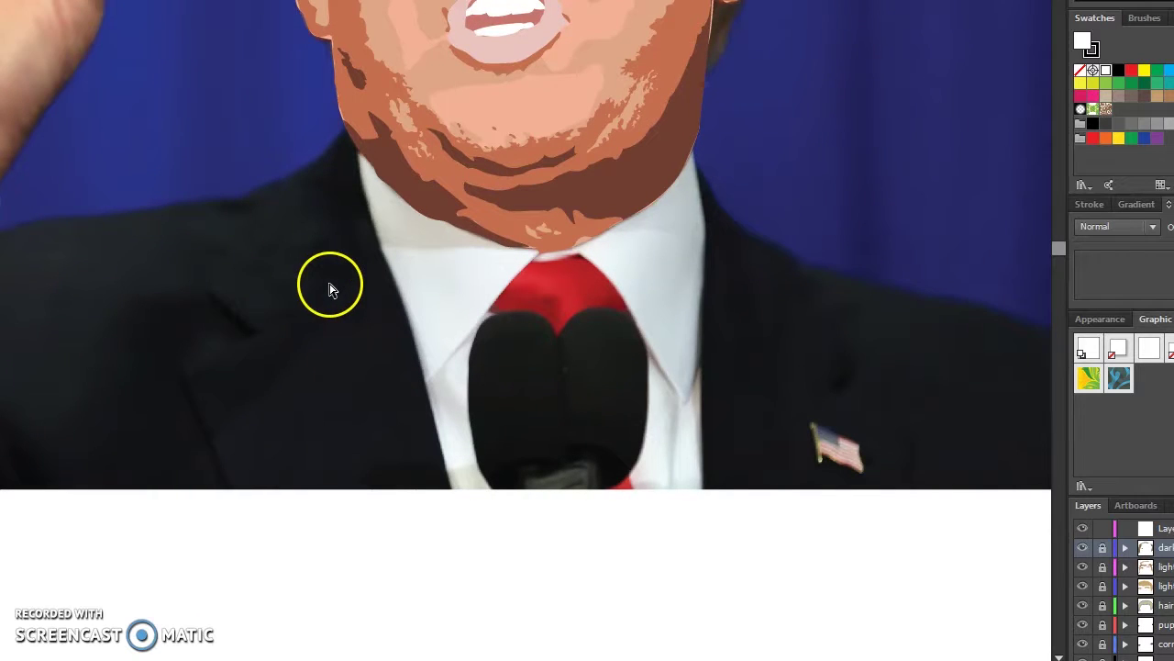
pyautogui.hscroll(-4, 276, 312)
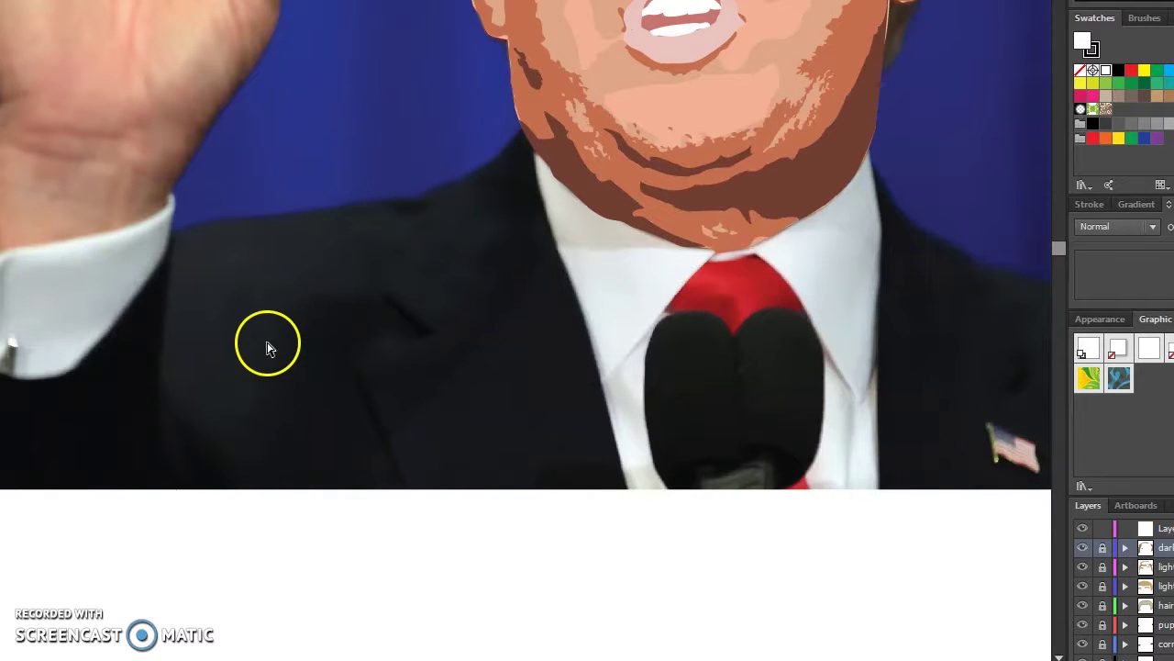
pyautogui.hscroll(-3, 302, 344)
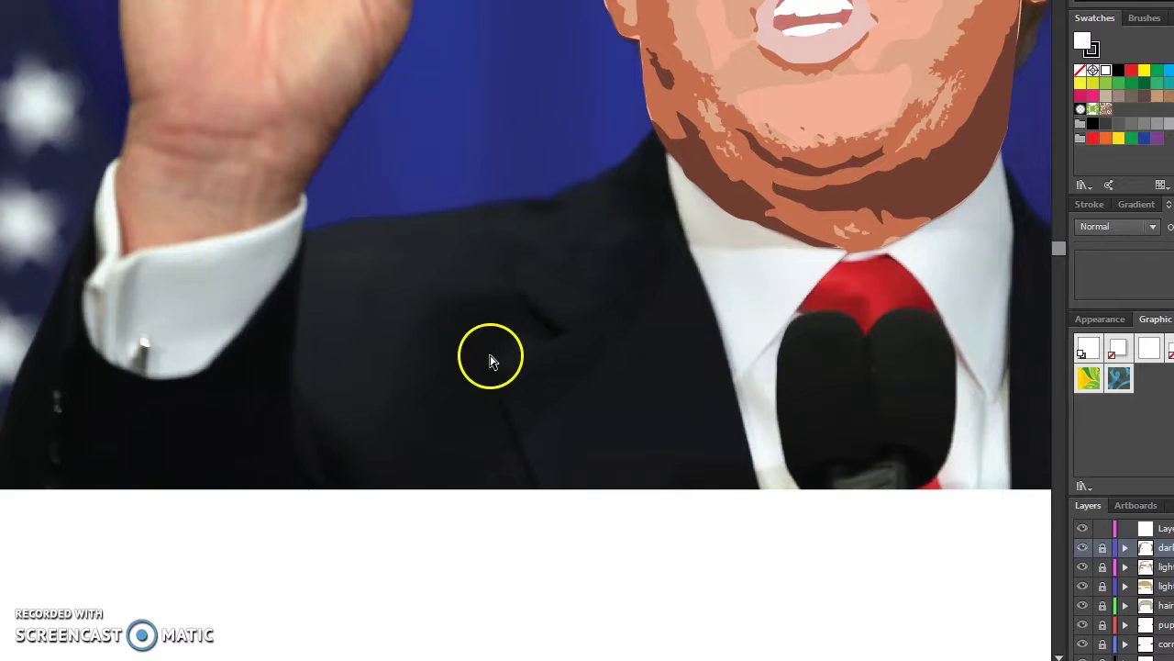
pyautogui.hscroll(5, 422, 380)
pyautogui.hscroll(-4, 354, 406)
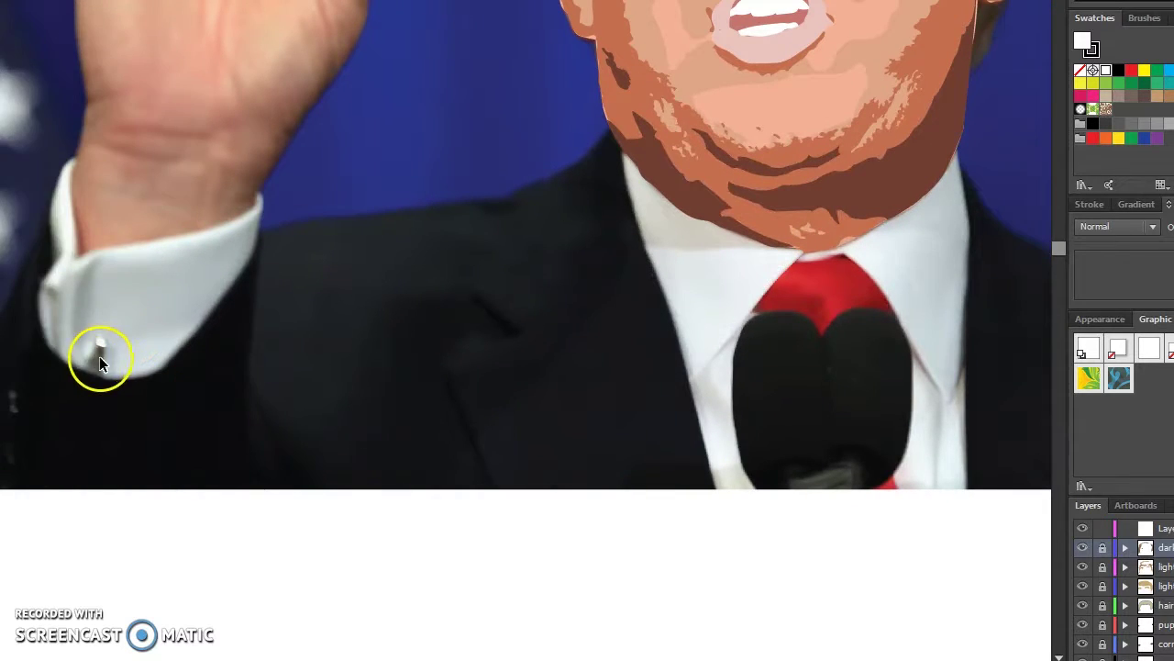
pyautogui.hscroll(5, 844, 362)
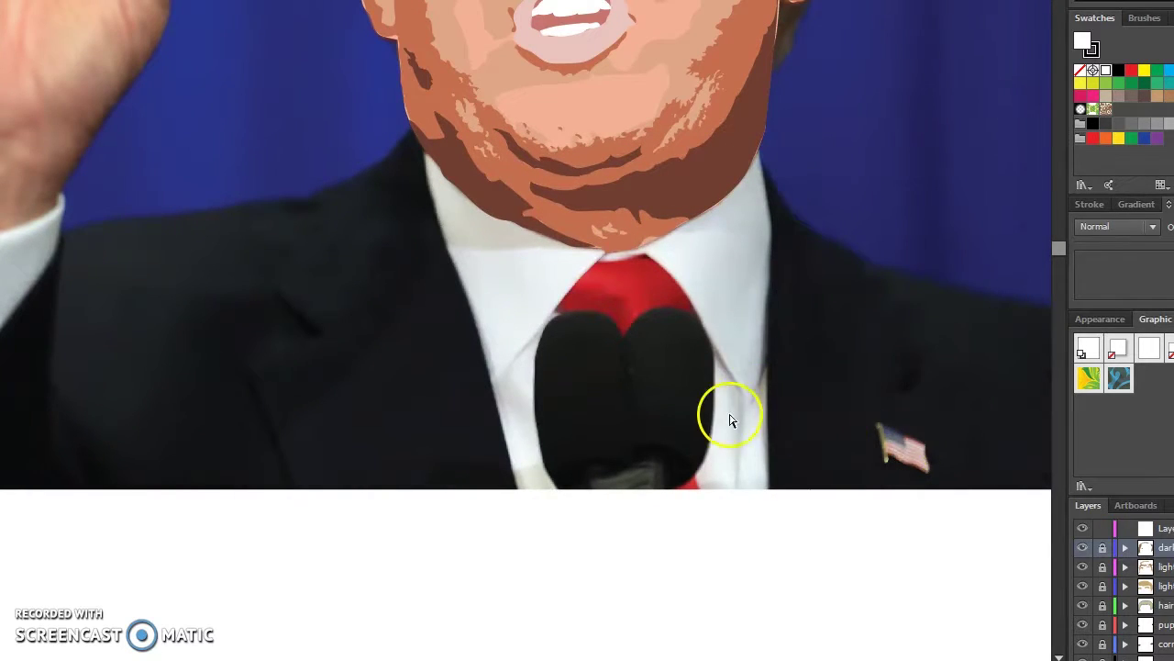
pyautogui.hscroll(-5, 711, 412)
pyautogui.scroll(2, 705, 407)
pyautogui.scroll(2, 707, 399)
pyautogui.hscroll(-1, 707, 399)
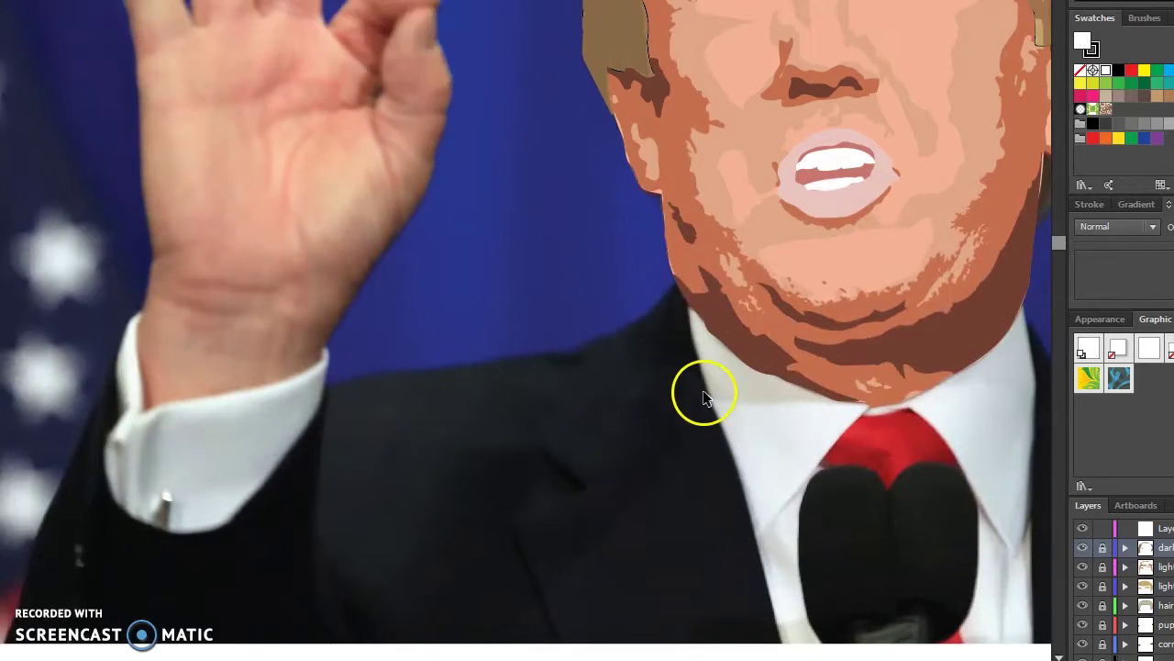
pyautogui.scroll(-3, 702, 422)
pyautogui.hscroll(3, 596, 458)
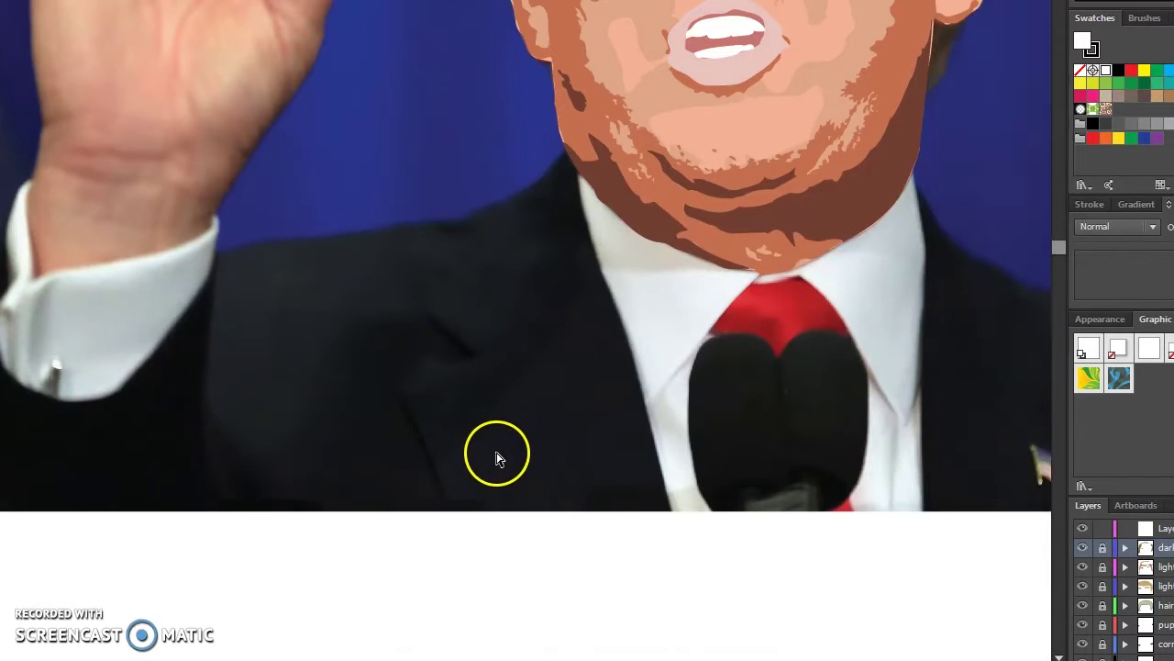
pyautogui.hscroll(6, 752, 466)
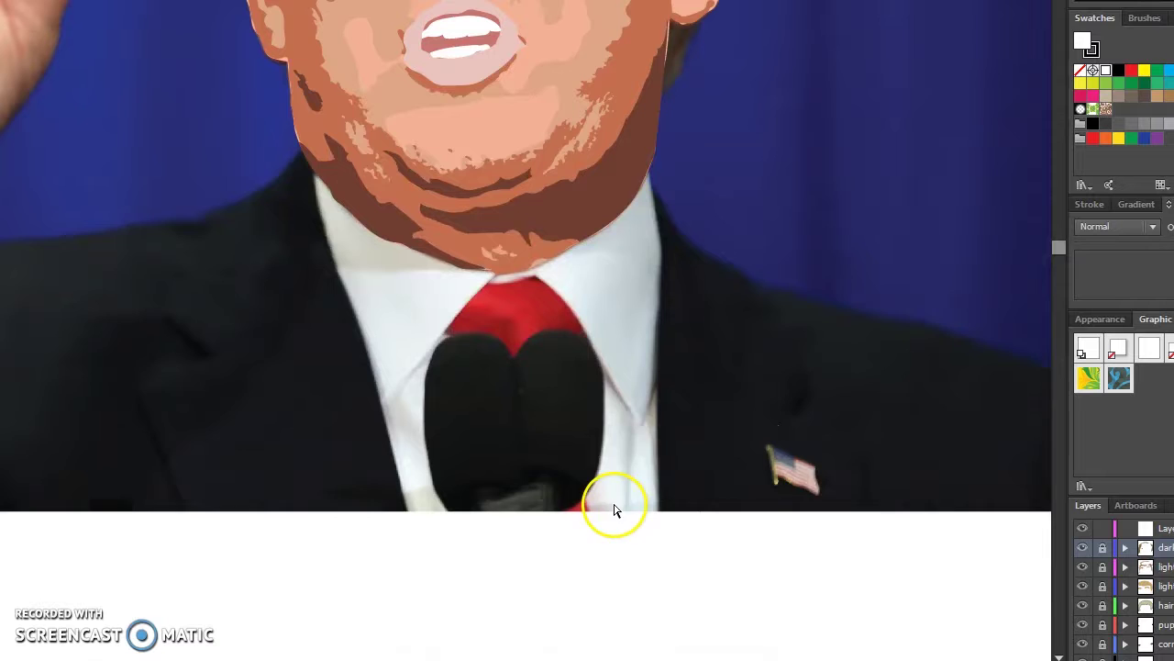
pyautogui.hscroll(-4, 611, 500)
pyautogui.scroll(3, 598, 479)
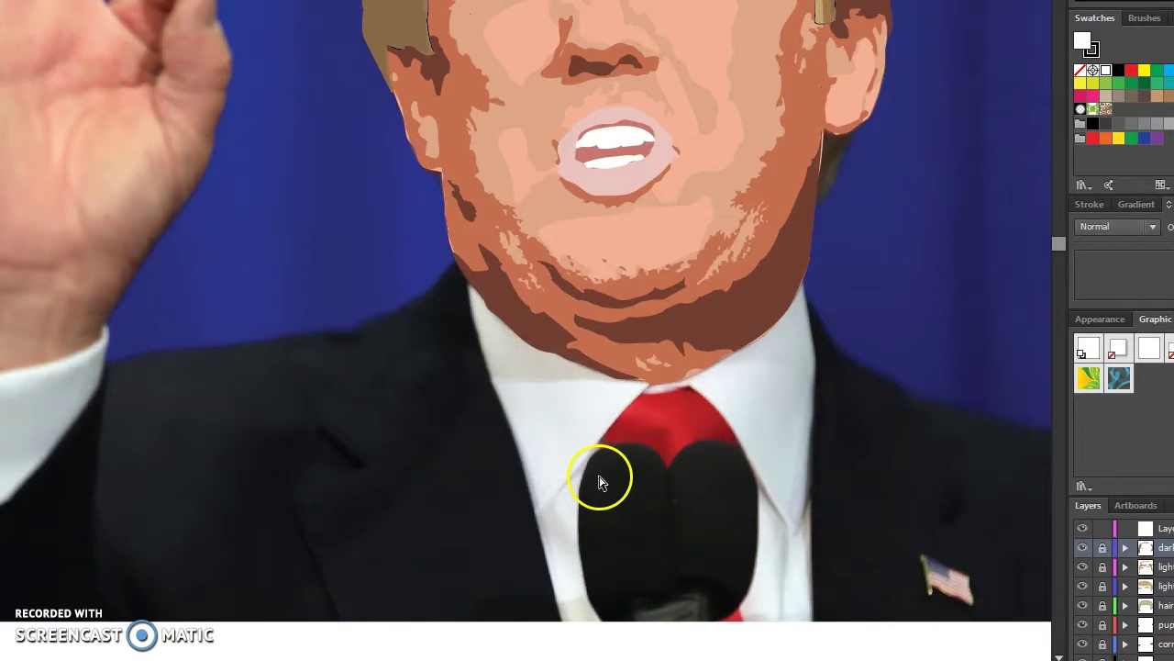
pyautogui.hscroll(2, 597, 479)
pyautogui.scroll(-2, 601, 480)
pyautogui.hscroll(-1, 603, 479)
pyautogui.hscroll(-9, 592, 505)
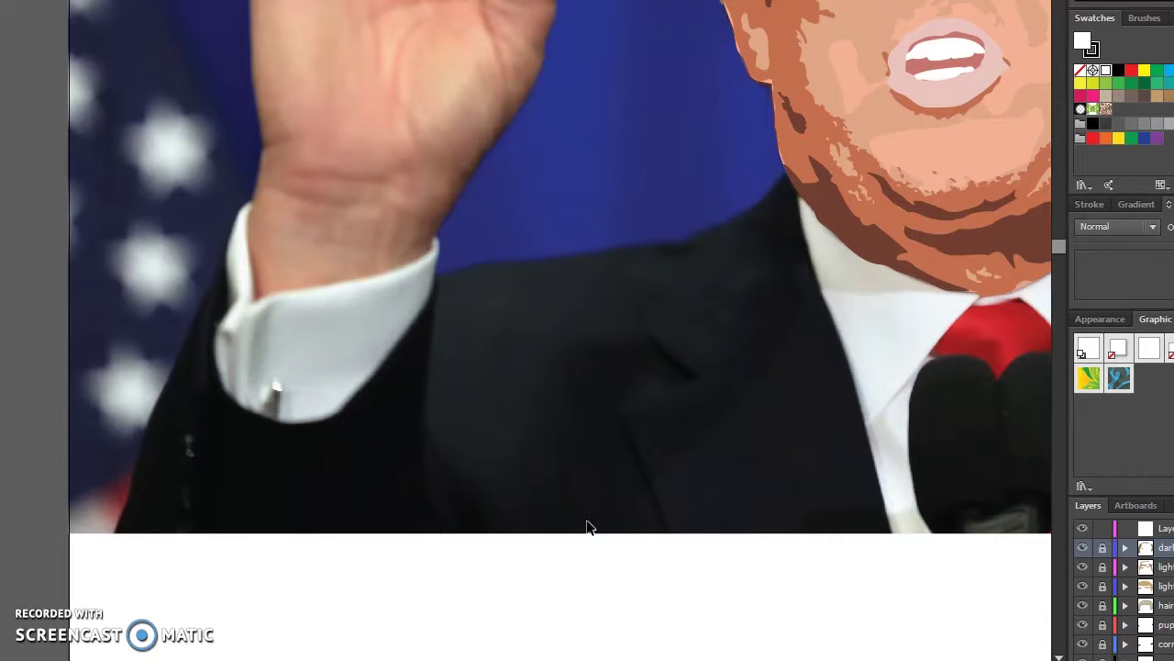
pyautogui.click(496, 466)
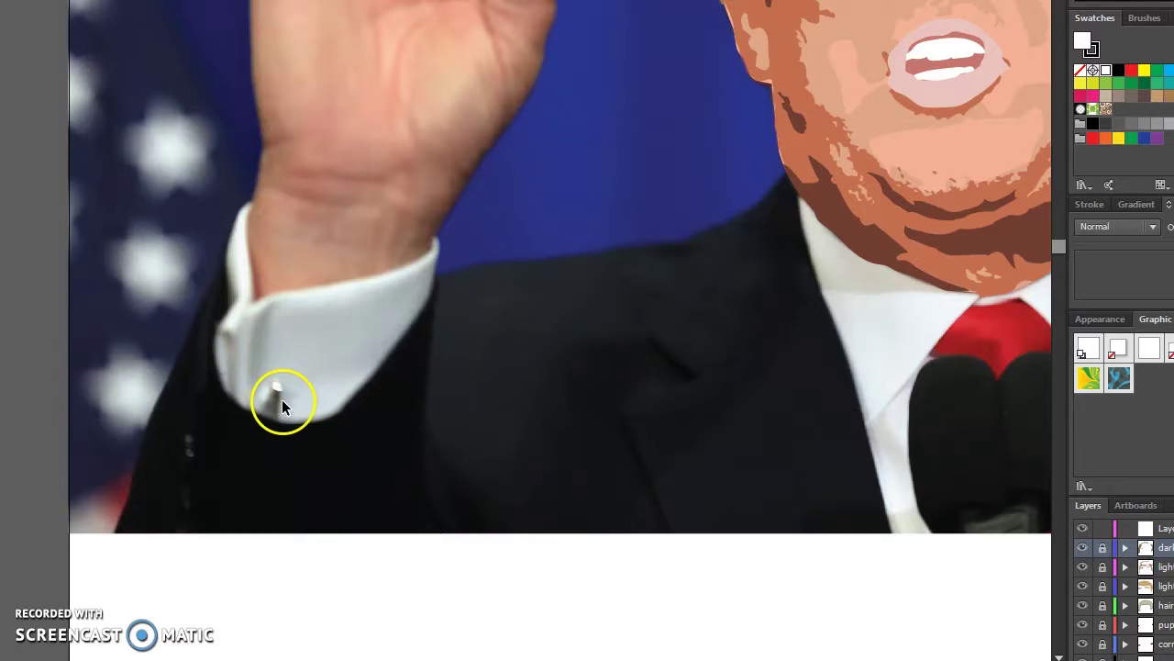
pyautogui.hscroll(5, 348, 437)
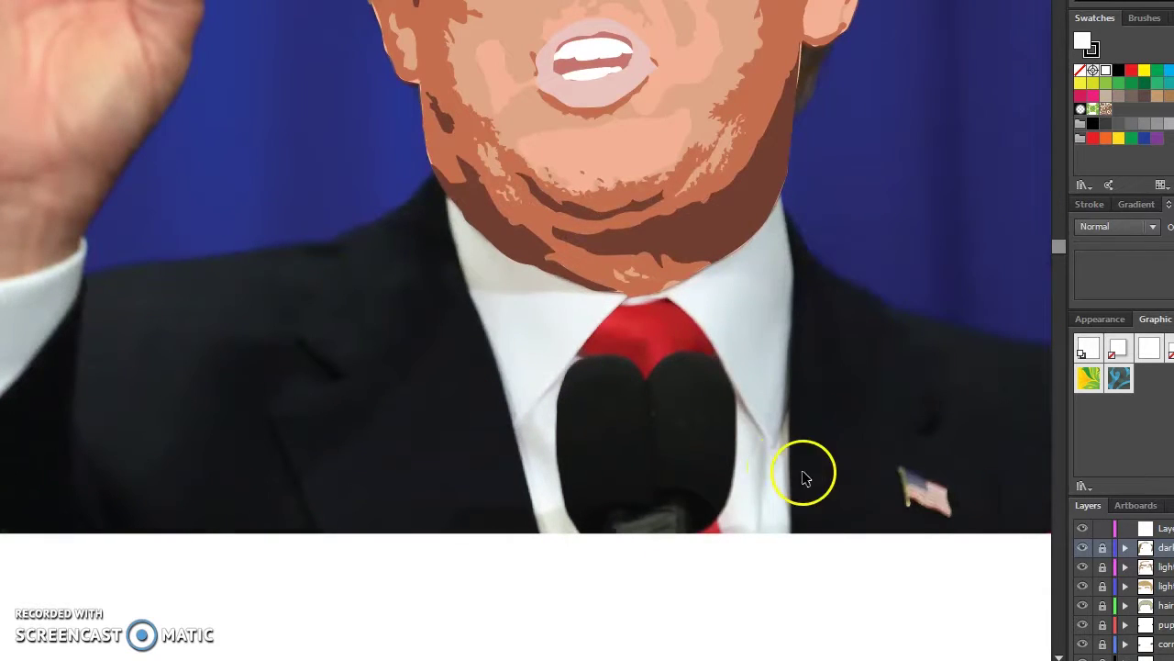
pyautogui.hscroll(5, 742, 464)
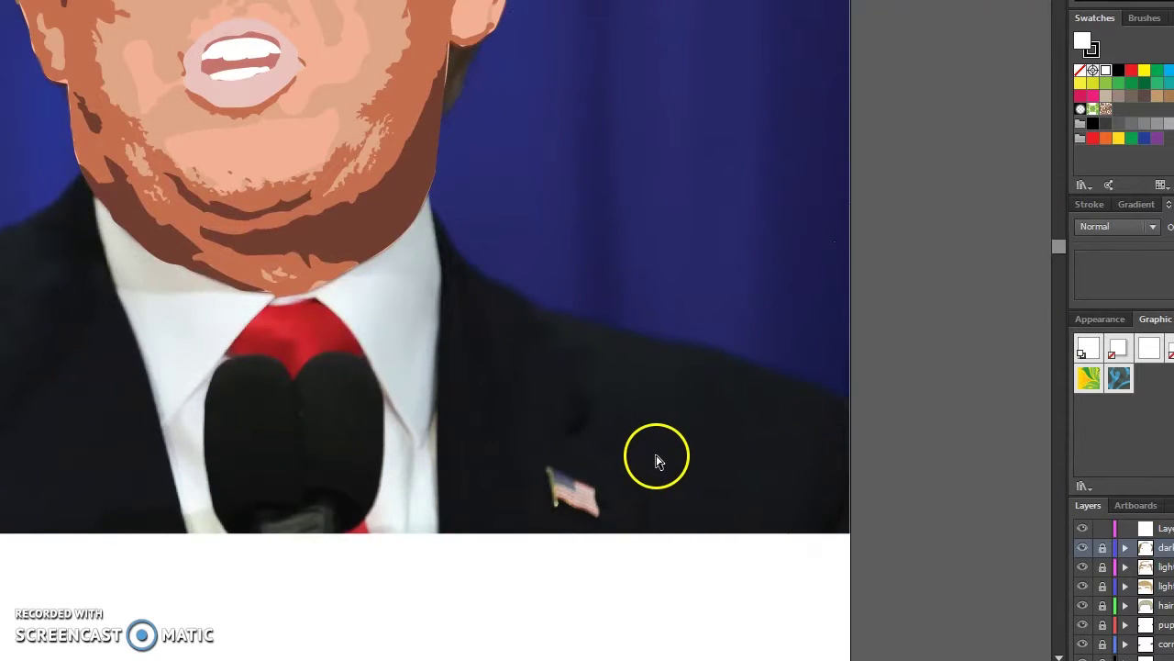
pyautogui.hscroll(-3, 657, 460)
pyautogui.hscroll(-1, 657, 463)
pyautogui.scroll(1, 643, 539)
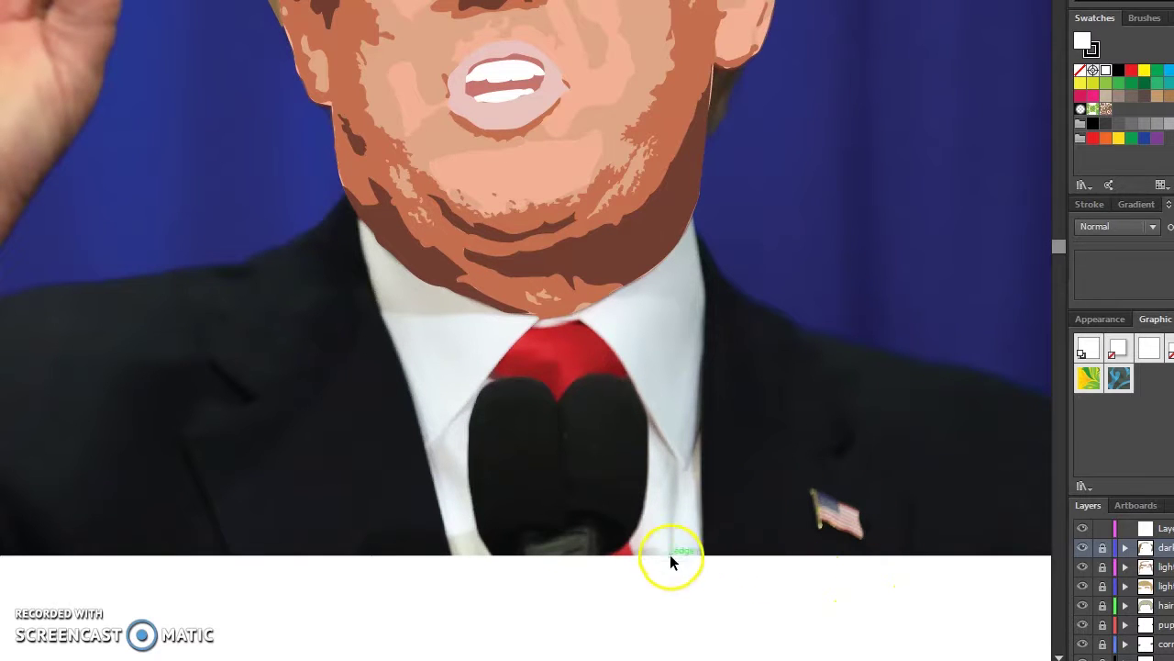
pyautogui.scroll(1, 531, 597)
pyautogui.hscroll(-5, 530, 596)
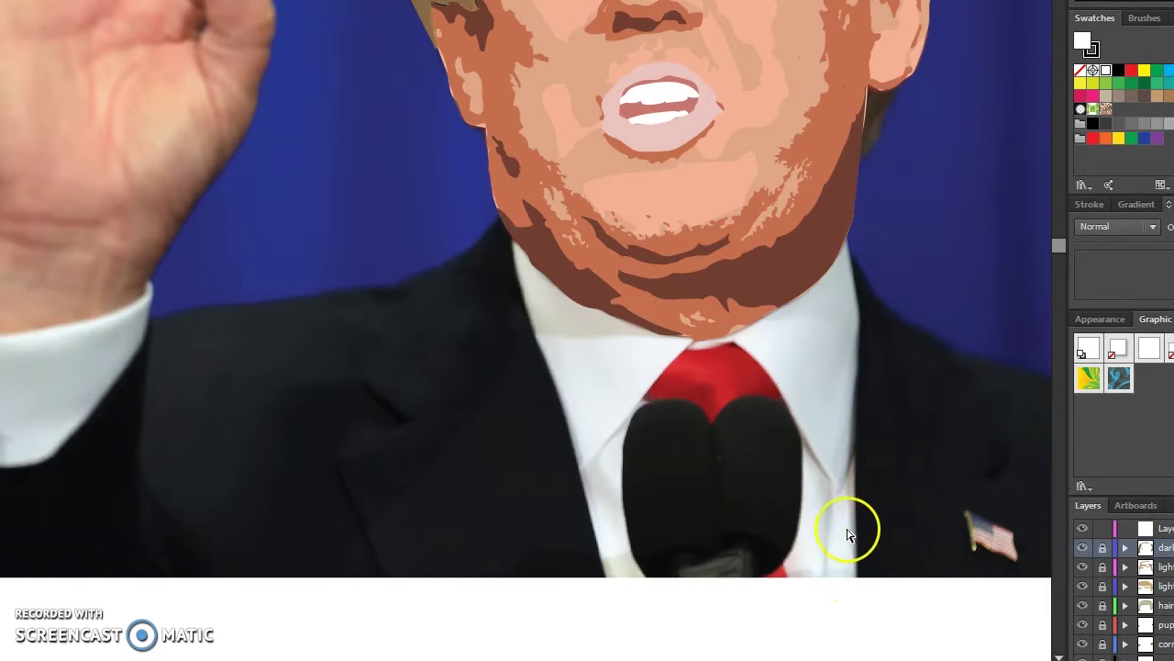
pyautogui.scroll(1, 852, 459)
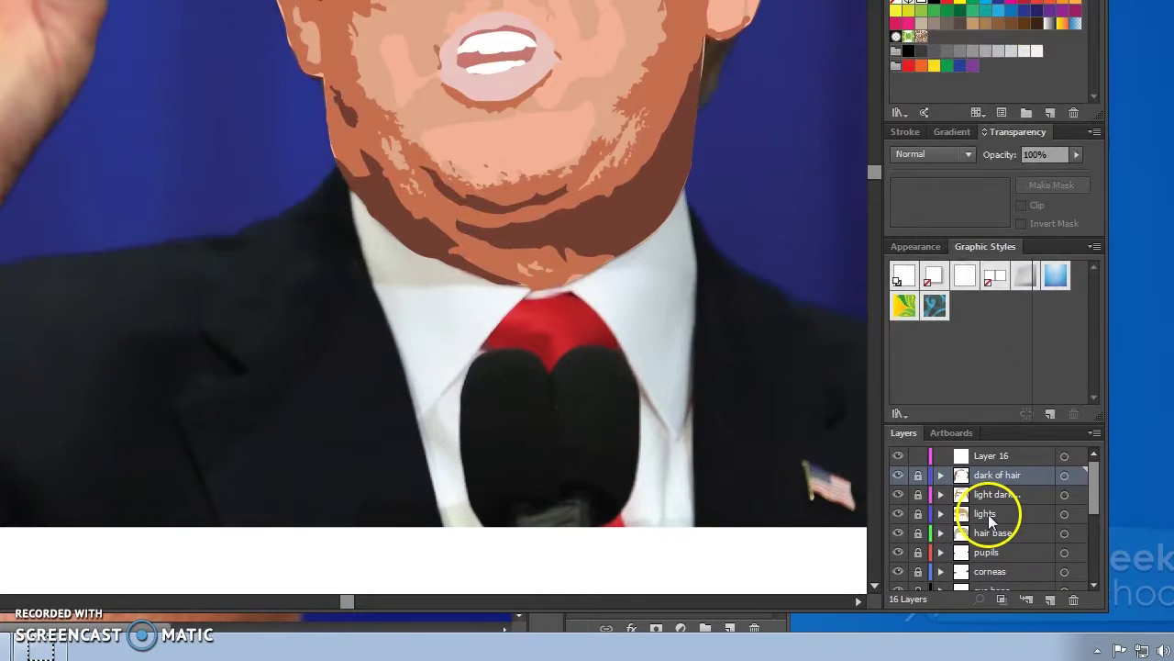
pyautogui.click(989, 514)
pyautogui.scroll(-2, 999, 499)
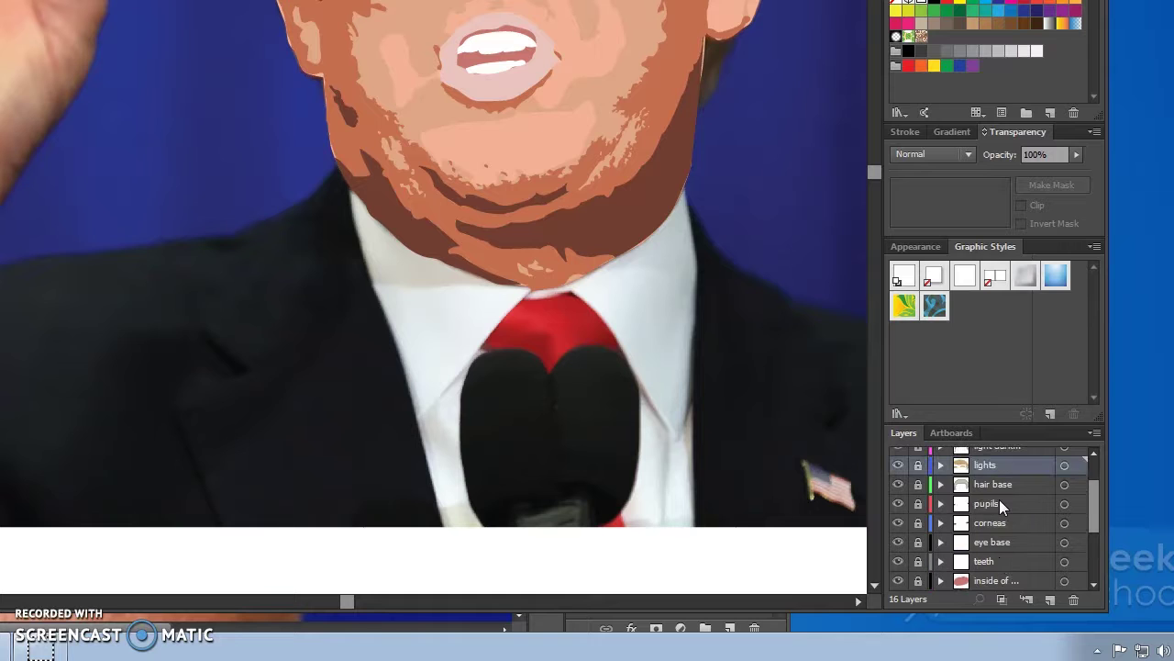
pyautogui.click(997, 548)
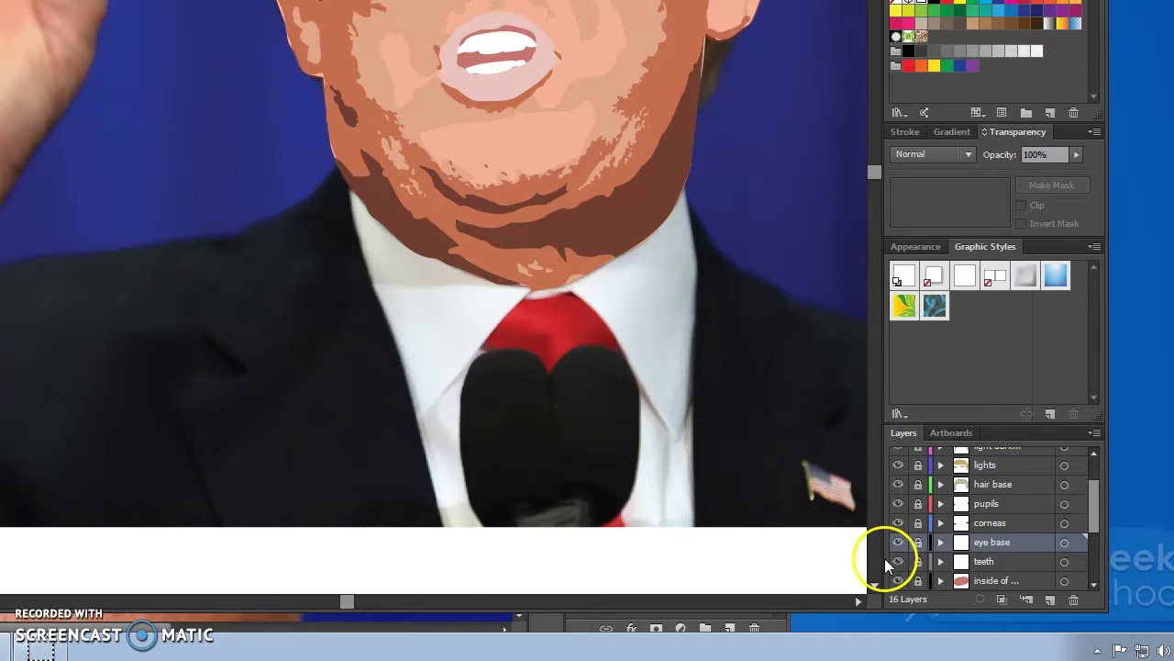
pyautogui.click(1000, 485)
pyautogui.click(994, 523)
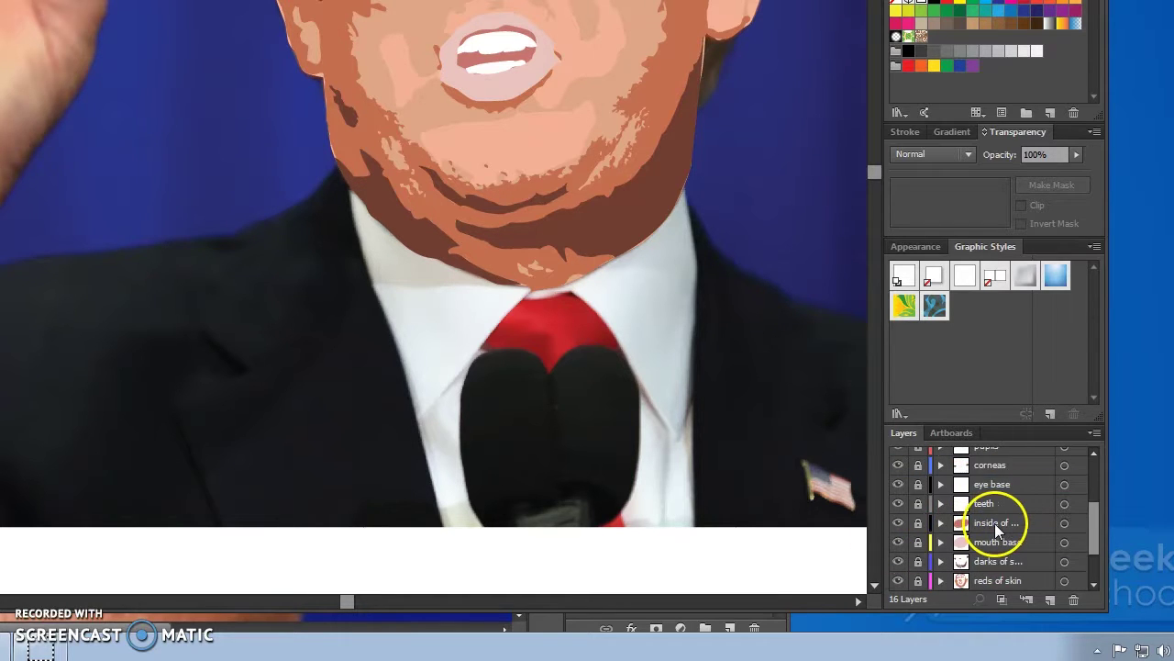
pyautogui.scroll(-3, 995, 541)
pyautogui.scroll(5, 998, 555)
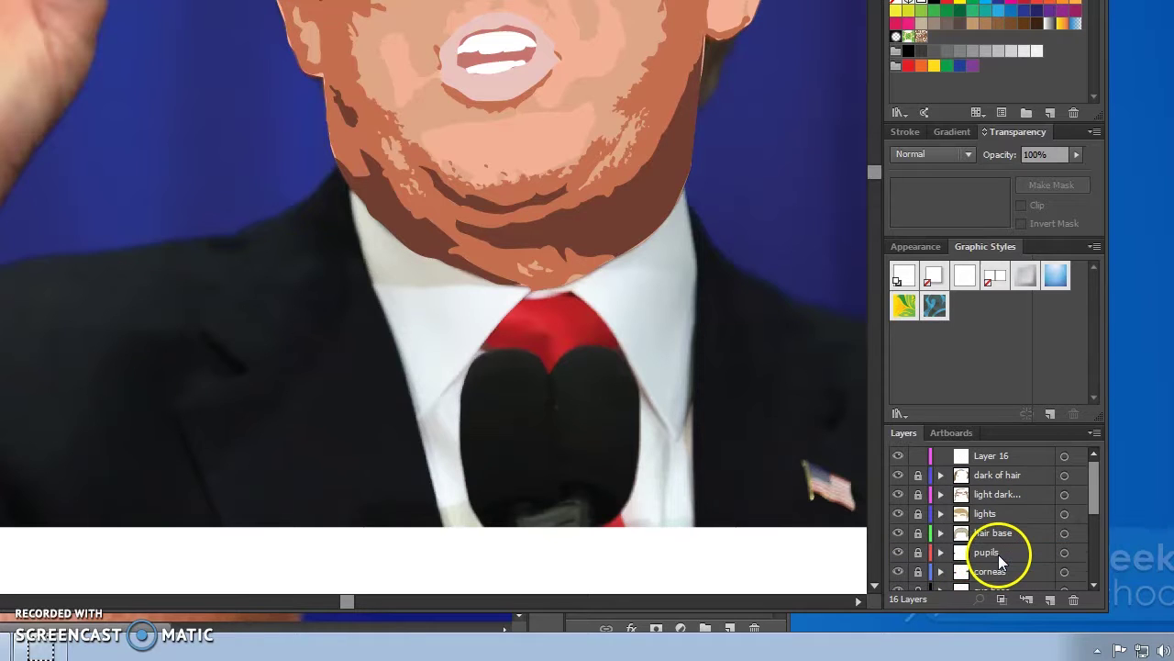
pyautogui.scroll(-2, 995, 548)
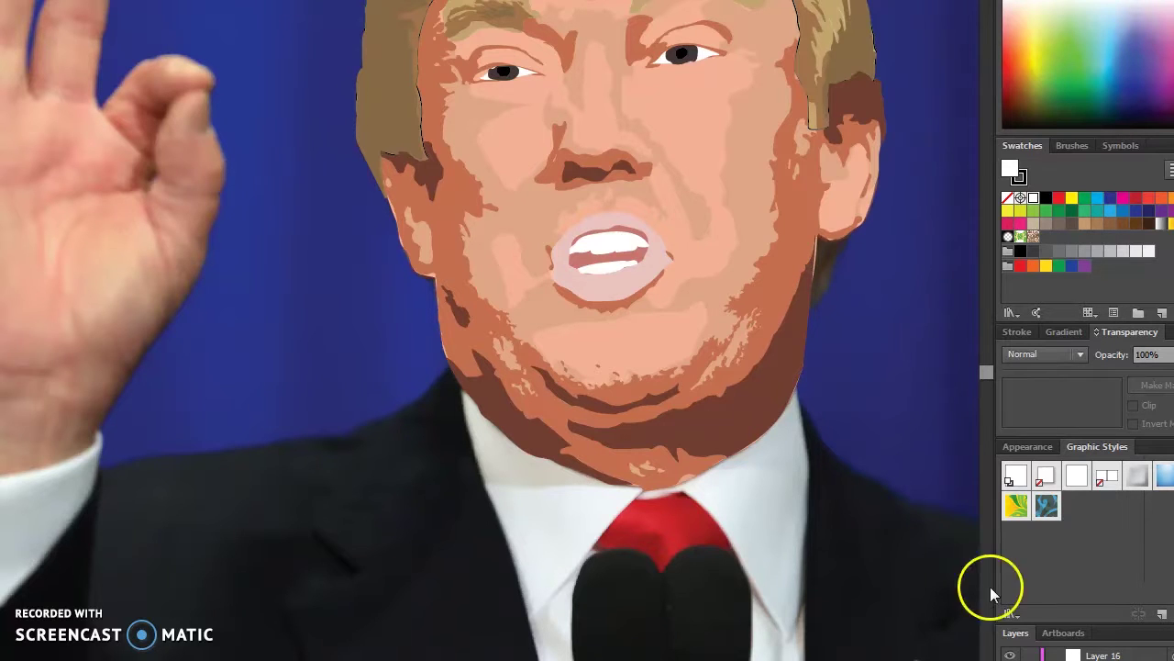
# Undo the last hair-path change, scroll to the suit and tie, and select the Pen tool
pyautogui.scroll(5, 768, 389)
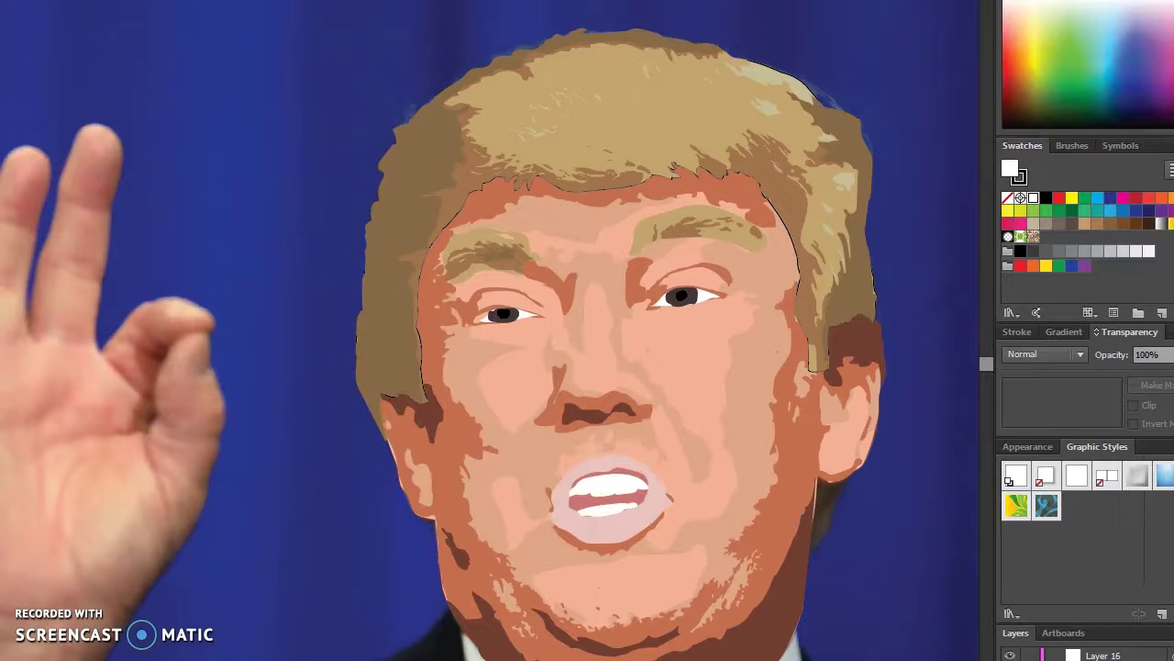
pyautogui.hotkey('ctrl', 'z')
pyautogui.scroll(-7, 509, 450)
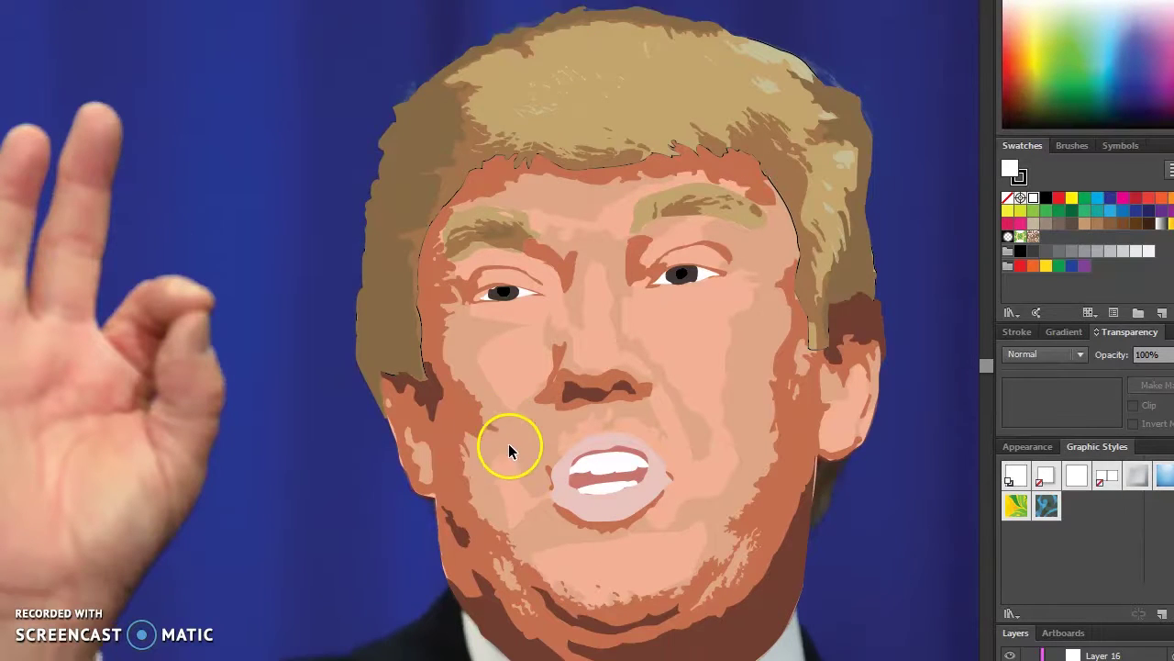
pyautogui.scroll(-4, 524, 472)
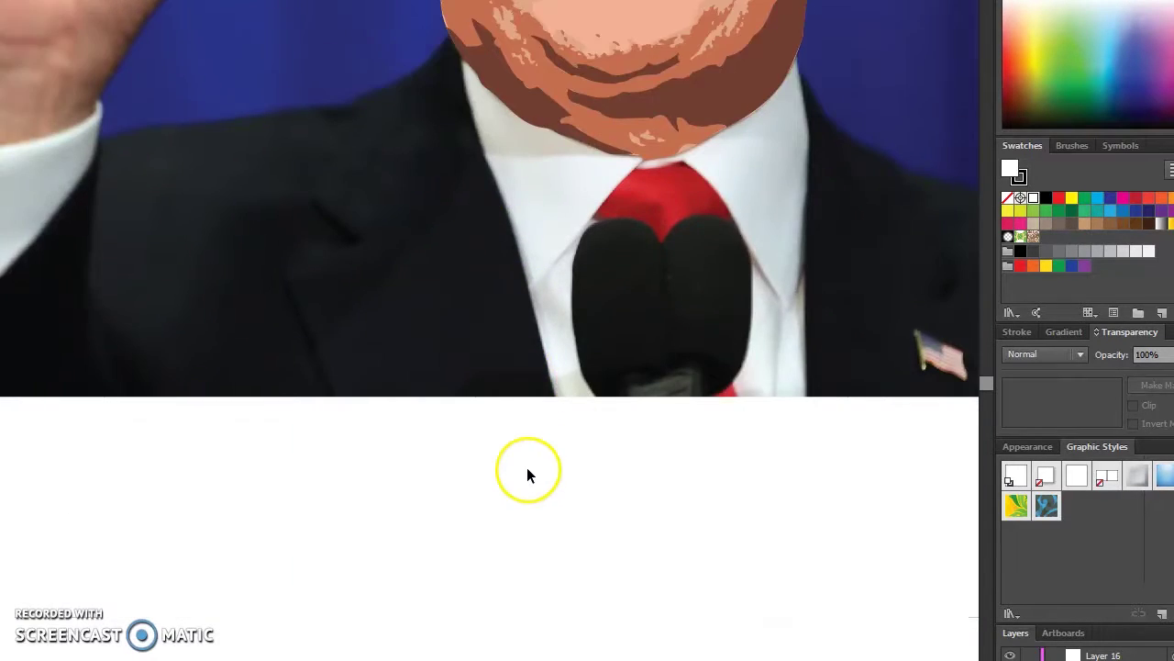
pyautogui.scroll(4, 532, 472)
pyautogui.hscroll(-3, 538, 481)
pyautogui.hscroll(-4, 542, 478)
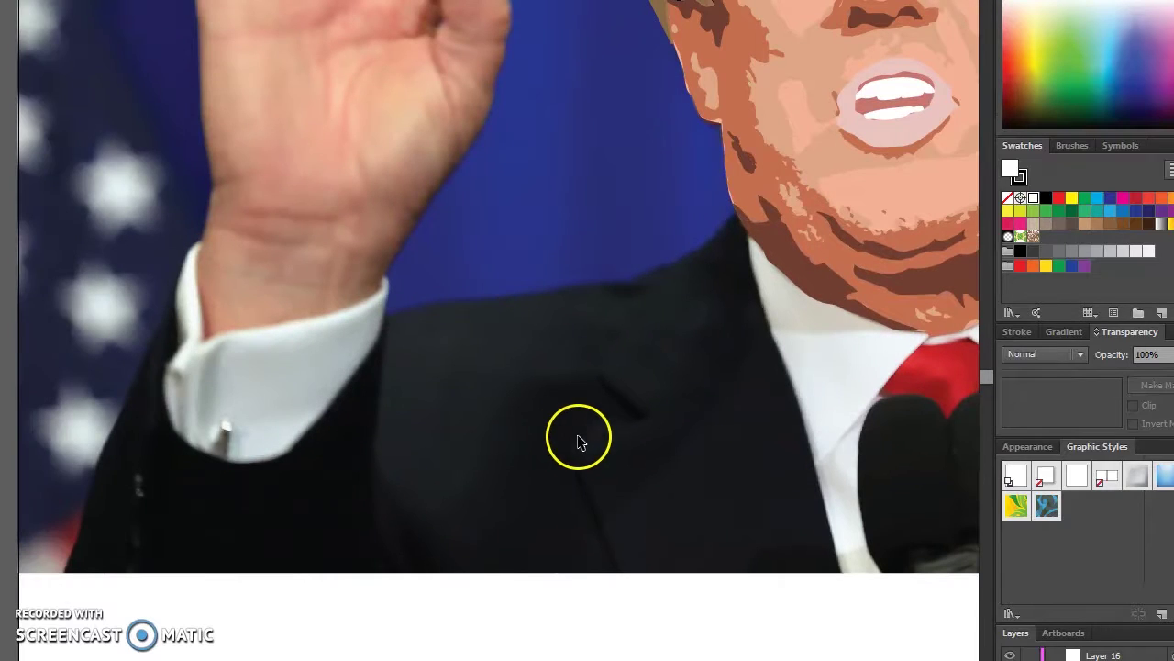
pyautogui.scroll(1, 579, 441)
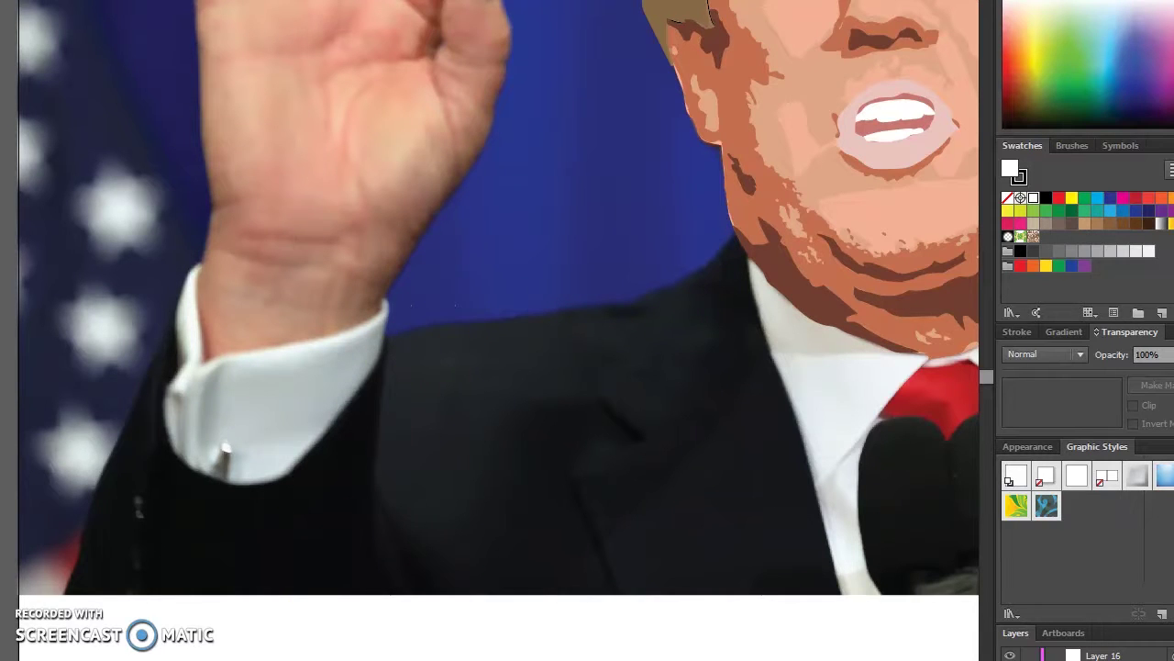
pyautogui.hscroll(-6, 367, 6)
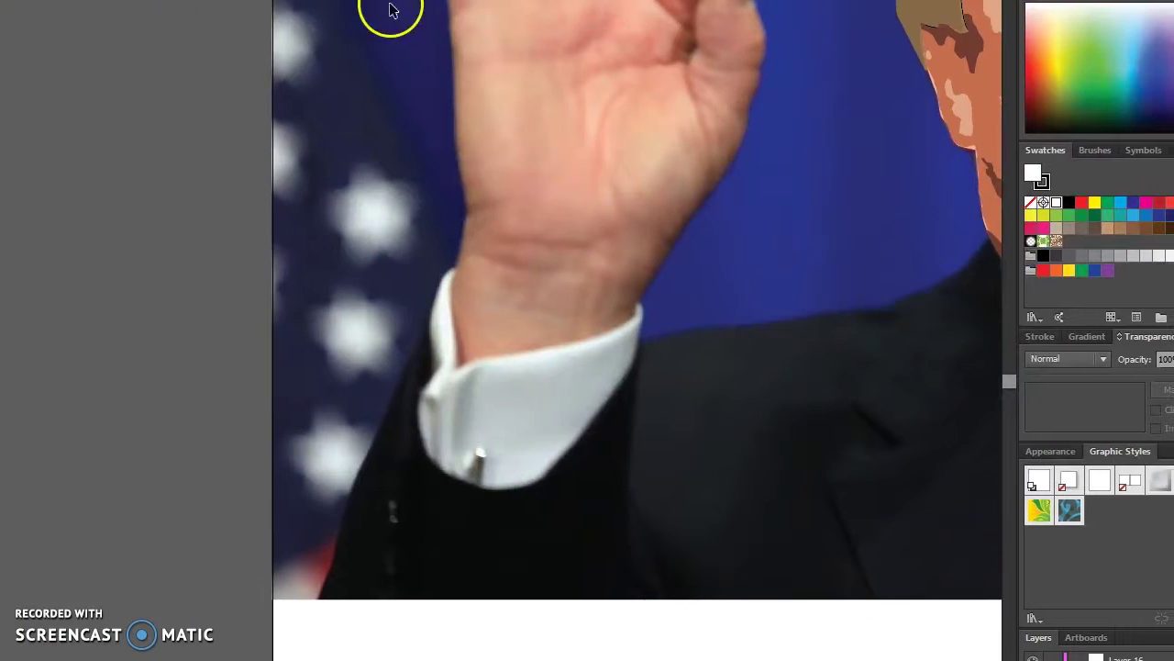
pyautogui.hscroll(12, 90, 274)
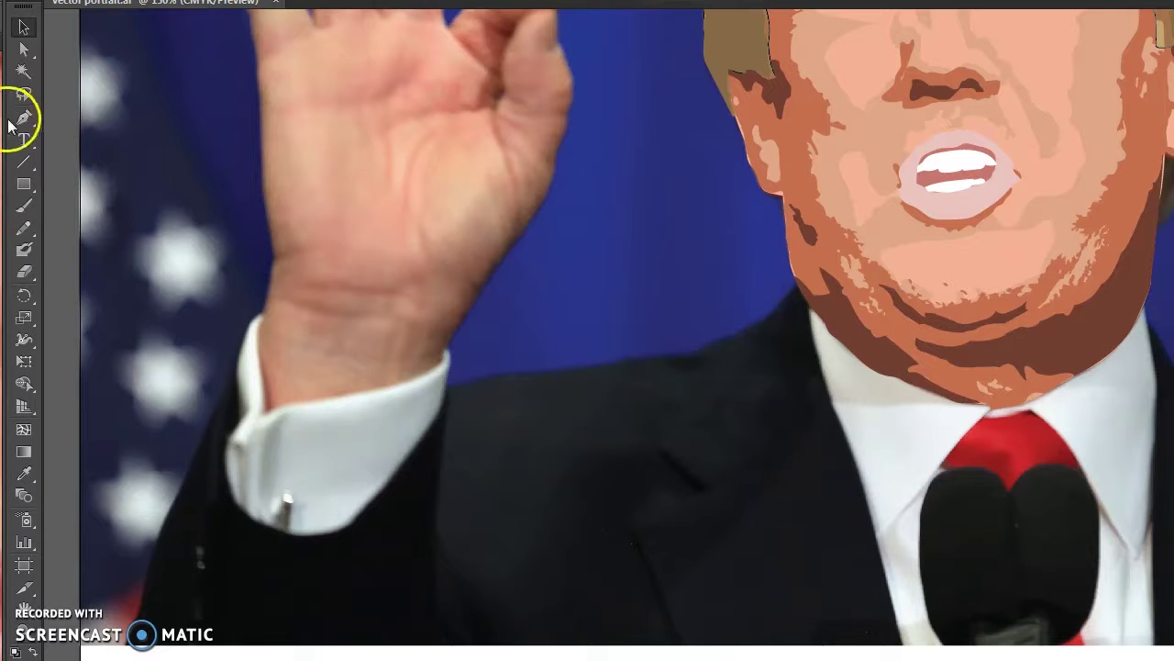
pyautogui.click(16, 125)
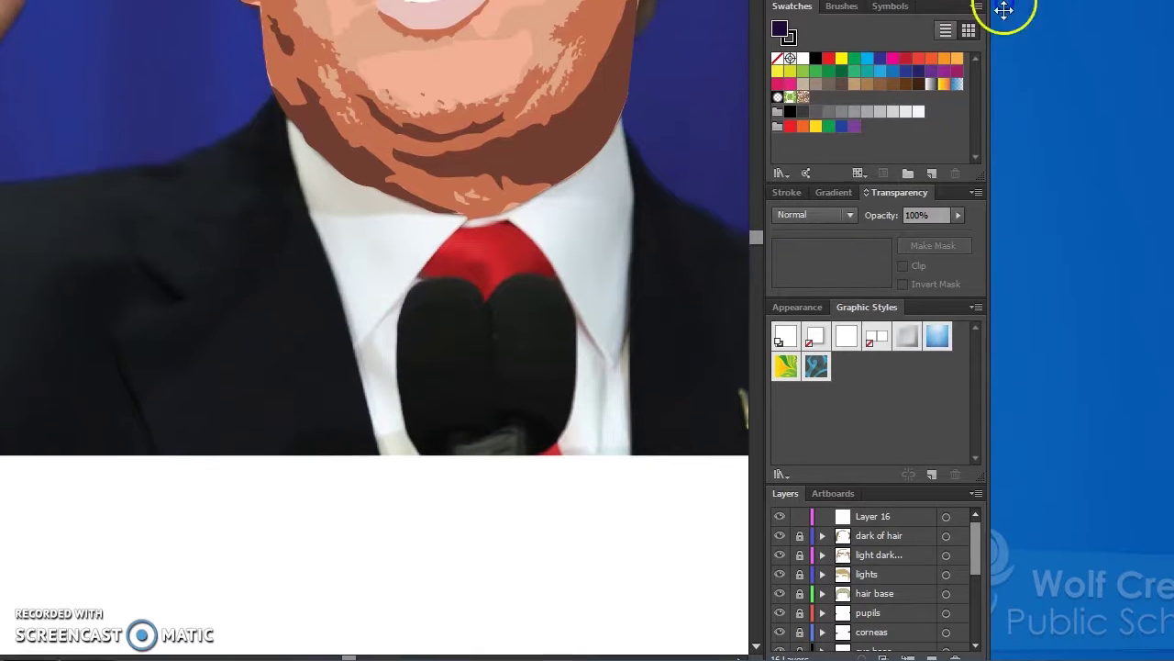
# Scroll the Layers panel and make Layer 16 the active drawing layer
pyautogui.scroll(-3, 862, 576)
pyautogui.scroll(3, 849, 564)
pyautogui.scroll(-3, 838, 555)
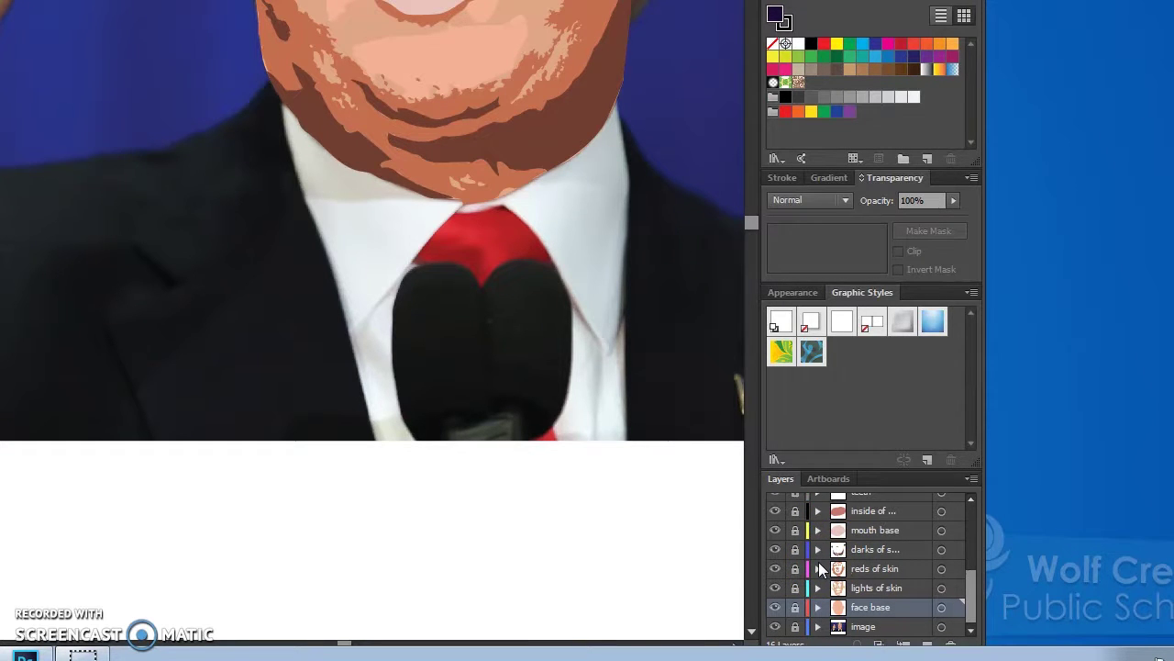
pyautogui.scroll(3, 833, 587)
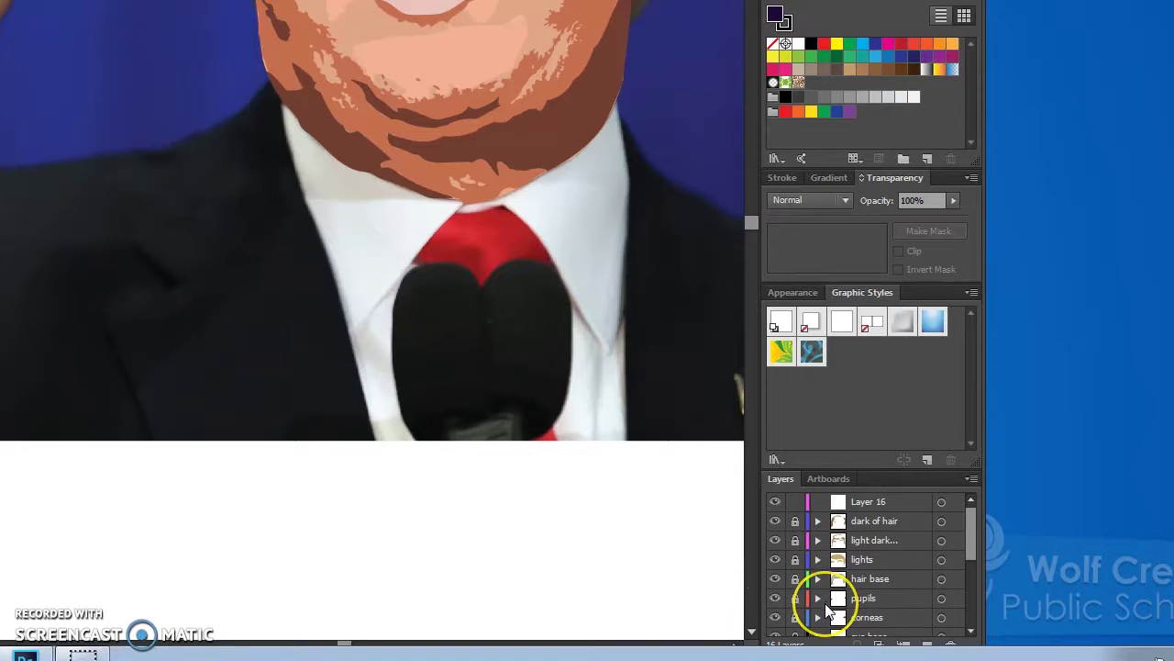
pyautogui.scroll(-3, 829, 608)
pyautogui.scroll(3, 829, 610)
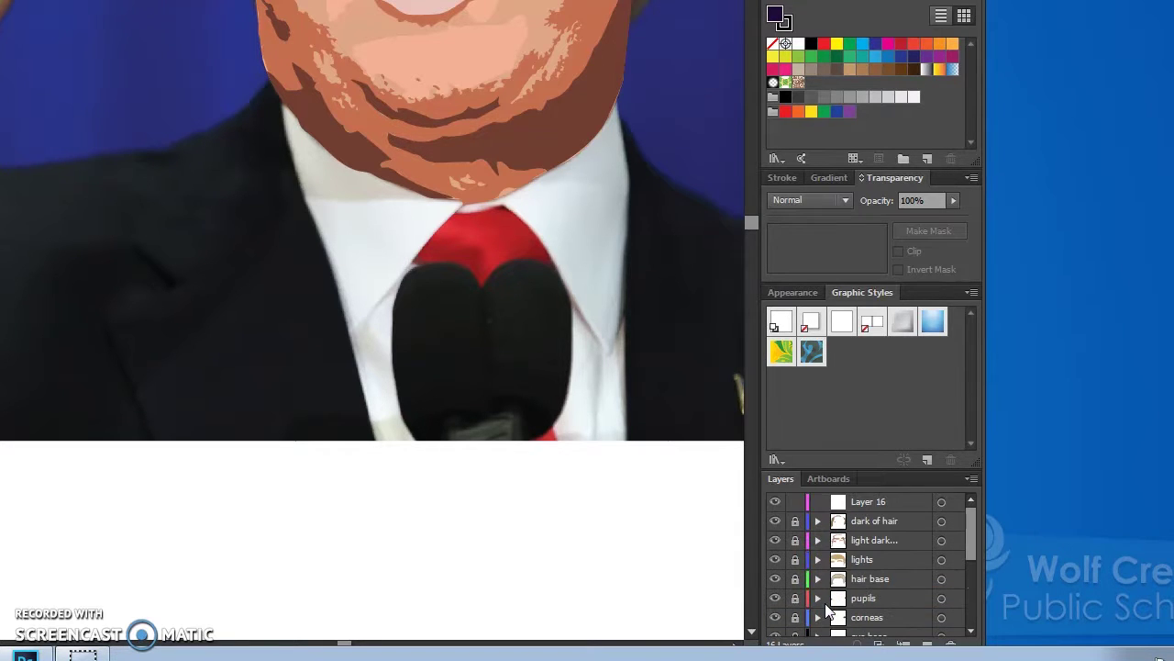
pyautogui.click(911, 504)
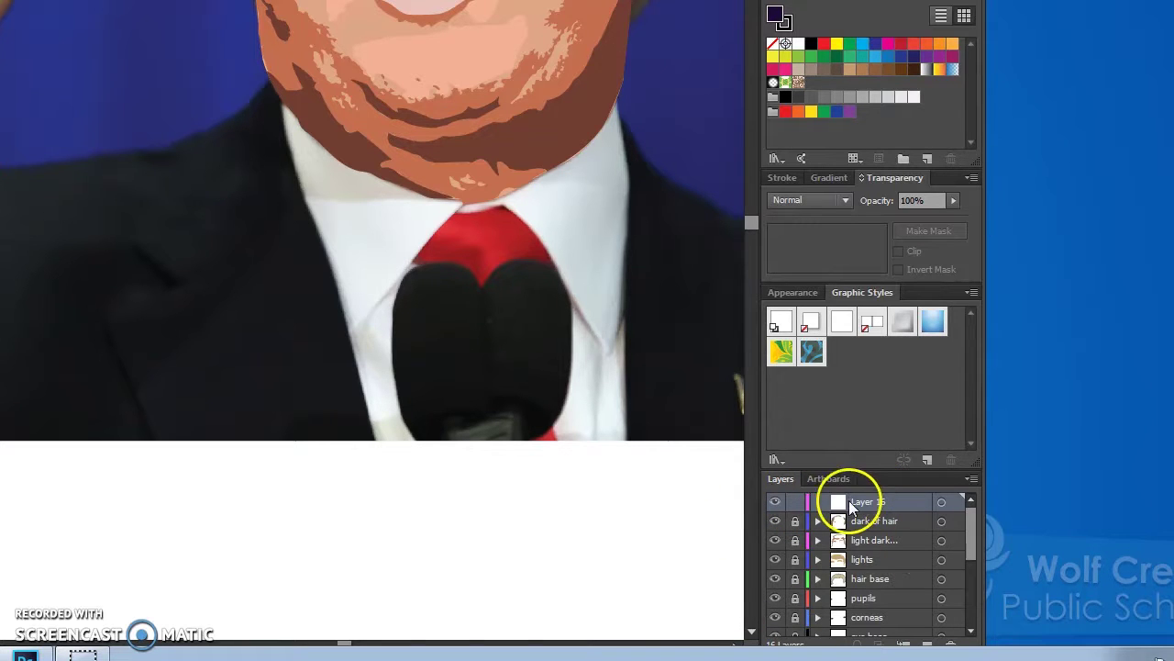
pyautogui.hscroll(-5, 516, 399)
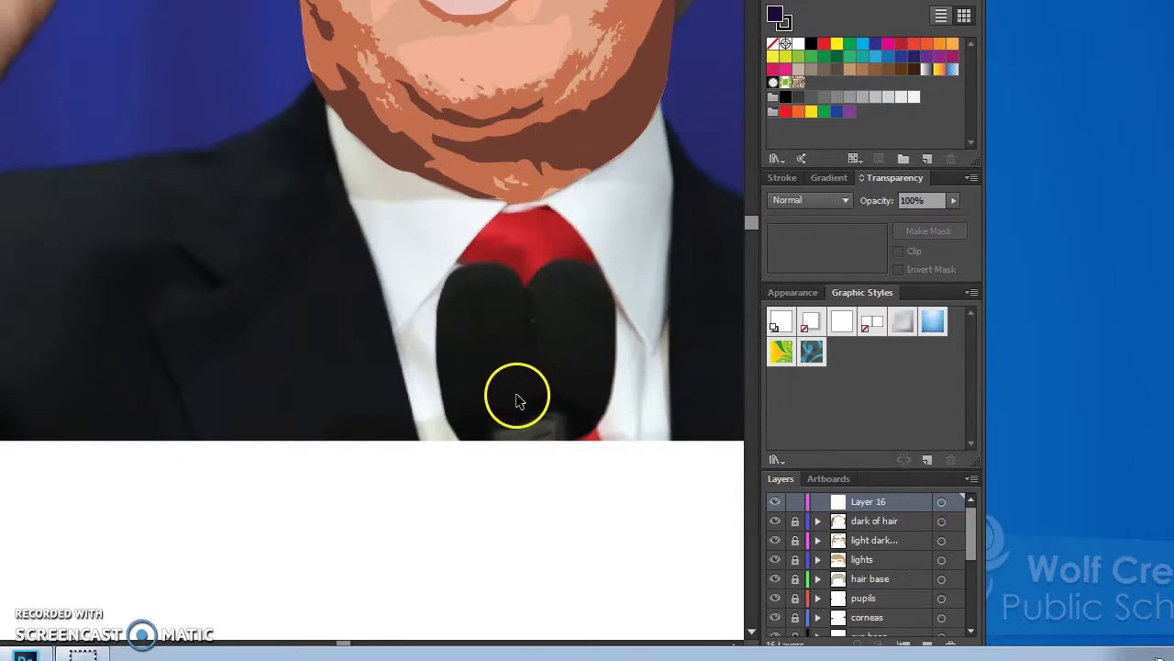
pyautogui.hscroll(-5, 496, 407)
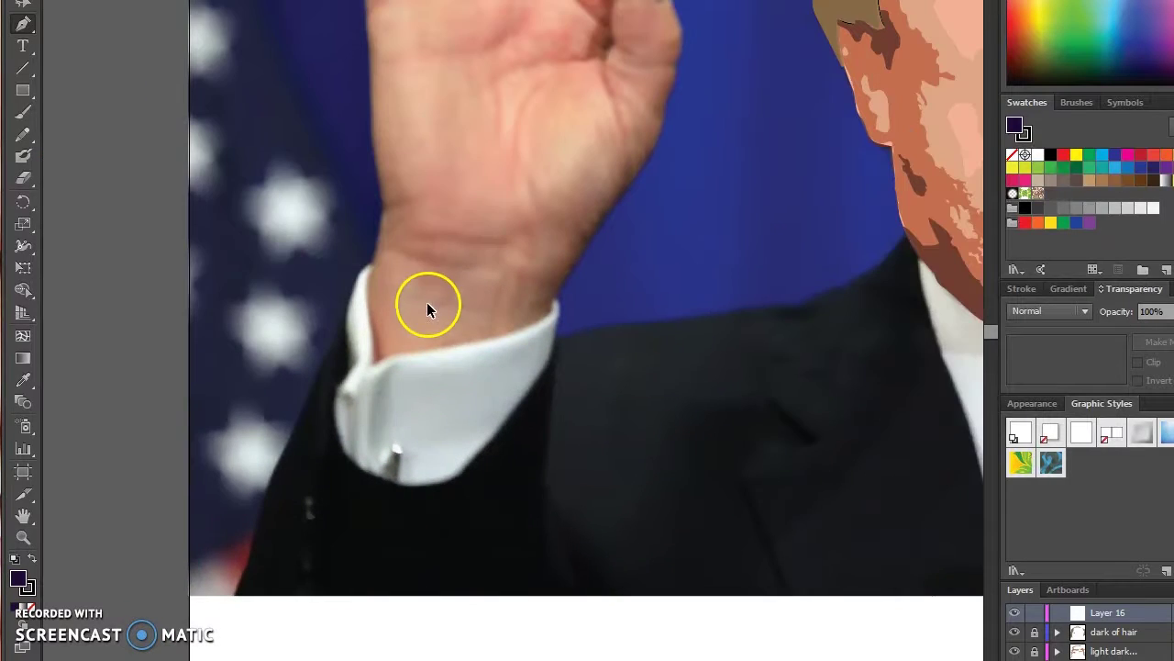
# Draw a closed Pen shape from the jaw along the top edge of the jacket's shoulder
pyautogui.moveTo(426, 302); pyautogui.dragTo(249, 305)
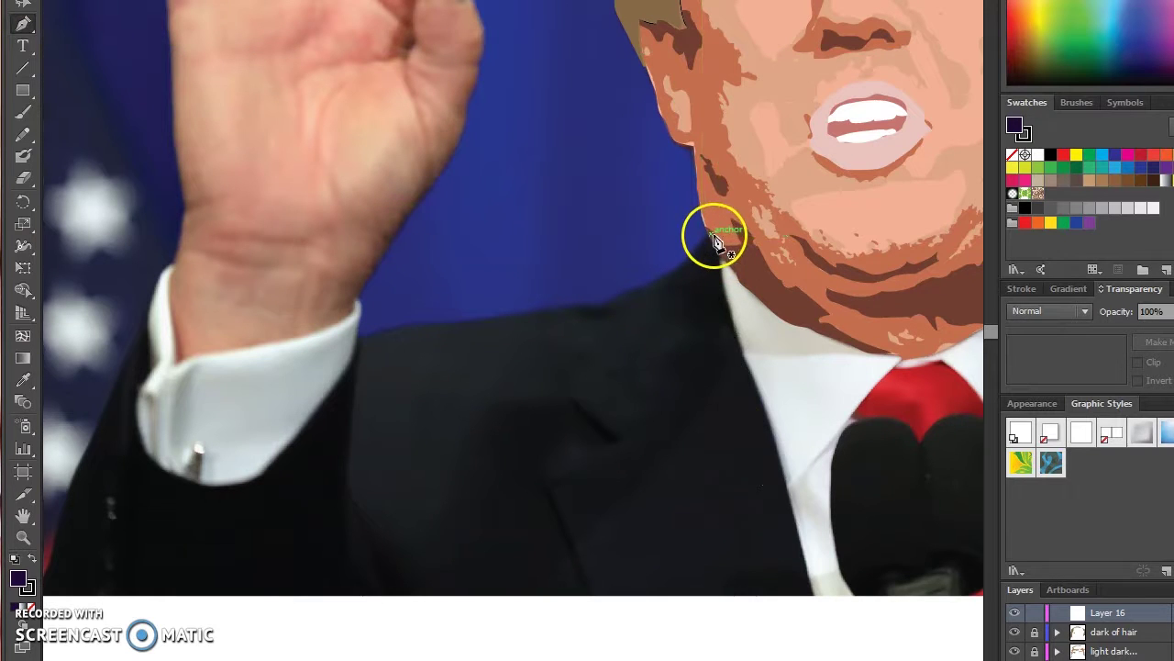
pyautogui.moveTo(707, 240); pyautogui.dragTo(673, 273)
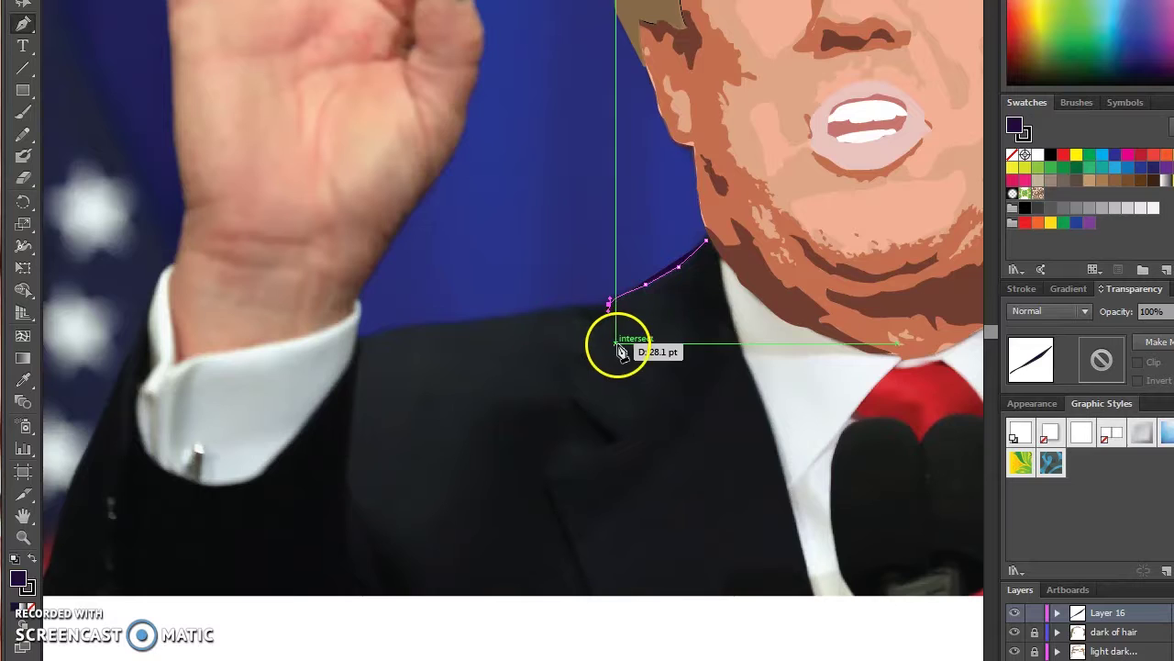
pyautogui.scroll(3, 617, 341)
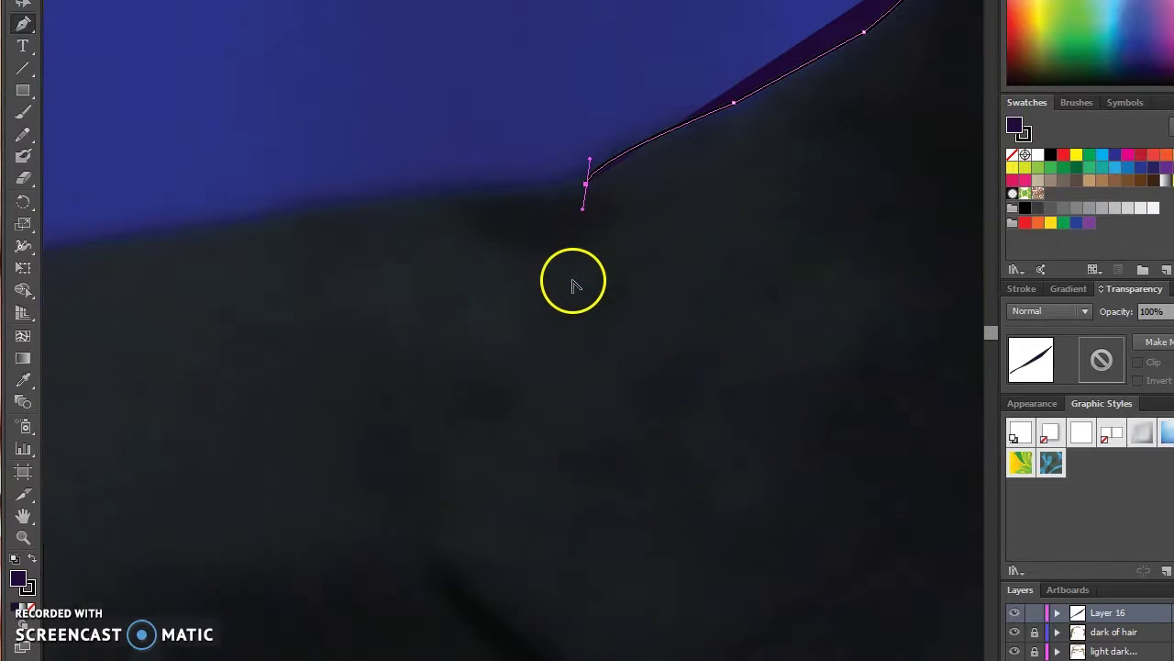
pyautogui.click(585, 186)
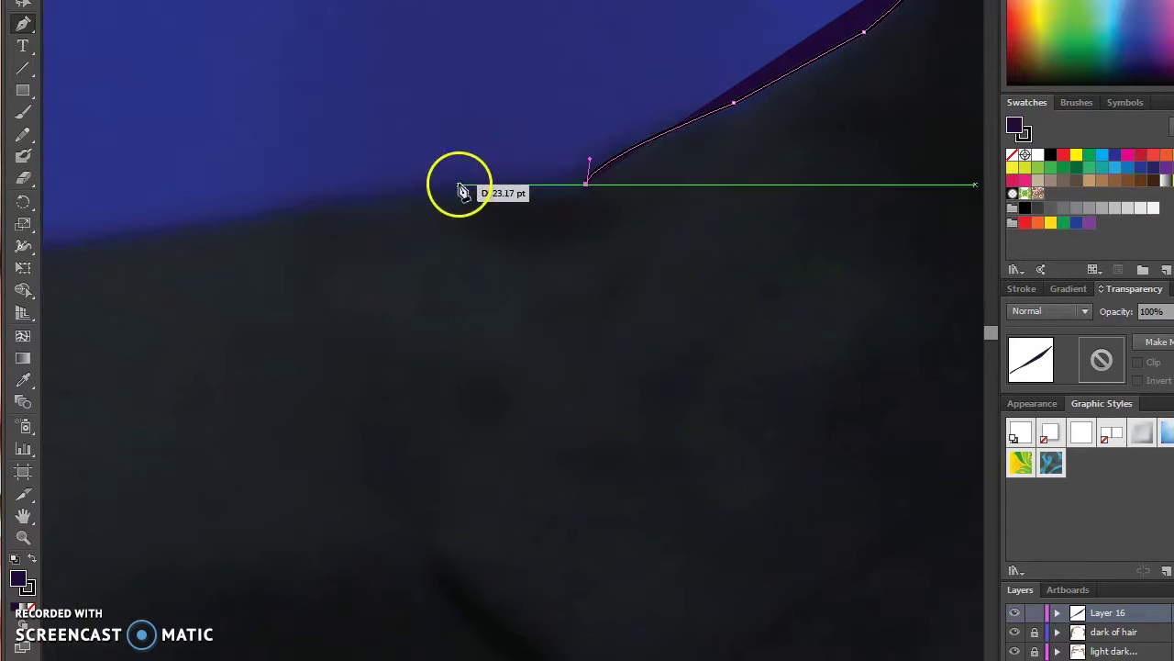
pyautogui.click(405, 199)
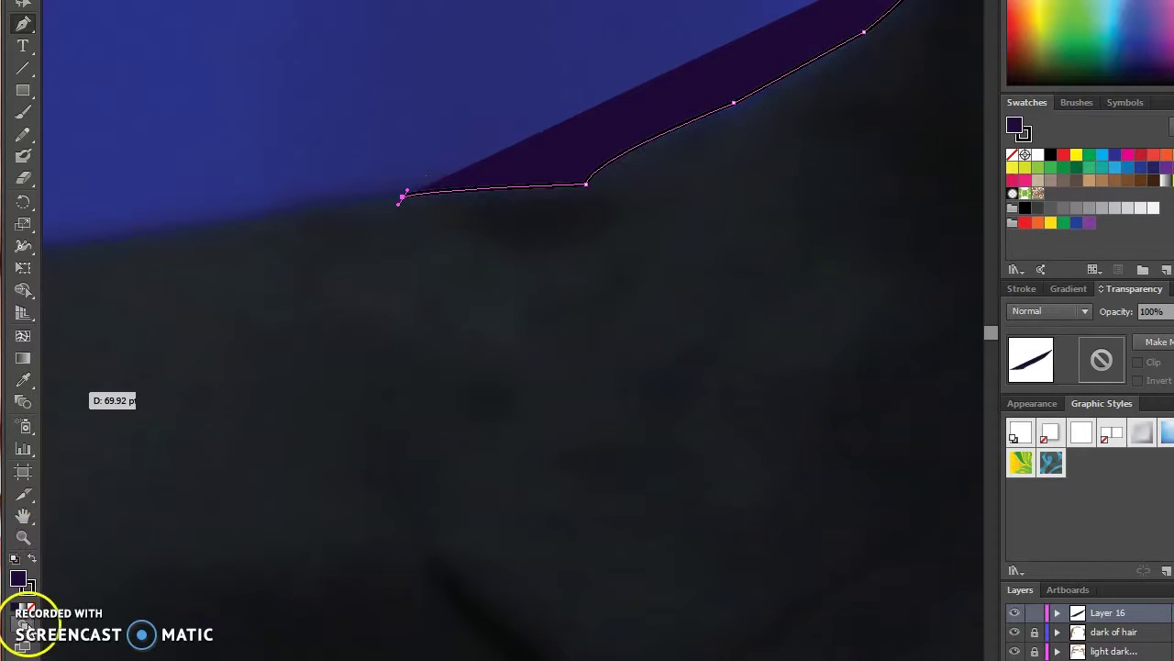
# Set the shape's fill to None and resume its outline with a curved shoulder point
pyautogui.click(30, 606)
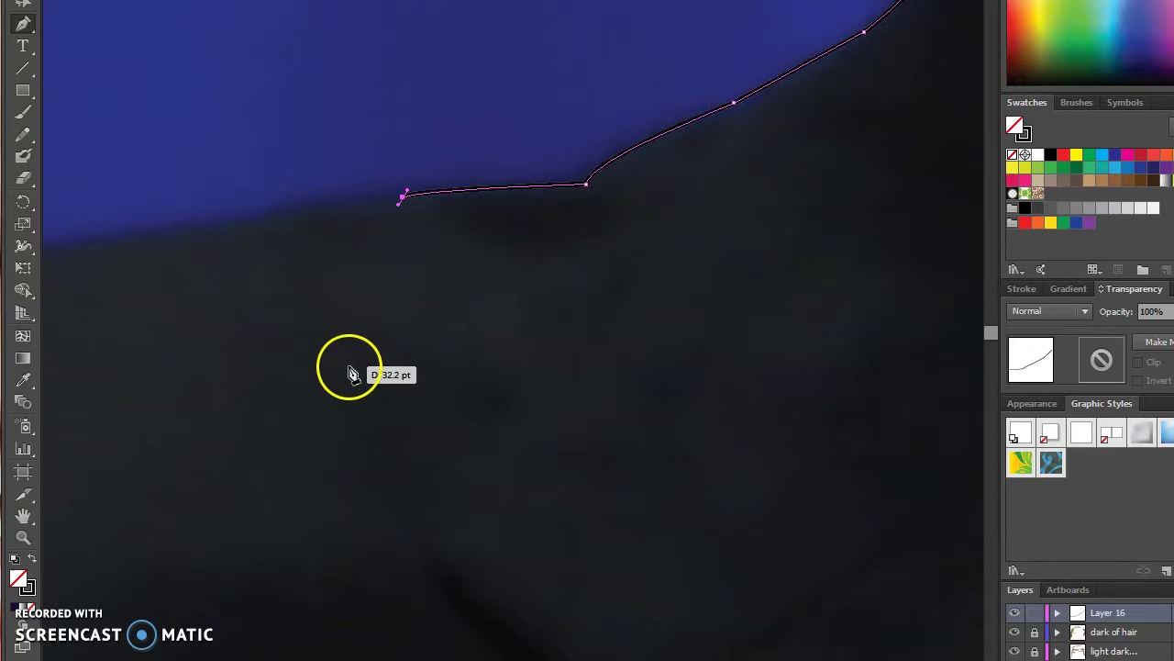
pyautogui.click(404, 194)
pyautogui.moveTo(254, 224); pyautogui.dragTo(190, 259)
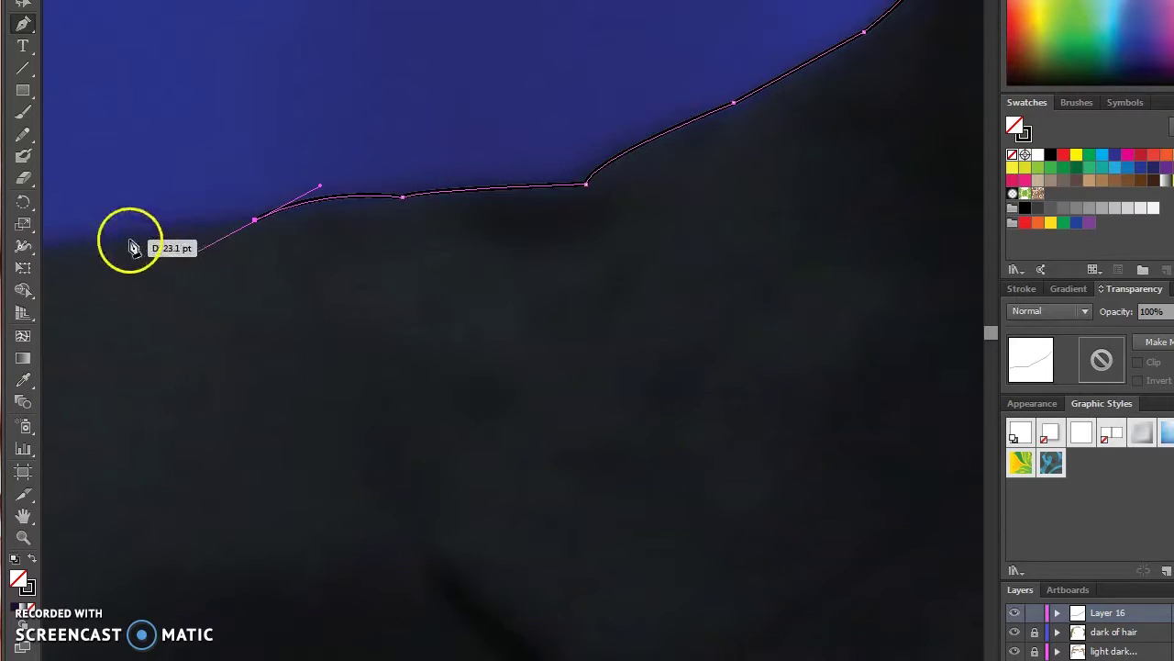
pyautogui.moveTo(259, 222); pyautogui.dragTo(325, 192)
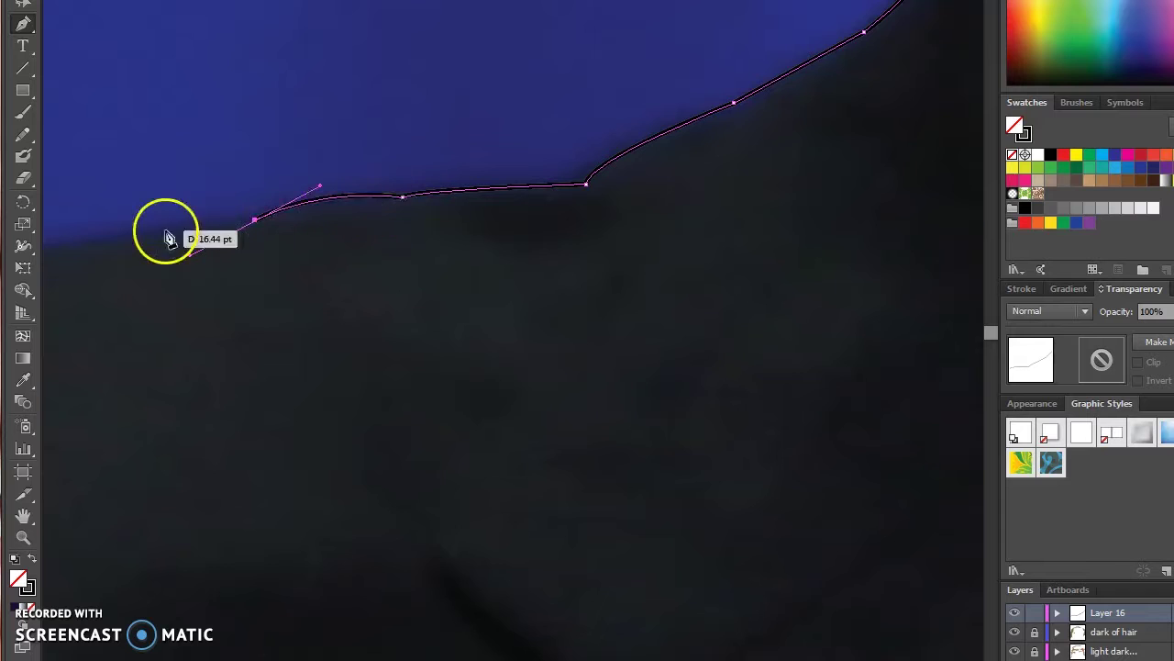
pyautogui.click(254, 221)
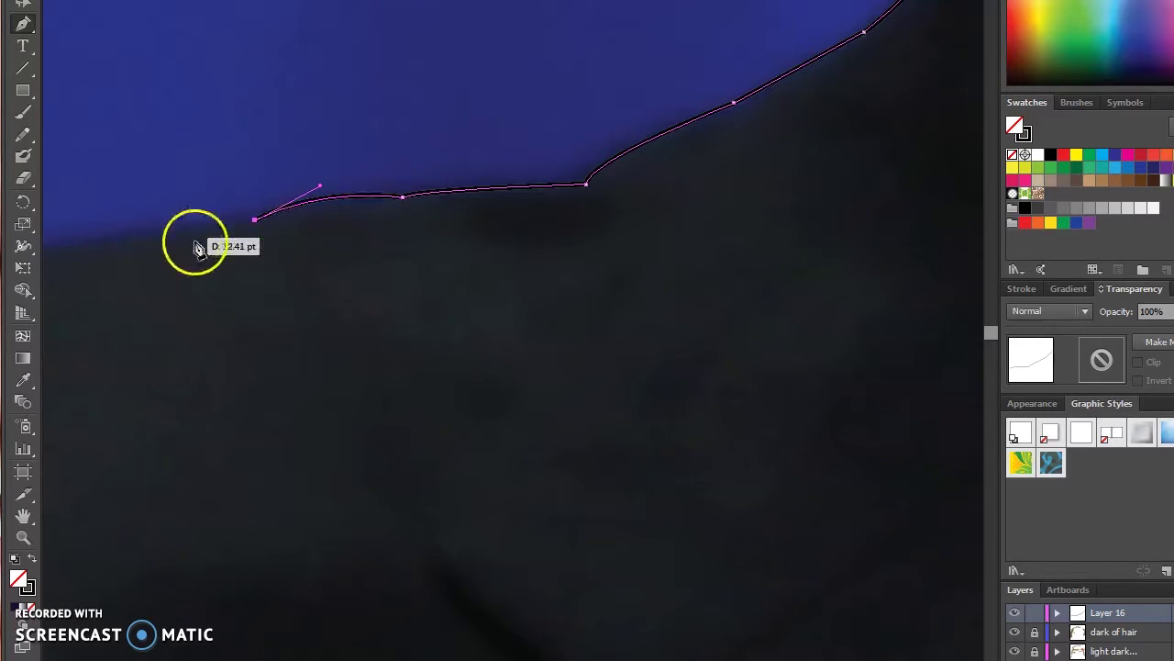
# Extend the outline left along the shoulder to its edge, undoing misplaced points
pyautogui.hscroll(-10, 302, 443)
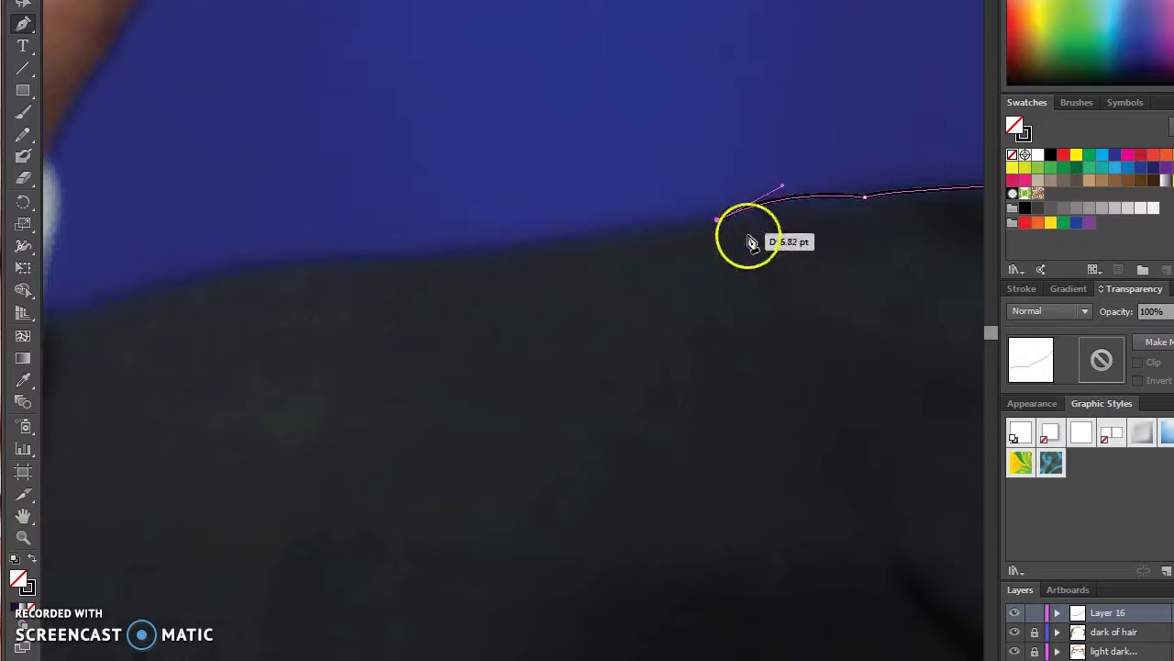
pyautogui.moveTo(515, 248); pyautogui.dragTo(503, 260)
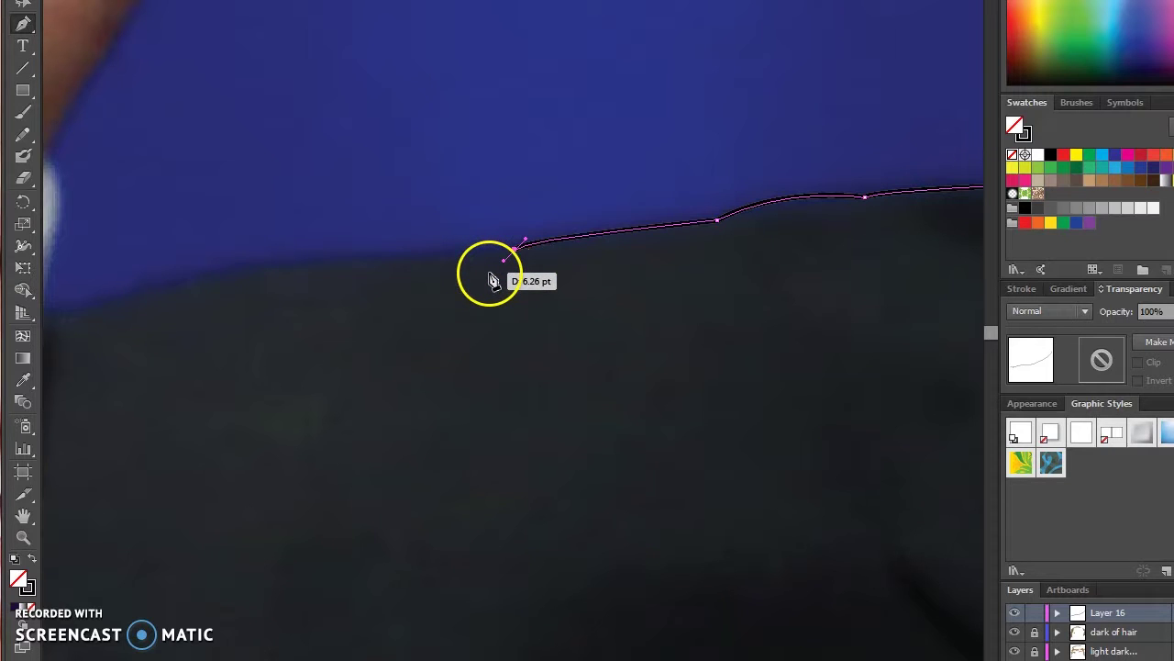
pyautogui.moveTo(411, 263); pyautogui.dragTo(411, 263)
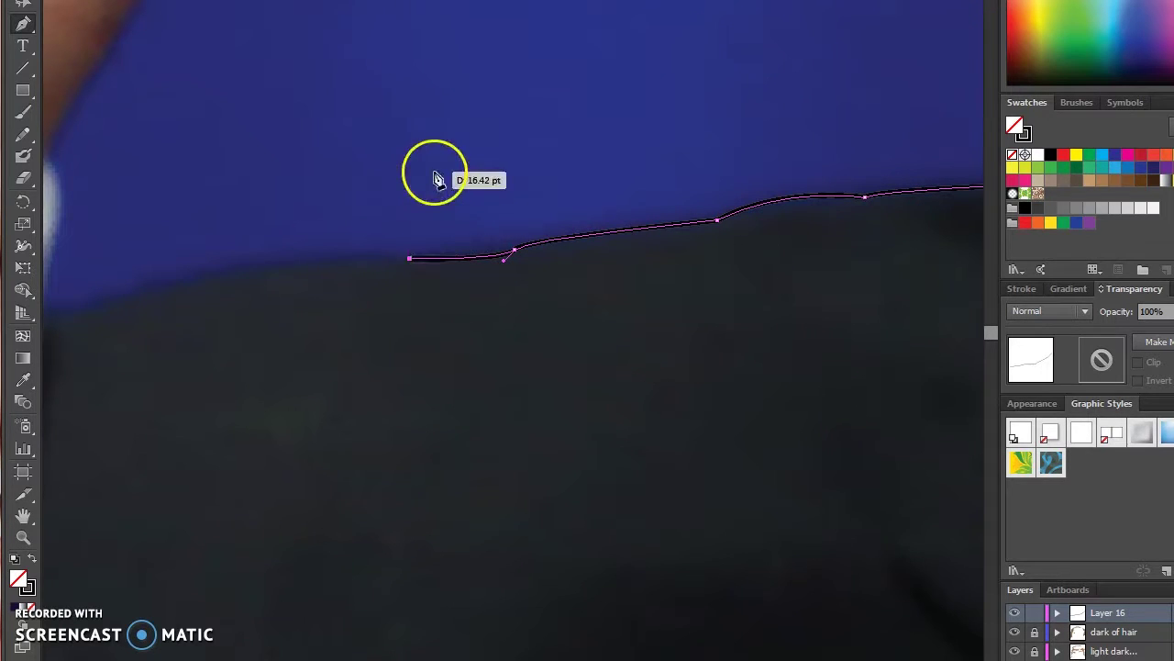
pyautogui.click(253, 266)
pyautogui.moveTo(317, 219); pyautogui.dragTo(356, 229)
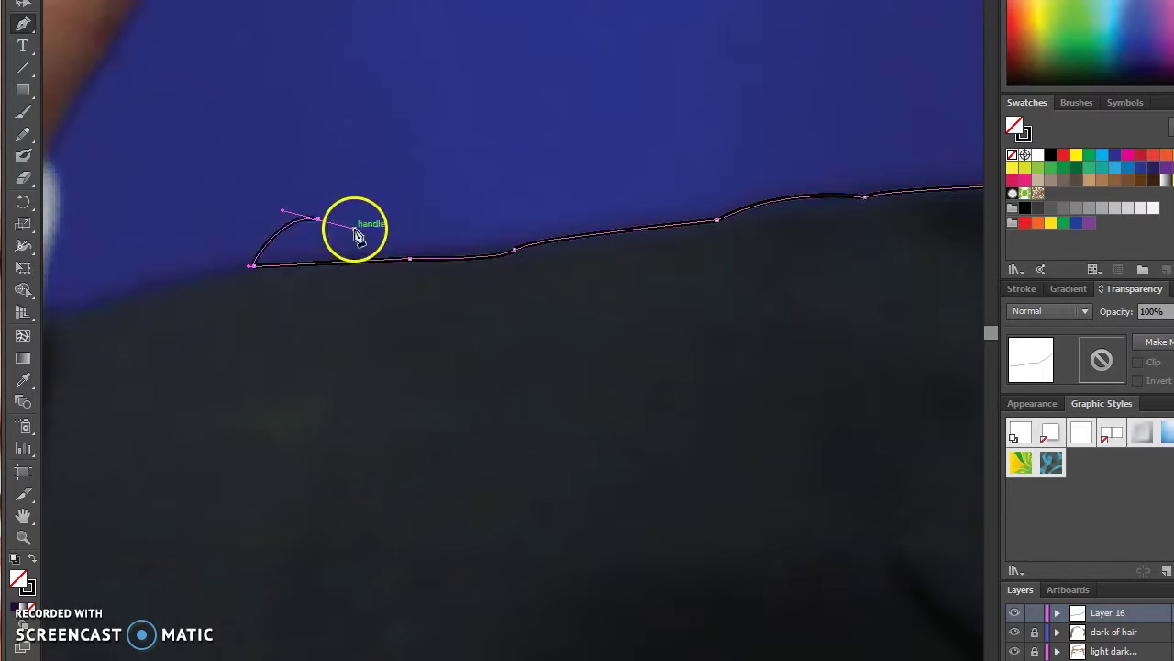
pyautogui.hotkey('ctrl', 'z')
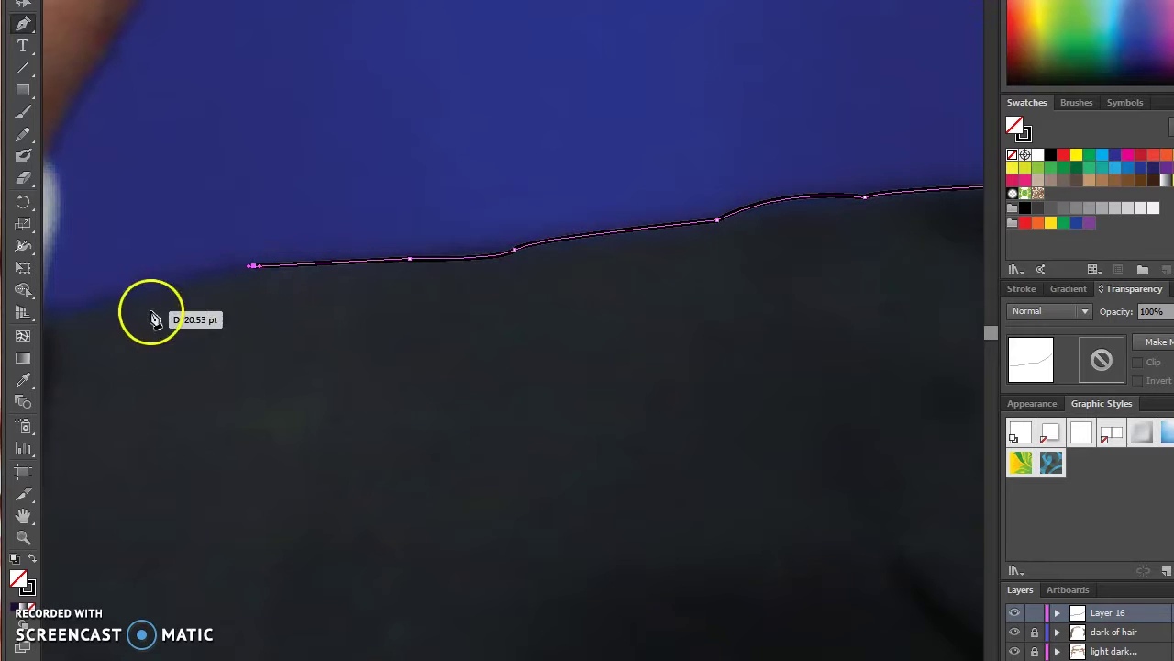
pyautogui.moveTo(137, 294); pyautogui.dragTo(66, 476)
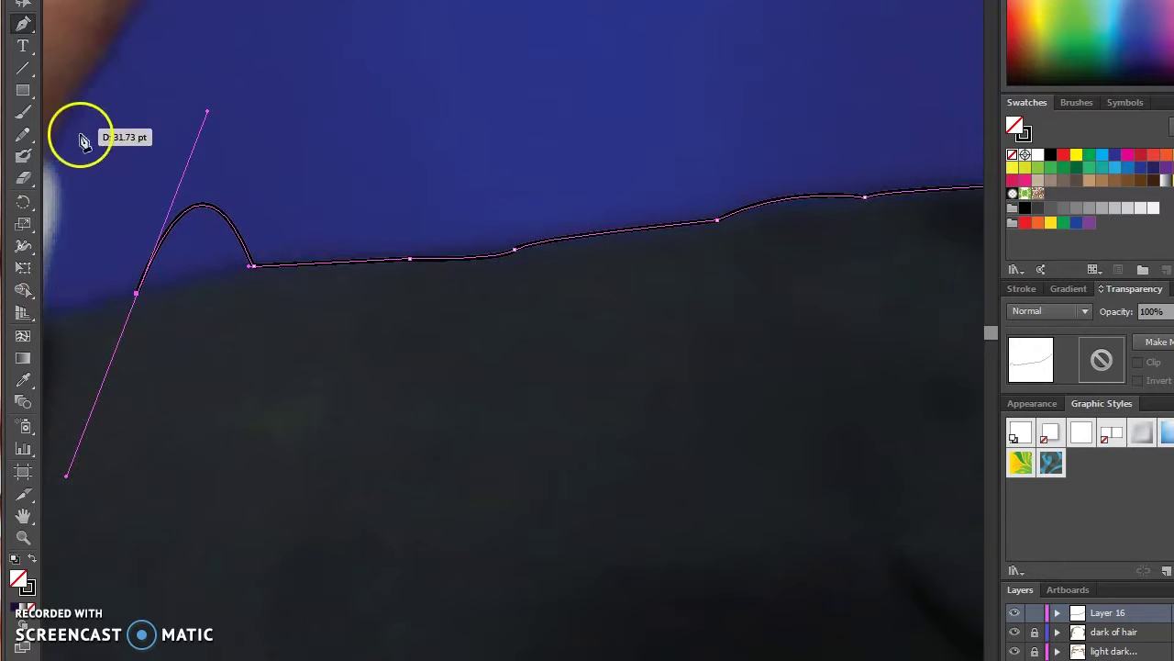
pyautogui.click(111, 128)
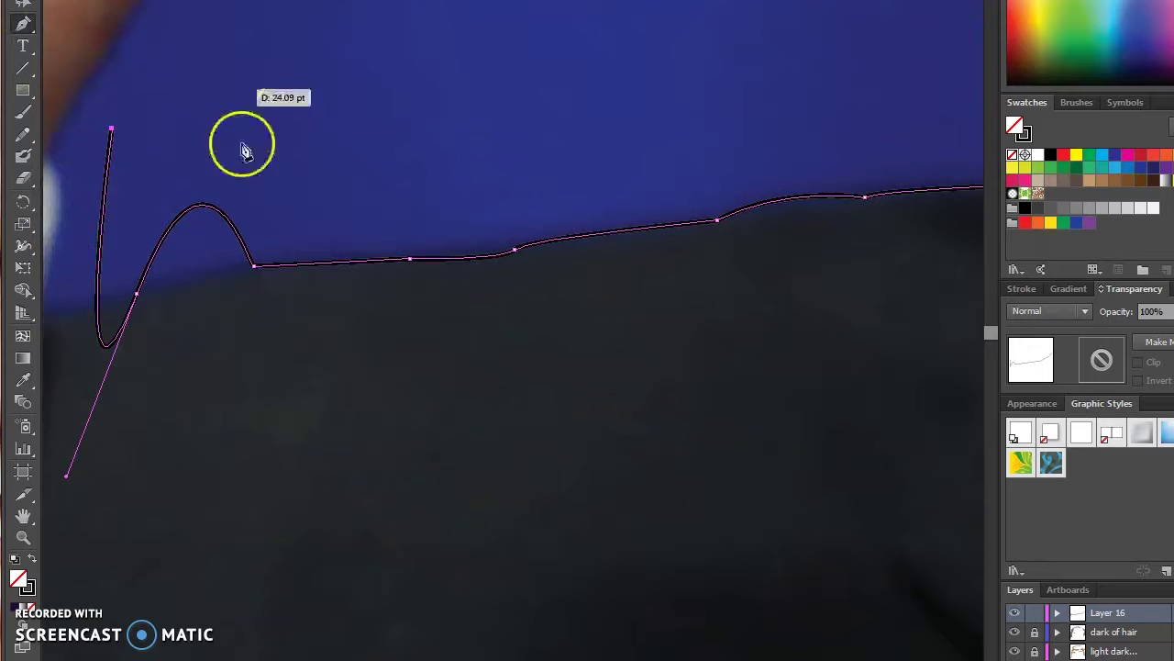
pyautogui.hotkey('ctrl', 'z')
pyautogui.hotkey('ctrl', 'z')
pyautogui.moveTo(238, 264); pyautogui.dragTo(256, 271)
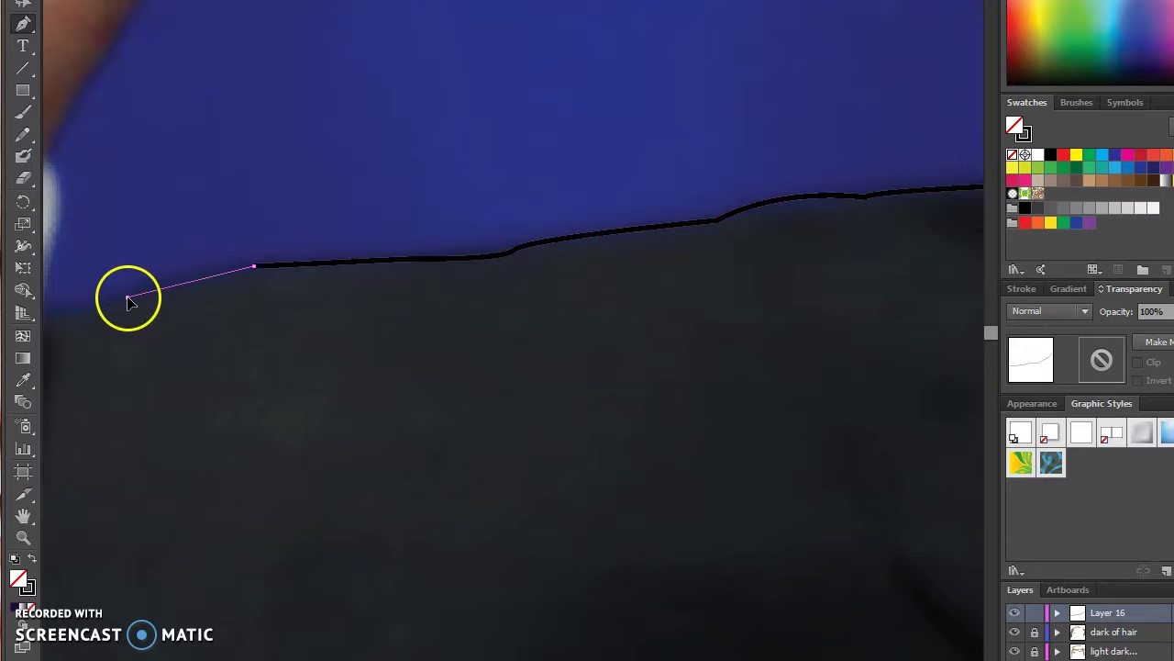
pyautogui.click(128, 296)
# Continue the outline along the shoulder to the shirt collar and down its edge
pyautogui.hscroll(-5, 309, 315)
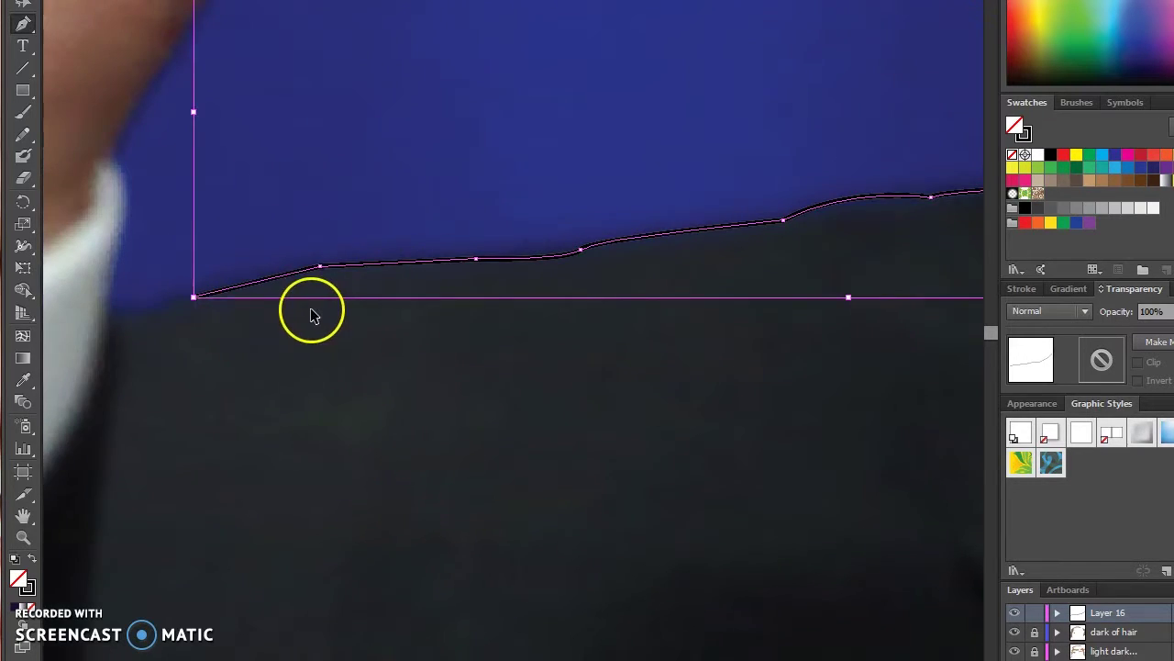
pyautogui.hscroll(-4, 309, 315)
pyautogui.scroll(-1, 486, 251)
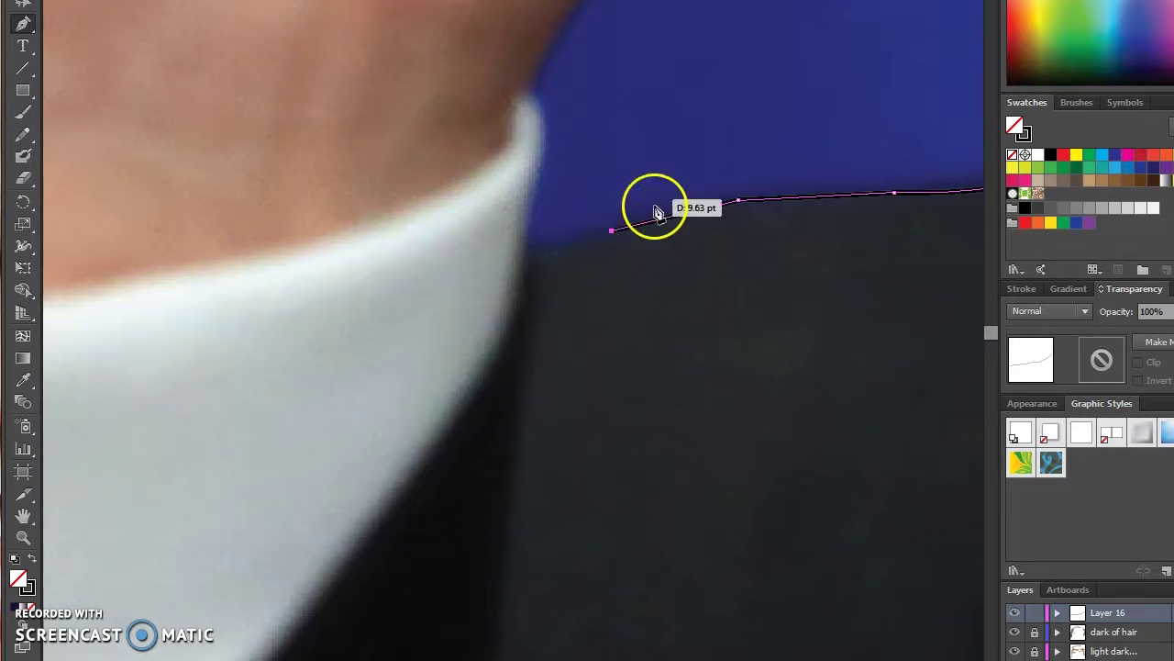
pyautogui.click(614, 231)
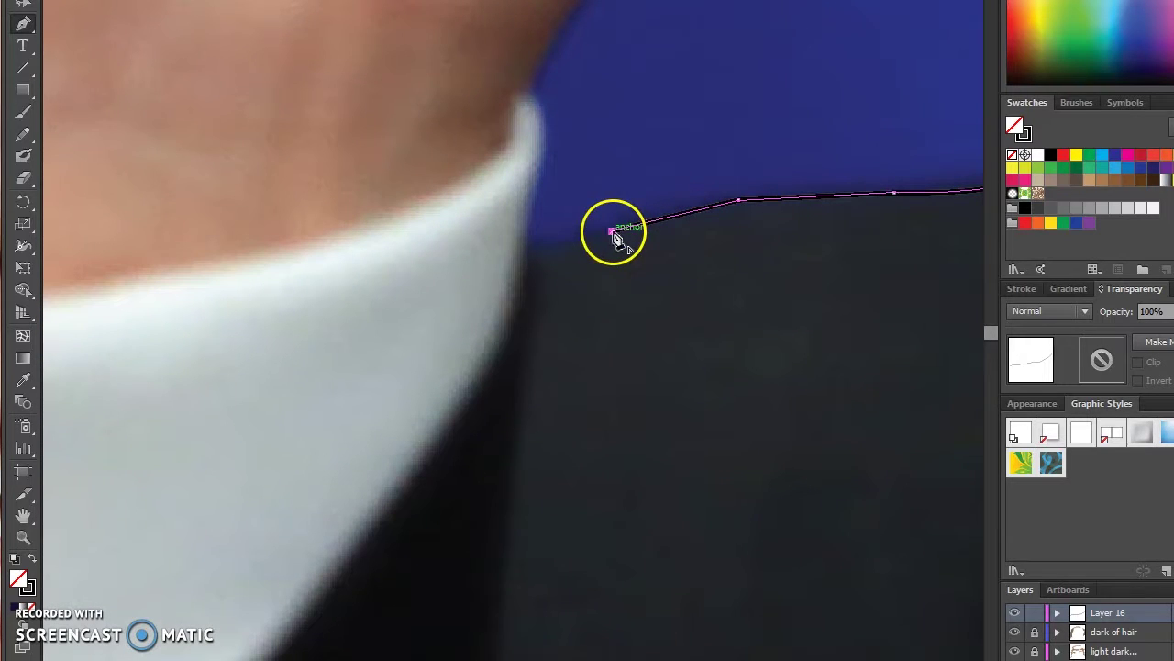
pyautogui.click(527, 243)
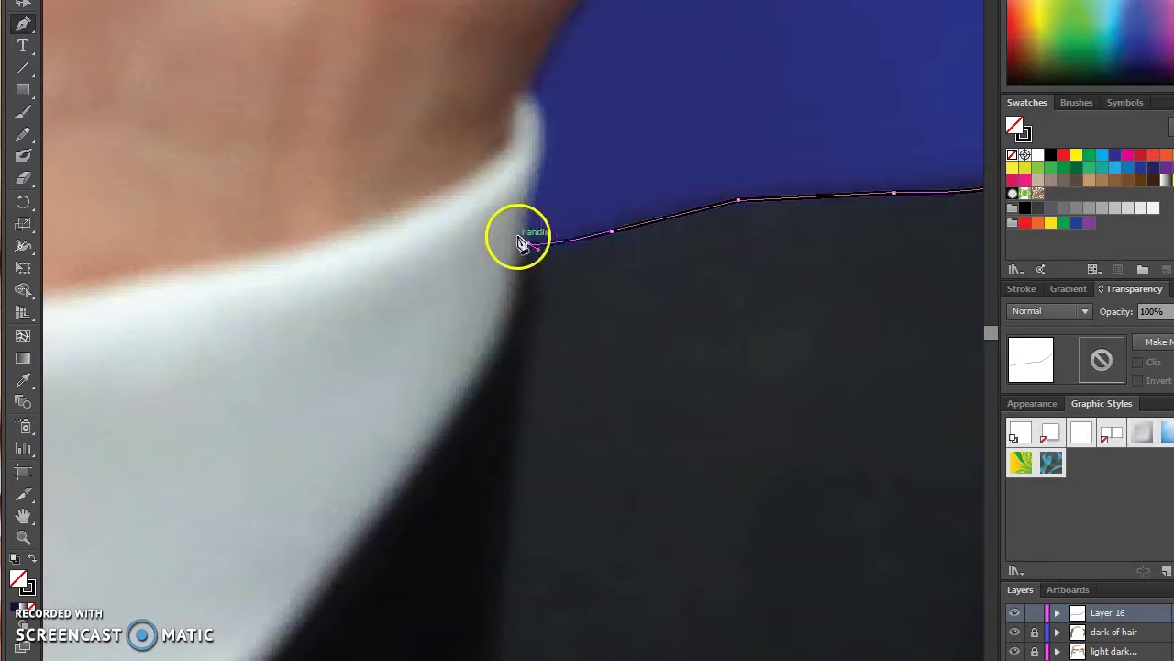
pyautogui.click(502, 332)
pyautogui.moveTo(442, 437); pyautogui.dragTo(410, 451)
pyautogui.moveTo(429, 463); pyautogui.dragTo(444, 433)
pyautogui.scroll(-5, 428, 432)
# Trace anchors down the cuff's right edge and along its lower edge
pyautogui.hscroll(-5, 519, 479)
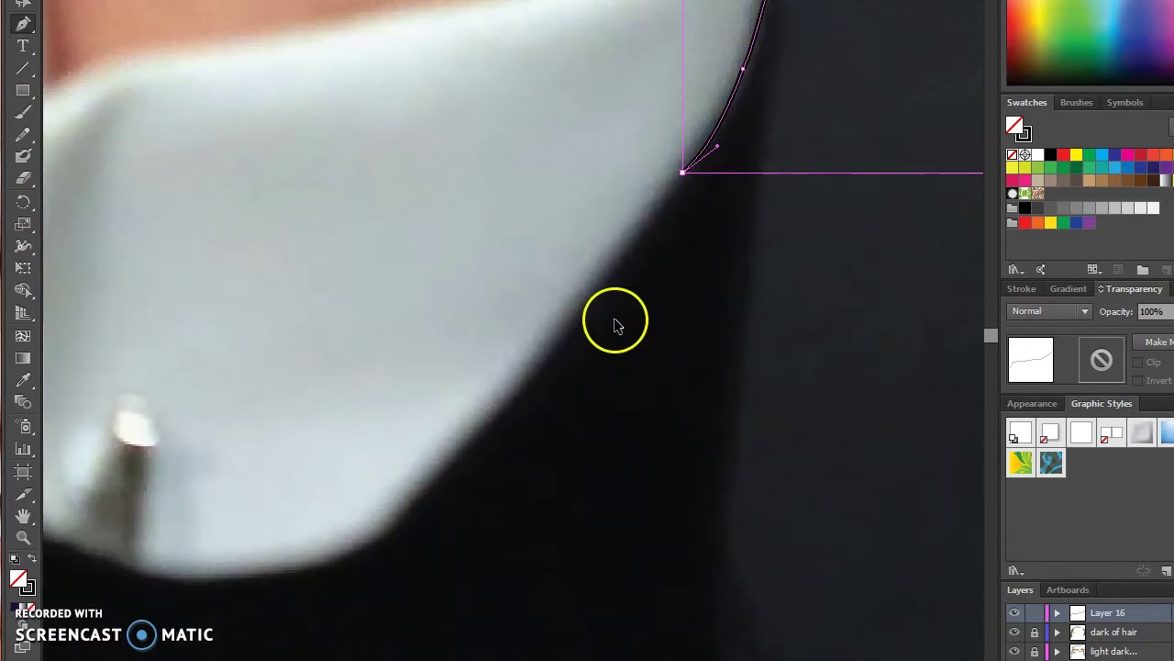
pyautogui.click(597, 287)
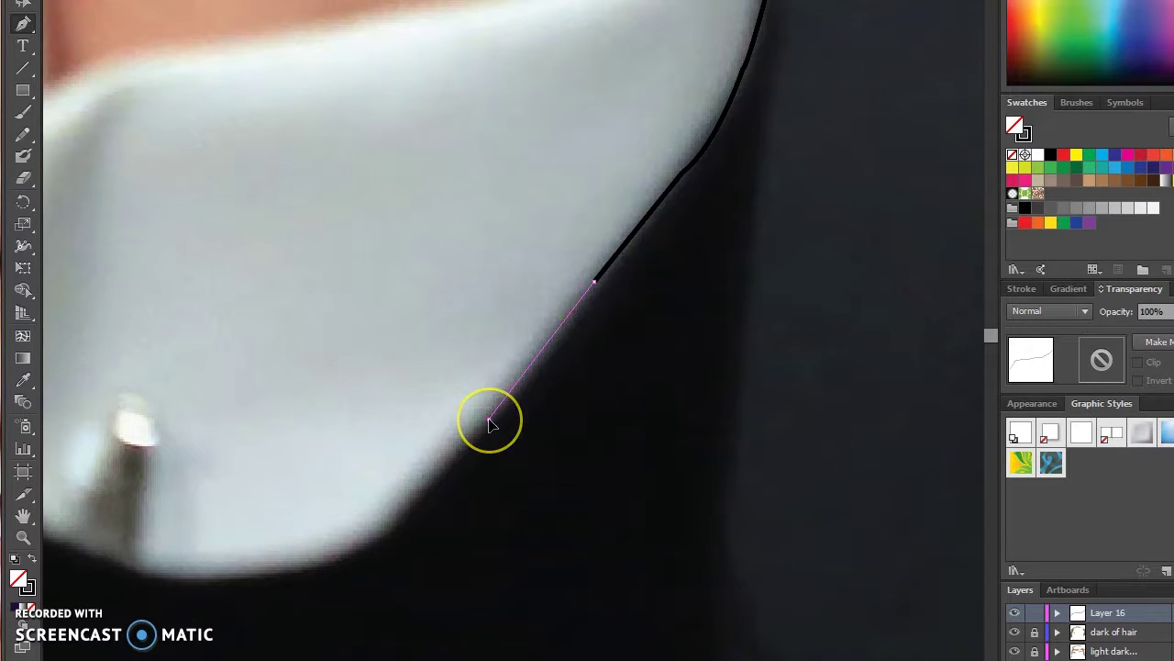
pyautogui.click(488, 419)
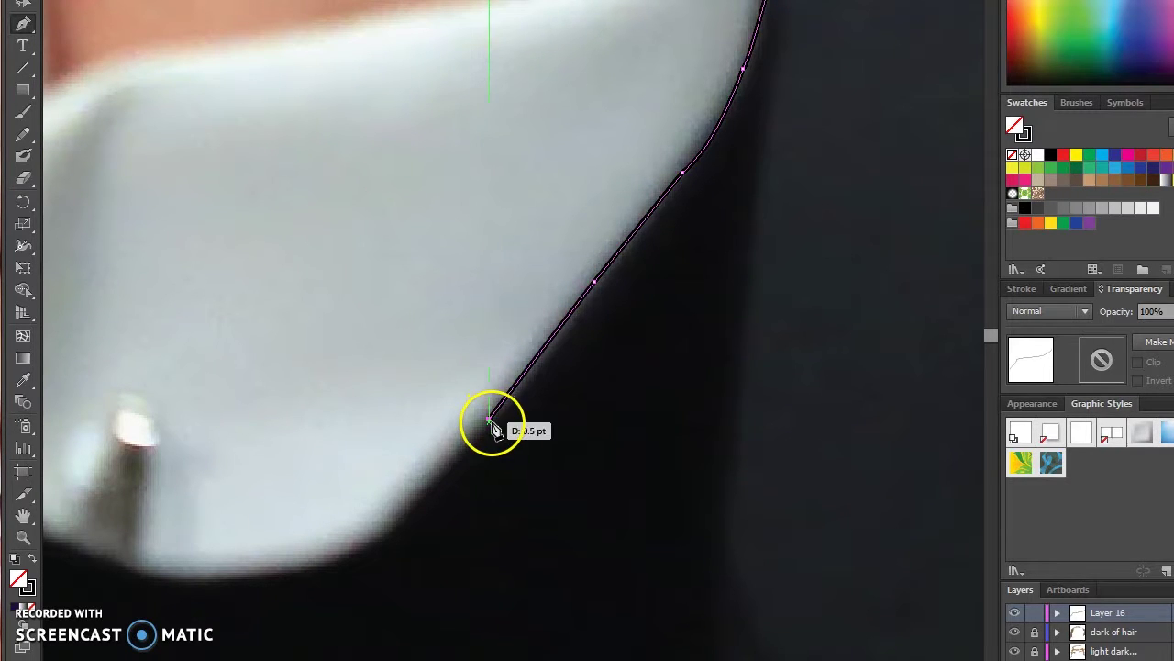
pyautogui.click(386, 527)
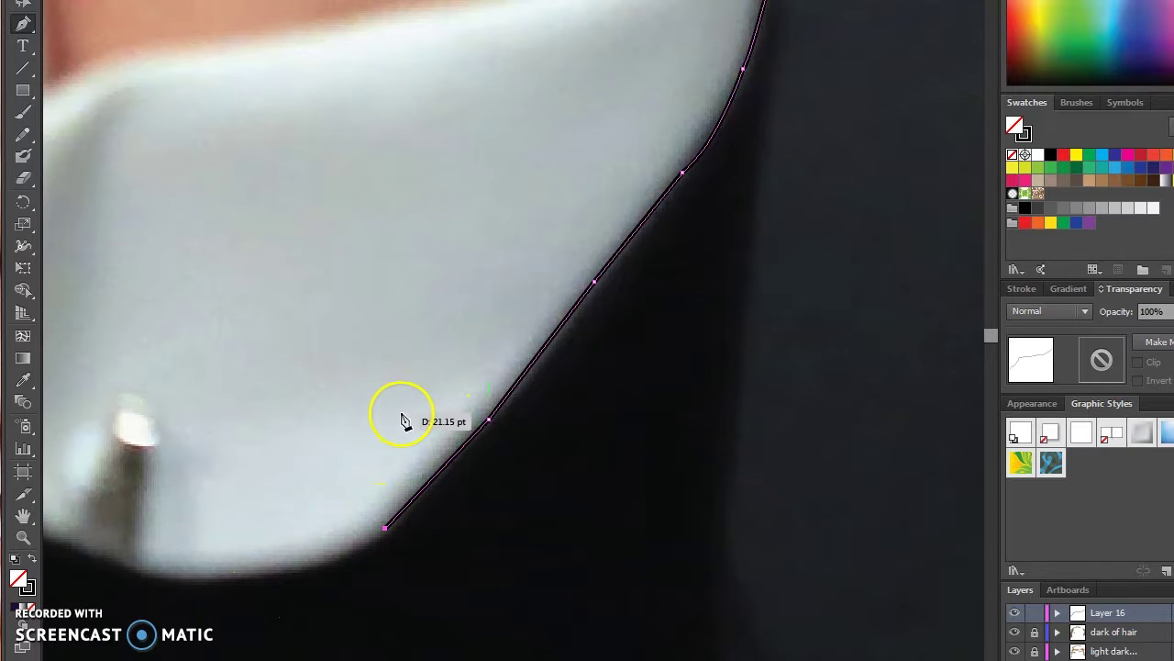
pyautogui.scroll(-3, 398, 414)
pyautogui.scroll(10, 404, 425)
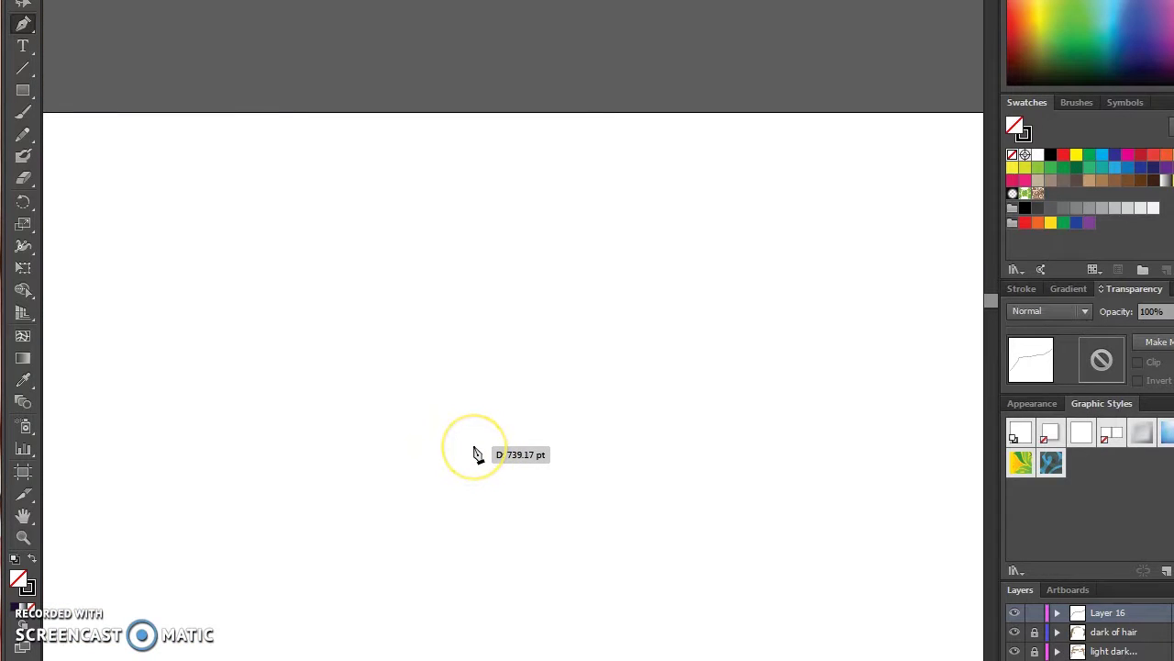
pyautogui.scroll(-10, 477, 454)
# Continue anchors leftward under the cuff and up its left side
pyautogui.click(484, 531)
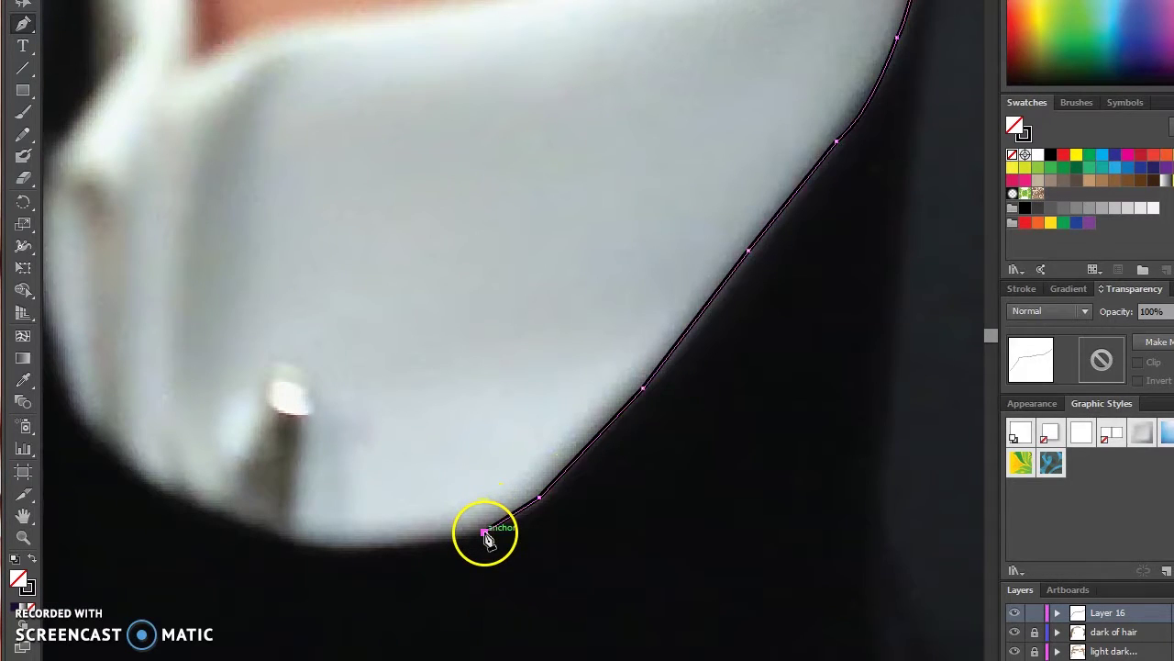
pyautogui.click(393, 541)
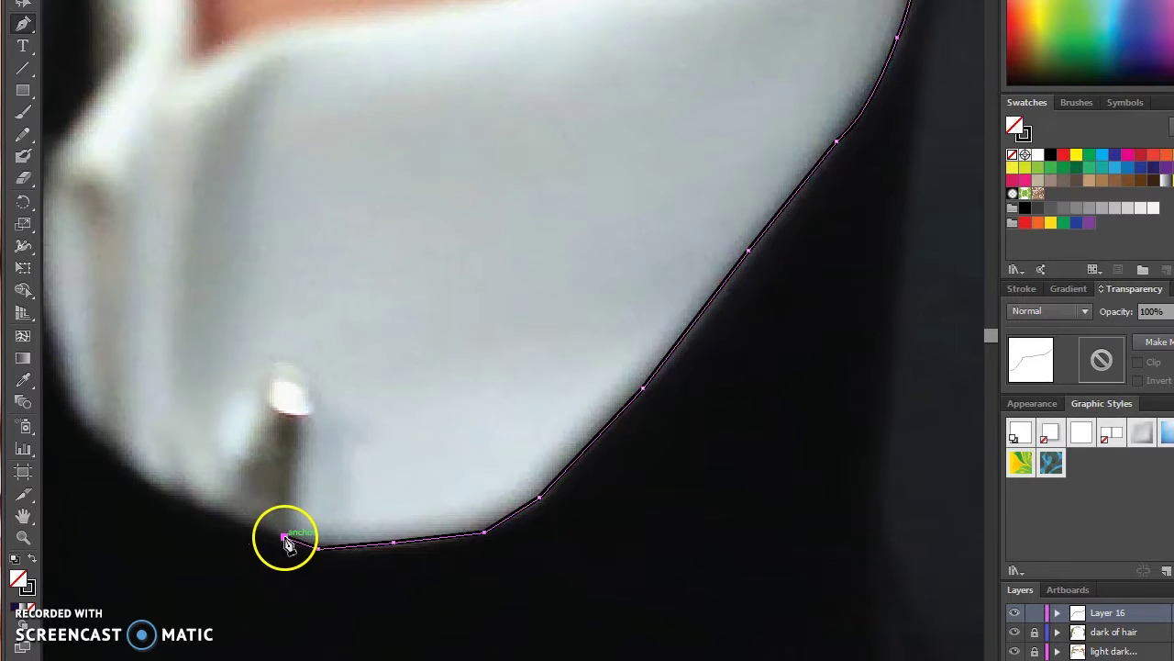
pyautogui.keyDown('ctrl'); pyautogui.click(276, 531); pyautogui.keyUp('ctrl')
pyautogui.click(271, 520)
pyautogui.click(242, 518)
pyautogui.click(221, 506)
pyautogui.click(163, 484)
pyautogui.click(124, 459)
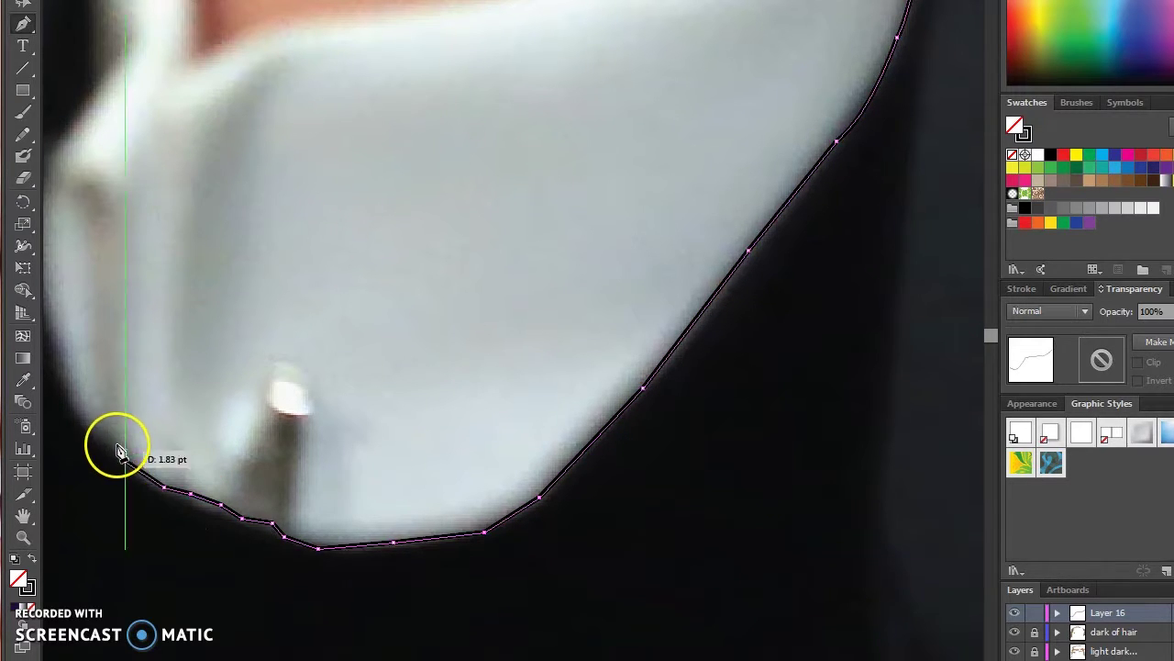
pyautogui.click(111, 438)
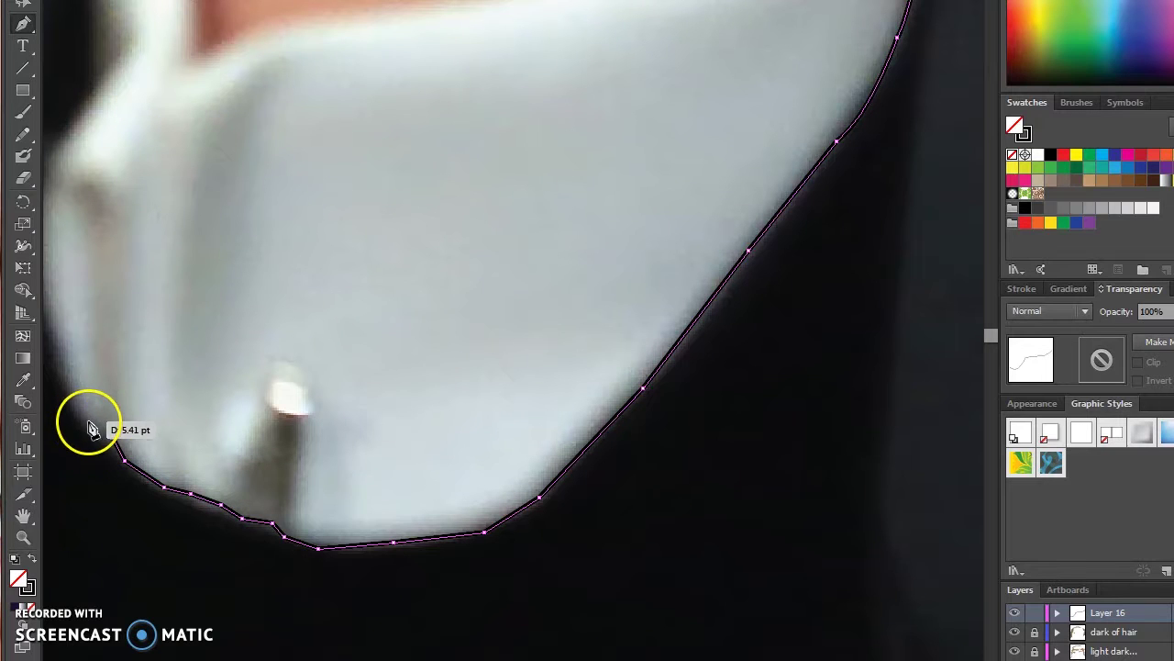
# Undo the misplaced left-side anchors and redo points along the cuff's lower edge
pyautogui.hscroll(-3, 64, 372)
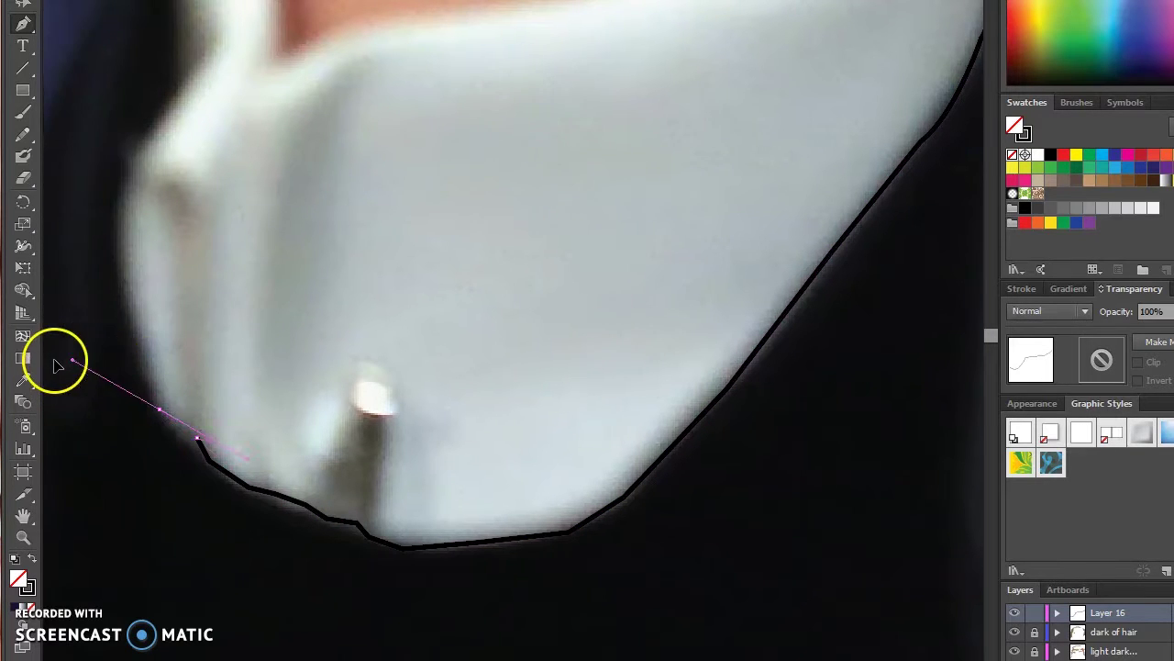
pyautogui.moveTo(173, 408); pyautogui.dragTo(154, 371)
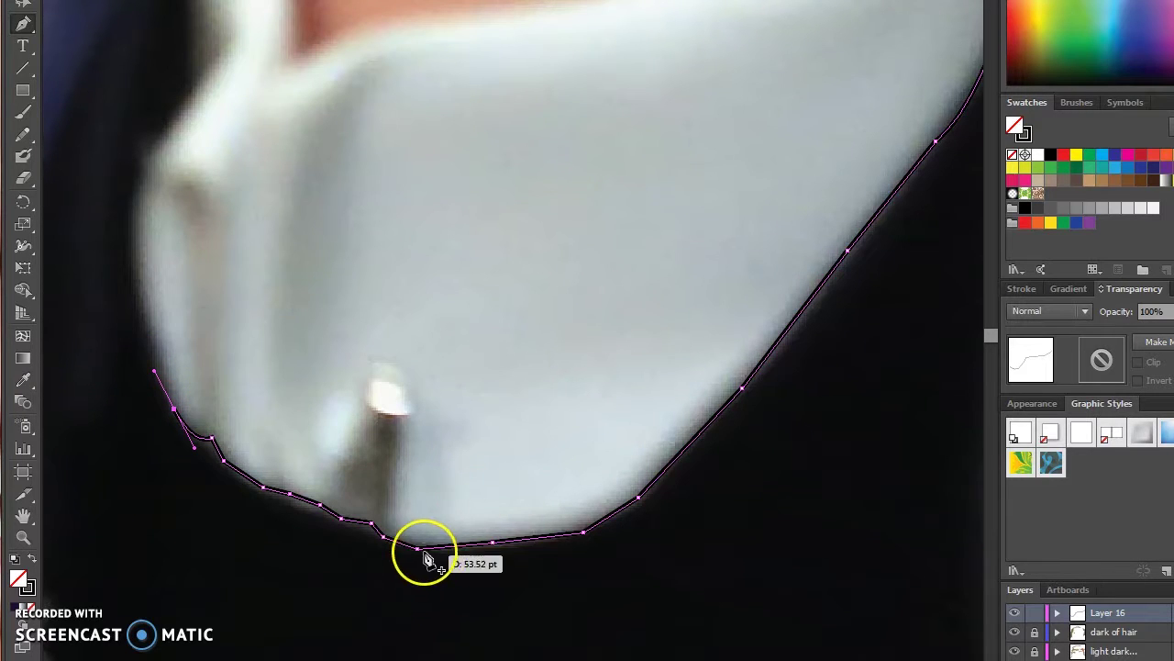
pyautogui.hotkey('ctrl', 'z')
pyautogui.hotkey('ctrl', 'z')
pyautogui.hotkey('ctrl', 'z')
pyautogui.hotkey('ctrl', 'z')
pyautogui.hotkey('ctrl', 'z')
pyautogui.hotkey('ctrl', 'z')
pyautogui.hotkey('ctrl', 'z')
pyautogui.hotkey('ctrl', 'z')
pyautogui.hotkey('ctrl', 'z')
pyautogui.hotkey('ctrl', 'z')
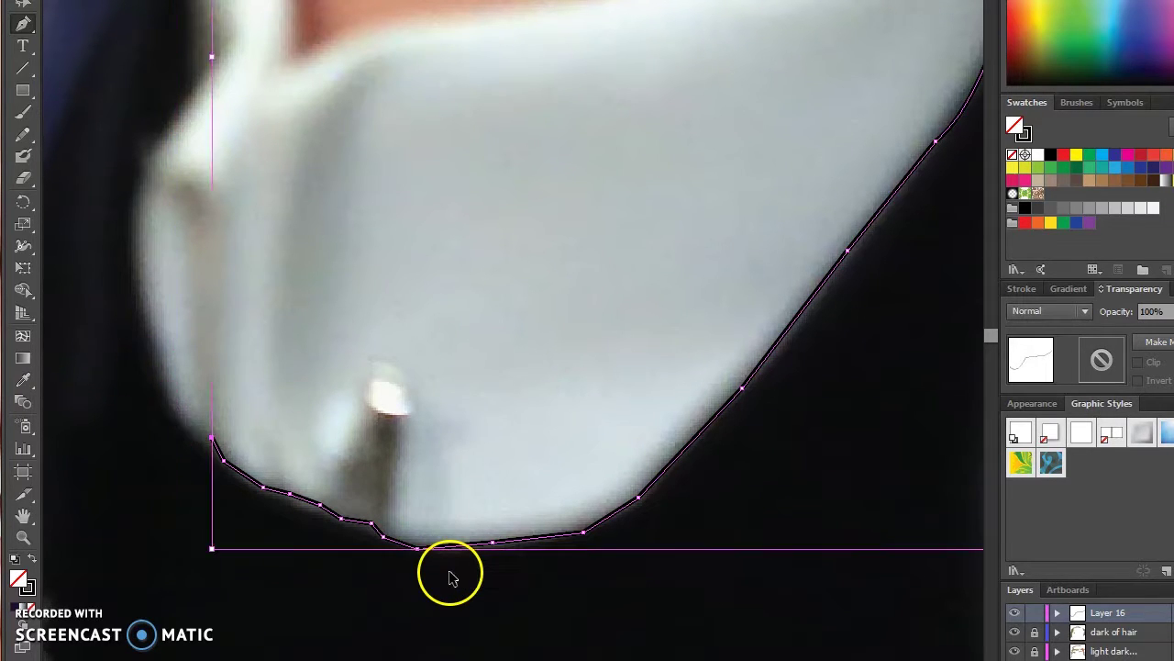
pyautogui.hotkey('ctrl', 'z')
pyautogui.hotkey('ctrl', 'z')
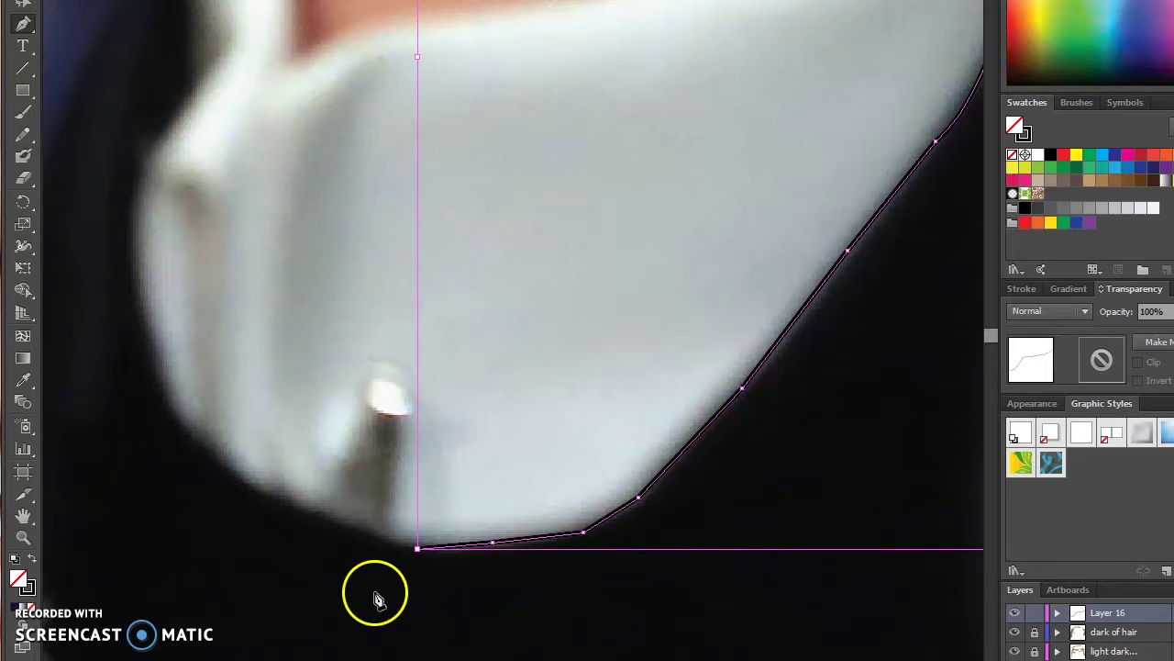
pyautogui.click(368, 523)
pyautogui.hotkey('ctrl', 'z')
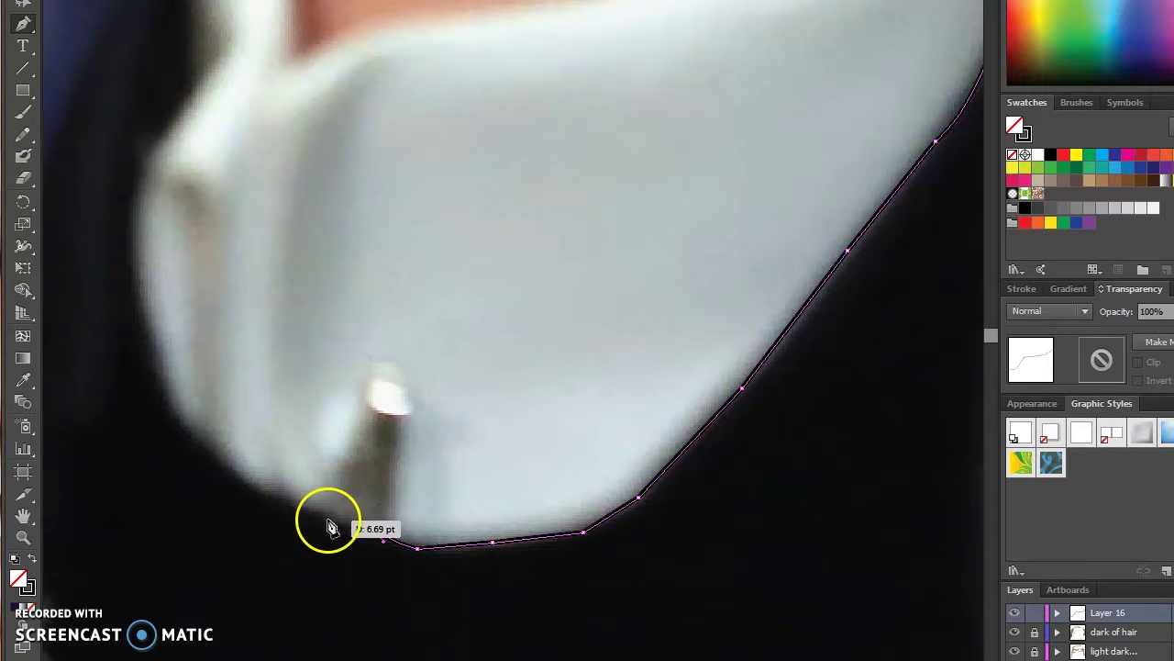
pyautogui.click(320, 511)
pyautogui.click(294, 501)
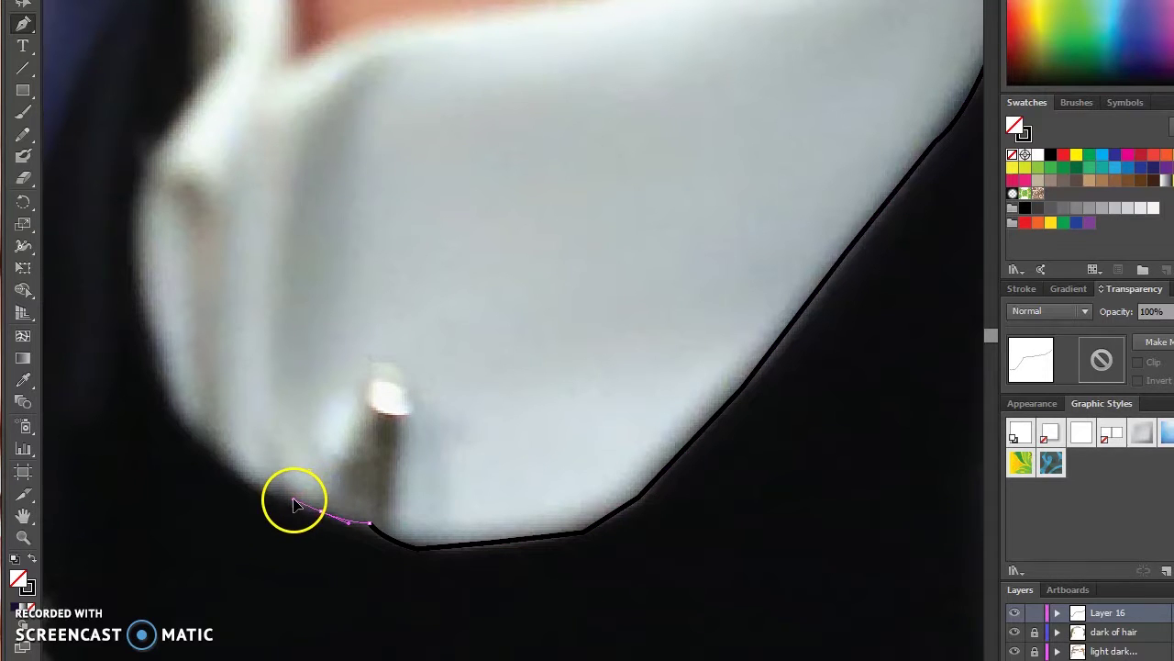
pyautogui.hotkey('ctrl', 'z')
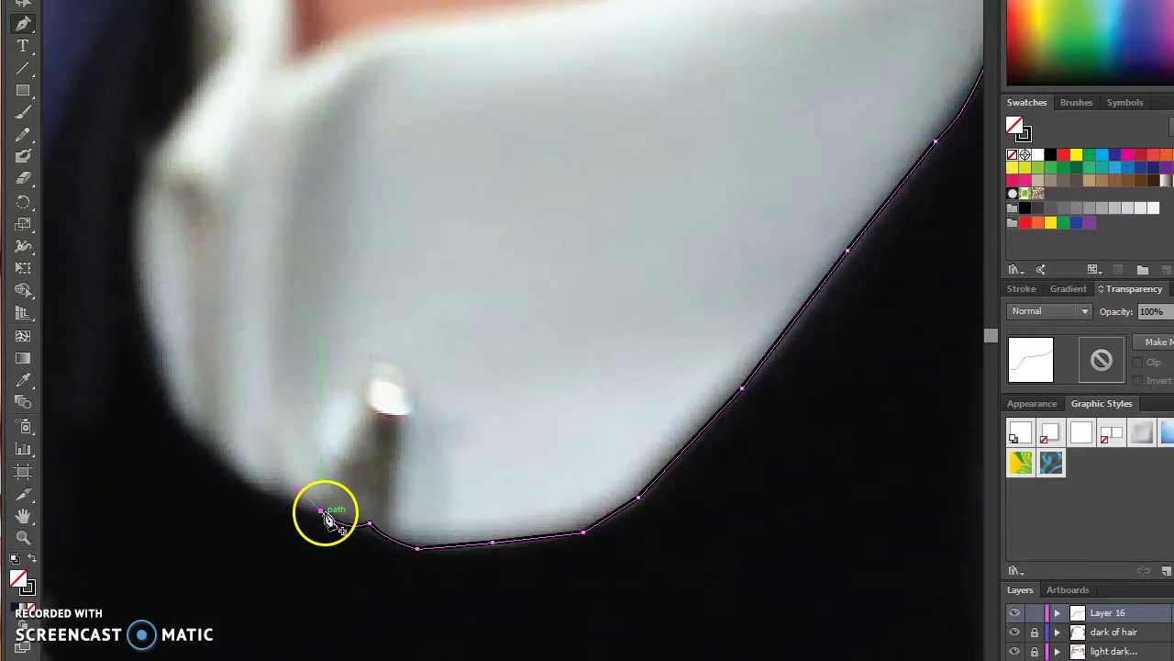
# Curve the outline around the cuff's lower-left bend and up its left side
pyautogui.click(281, 498)
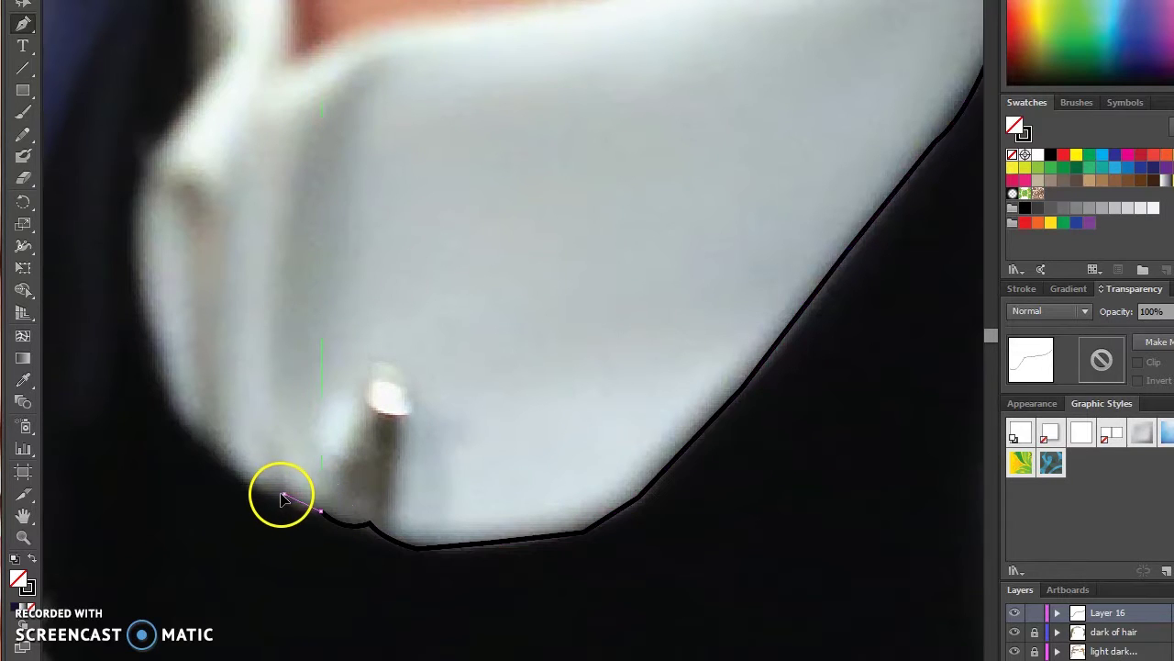
pyautogui.click(283, 492)
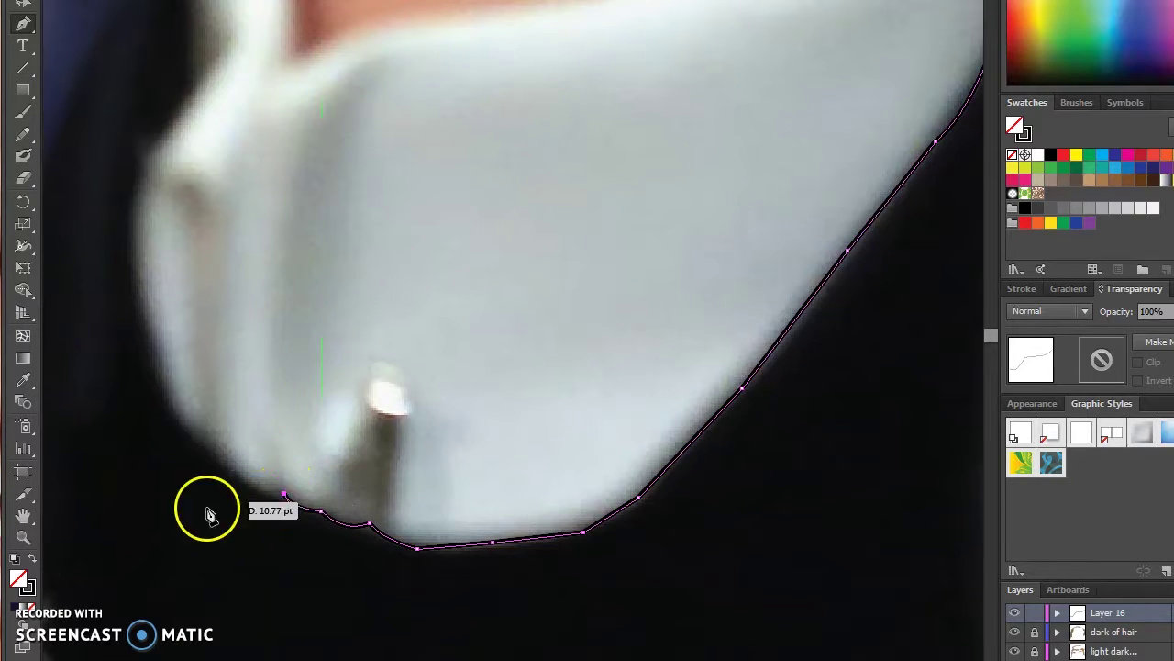
pyautogui.moveTo(218, 453); pyautogui.dragTo(179, 398)
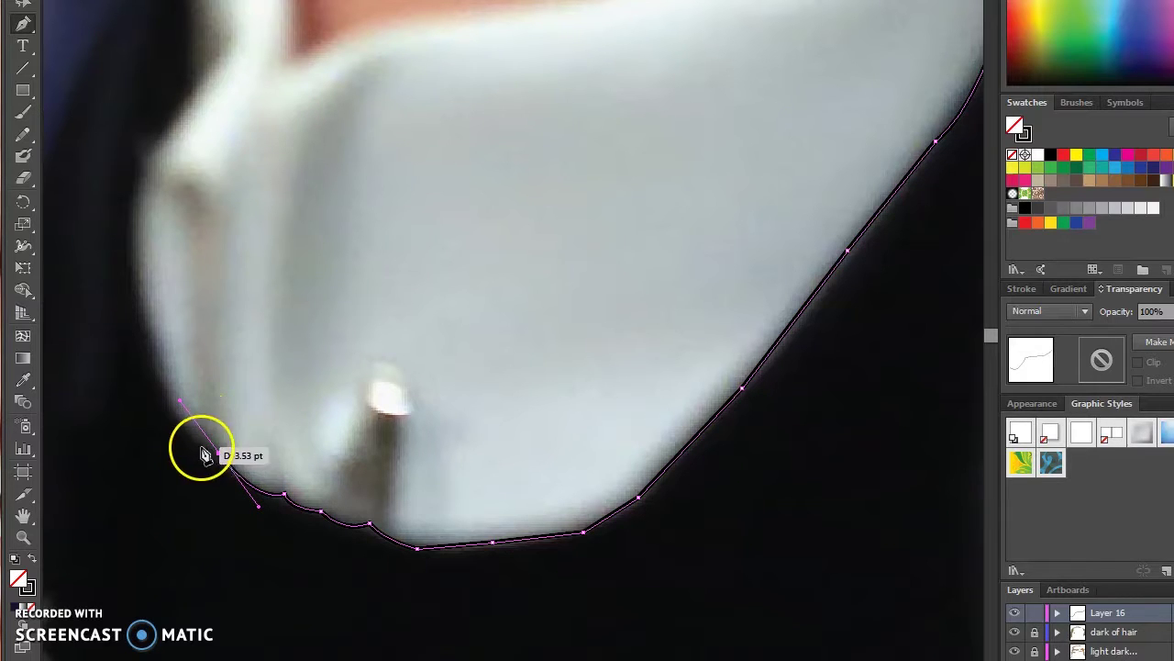
pyautogui.click(220, 454)
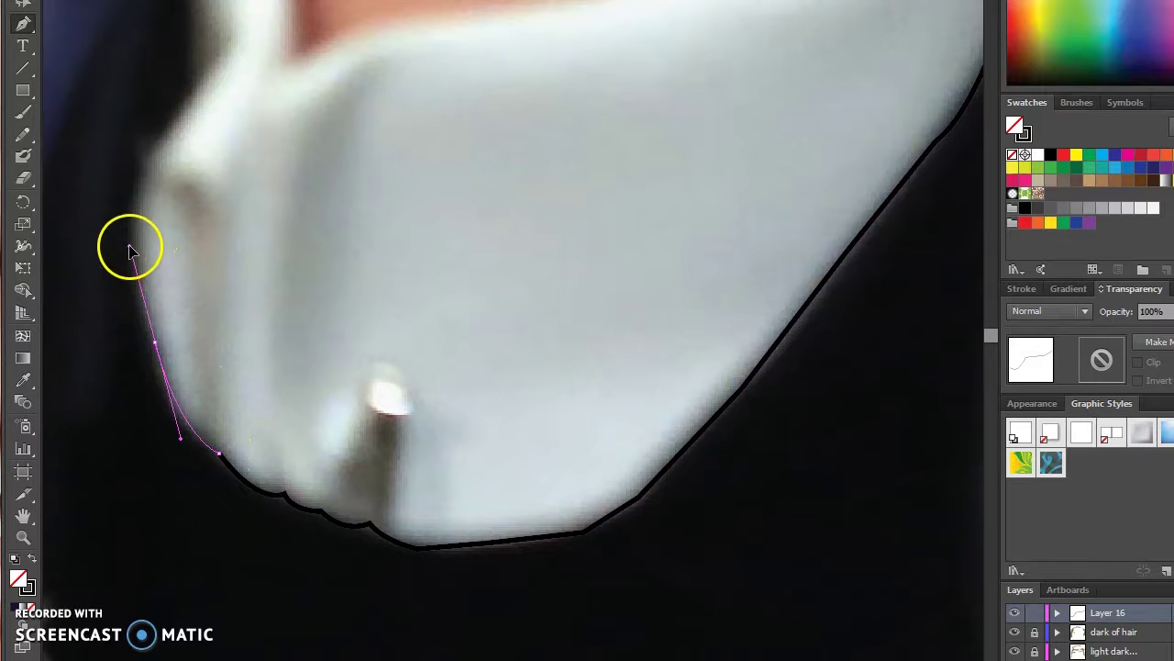
pyautogui.click(154, 343)
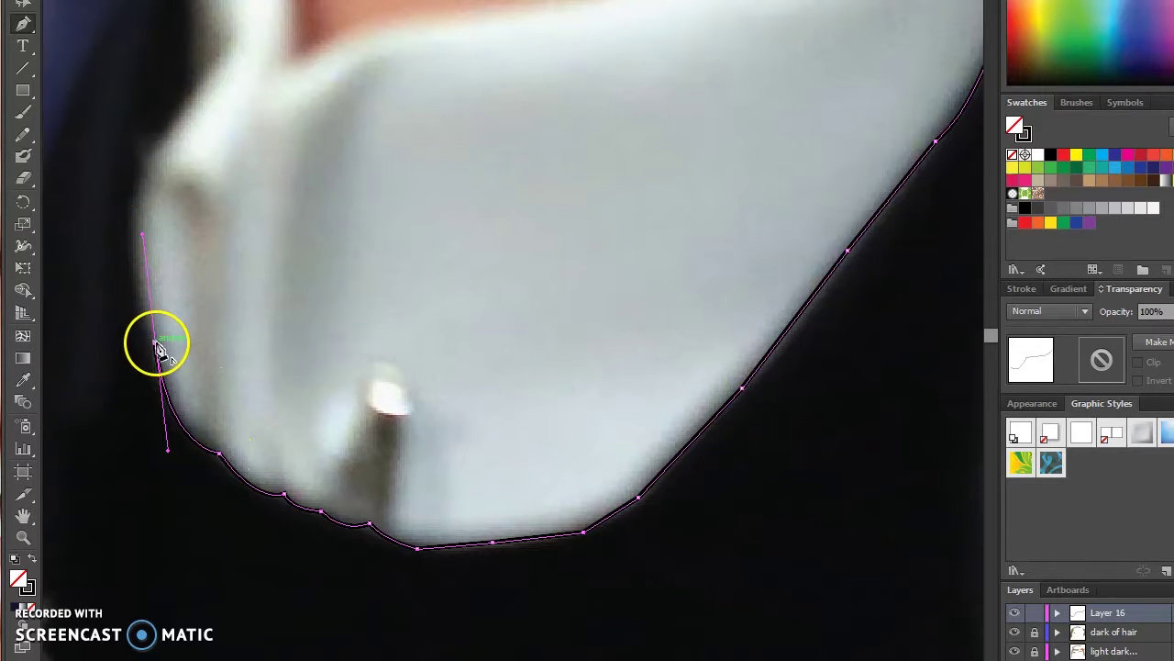
pyautogui.moveTo(141, 175); pyautogui.dragTo(168, 143)
pyautogui.click(143, 175)
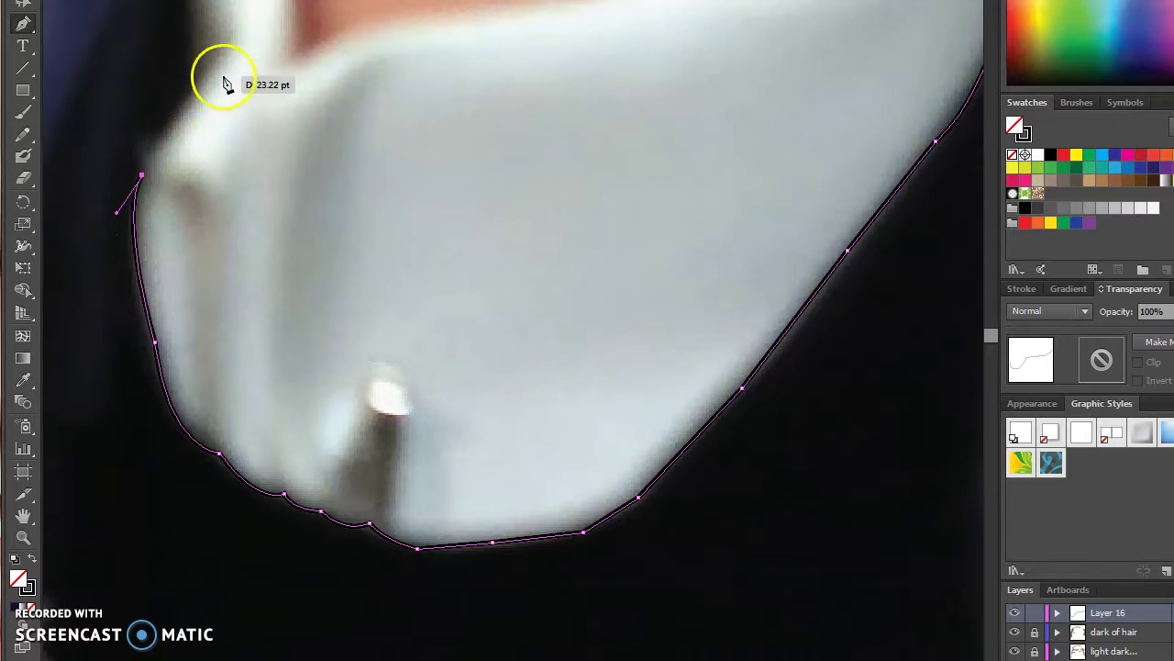
pyautogui.click(194, 62)
pyautogui.scroll(5, 200, 147)
pyautogui.click(186, 207)
pyautogui.moveTo(127, 349); pyautogui.dragTo(83, 555)
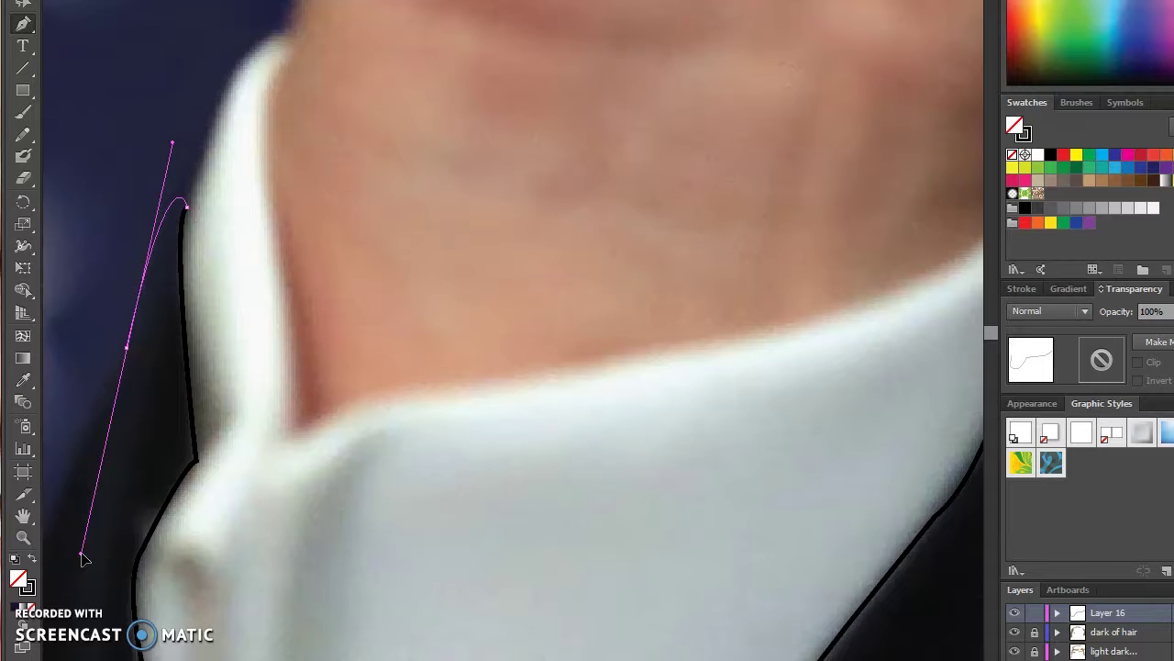
# Curve the outline along the cuff's upper left and jacket edge, closing the sleeve patch
pyautogui.moveTo(82, 556); pyautogui.dragTo(299, 451)
pyautogui.scroll(-5, 244, 453)
pyautogui.hscroll(-5, 297, 472)
pyautogui.hscroll(-2, 297, 458)
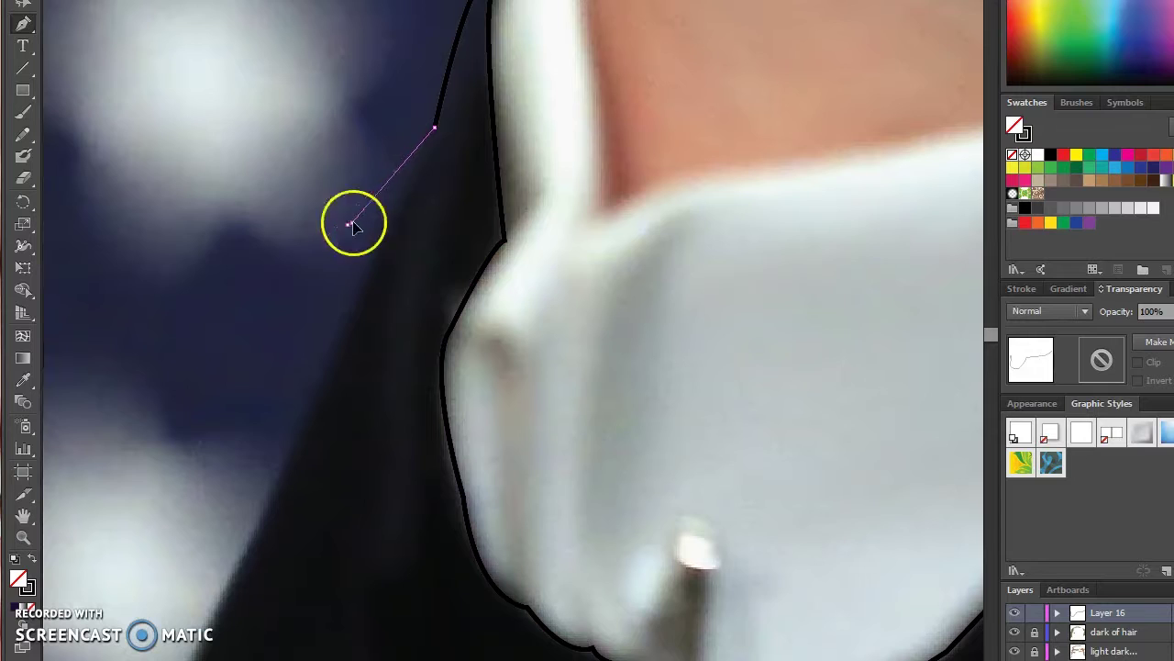
pyautogui.moveTo(298, 452); pyautogui.dragTo(272, 525)
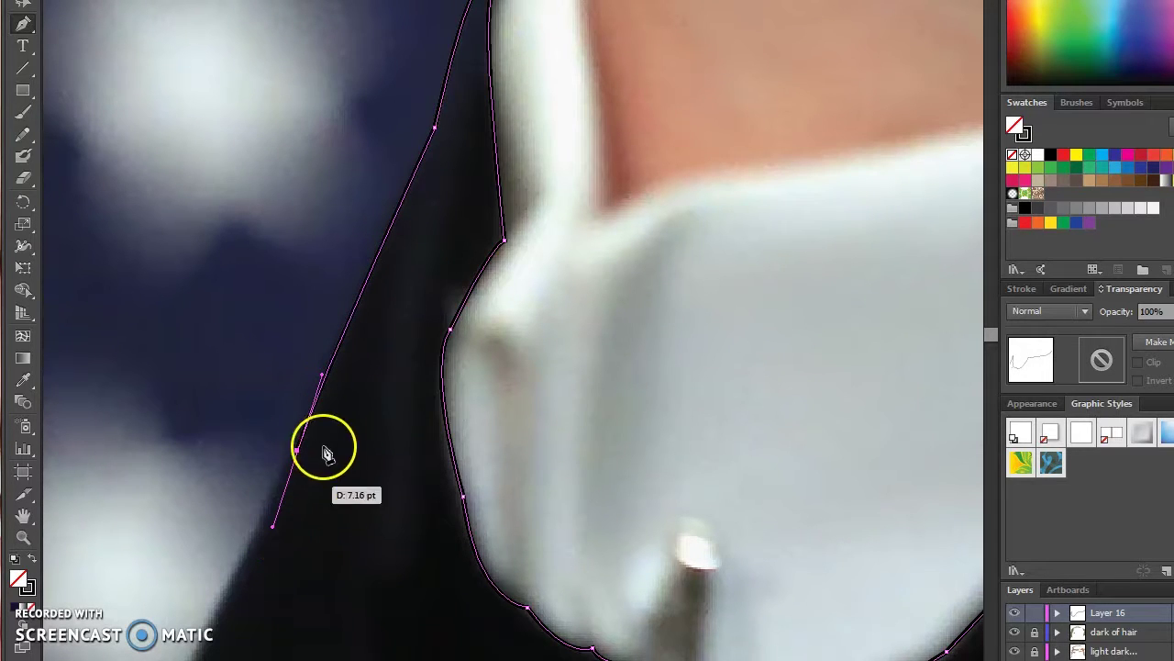
pyautogui.scroll(-5, 471, 490)
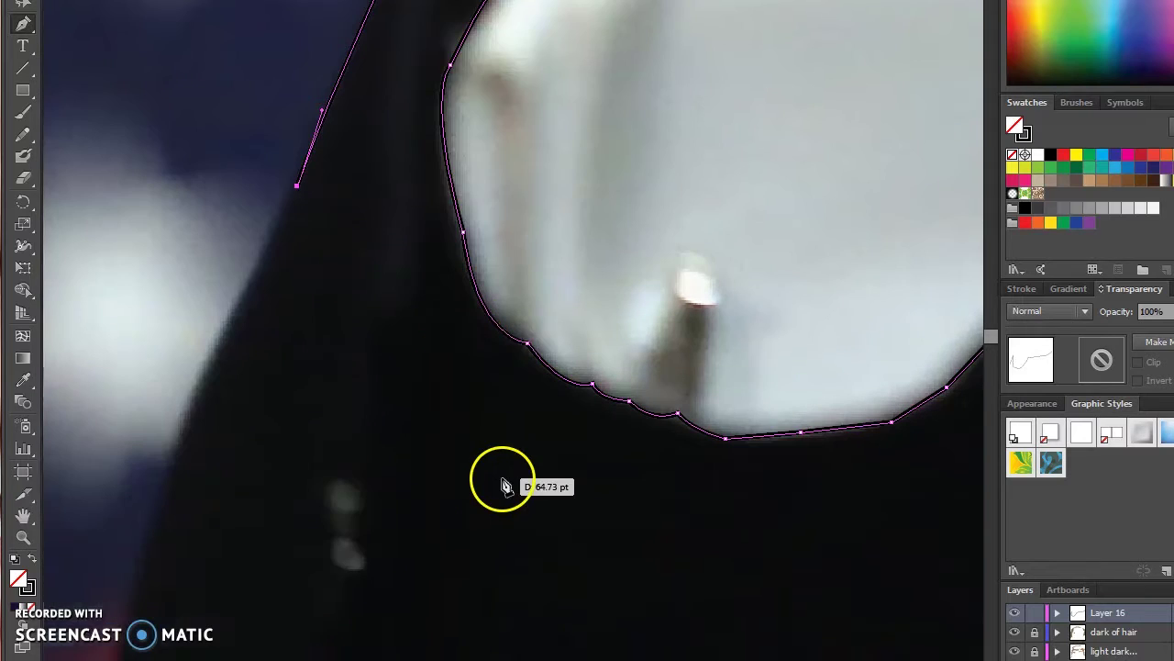
pyautogui.hscroll(-5, 524, 480)
pyautogui.hscroll(-2, 526, 480)
pyautogui.moveTo(474, 380); pyautogui.dragTo(452, 463)
pyautogui.moveTo(475, 405); pyautogui.dragTo(475, 415)
# Start a new outline down the jacket's outer left edge to the artboard bottom
pyautogui.click(476, 415)
pyautogui.scroll(-5, 468, 477)
pyautogui.moveTo(414, 356); pyautogui.dragTo(412, 388)
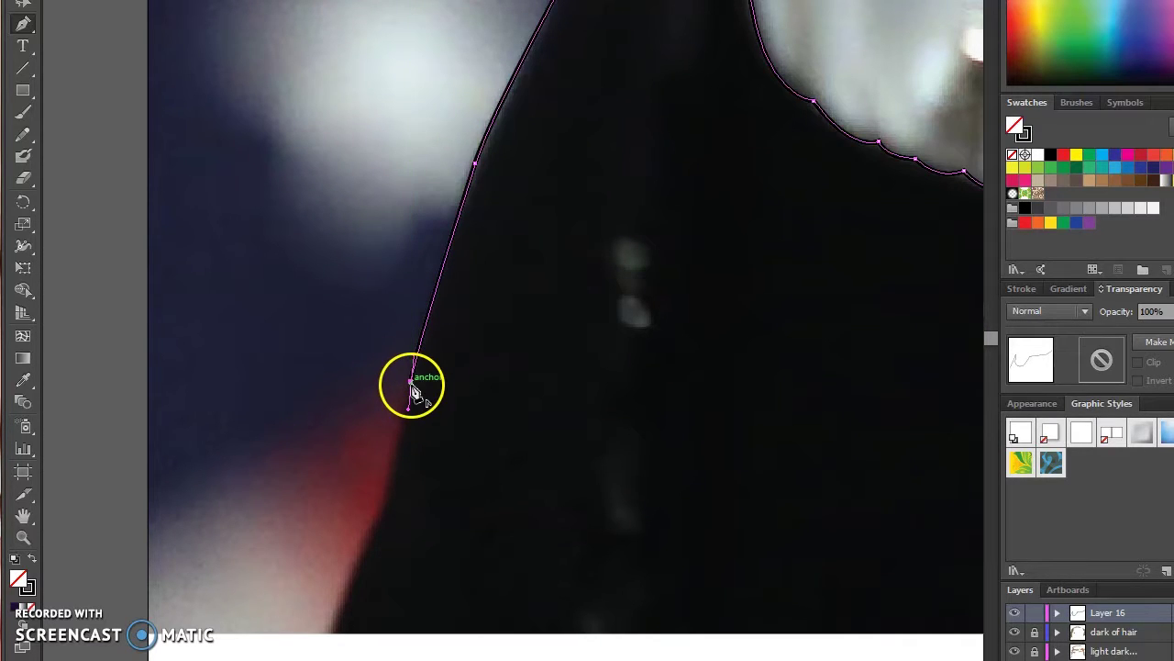
pyautogui.moveTo(383, 496)
pyautogui.mouseDown()
pyautogui.moveTo(385, 514)
pyautogui.moveTo(386, 492)
pyautogui.mouseUp()
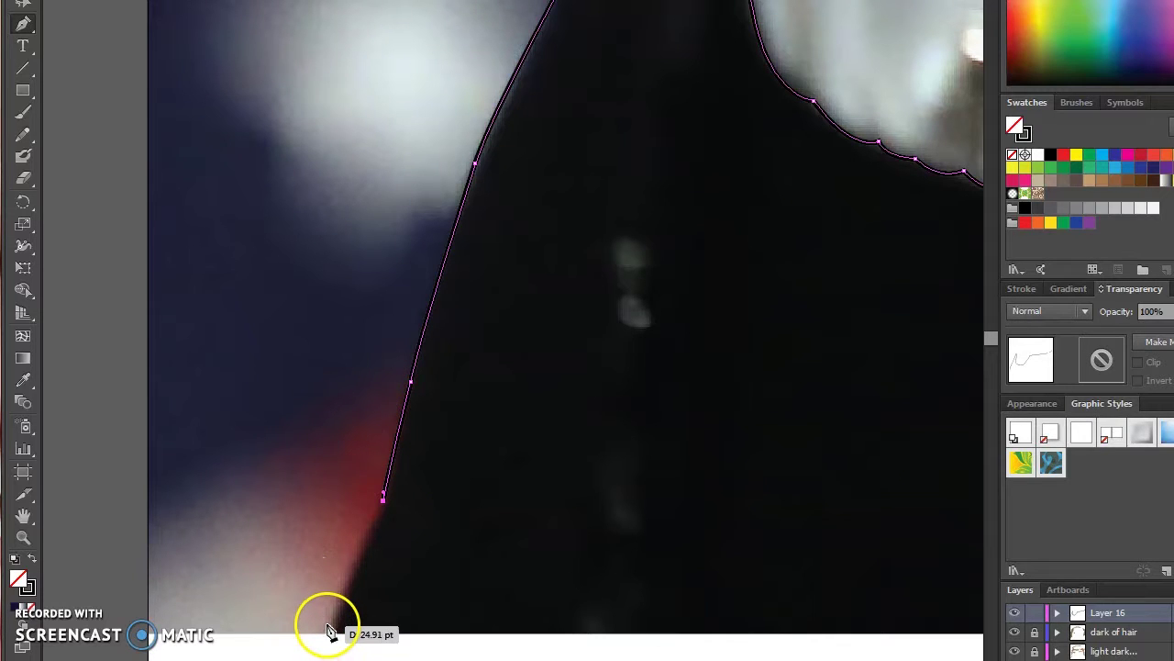
pyautogui.scroll(-3, 328, 629)
pyautogui.scroll(5, 695, 642)
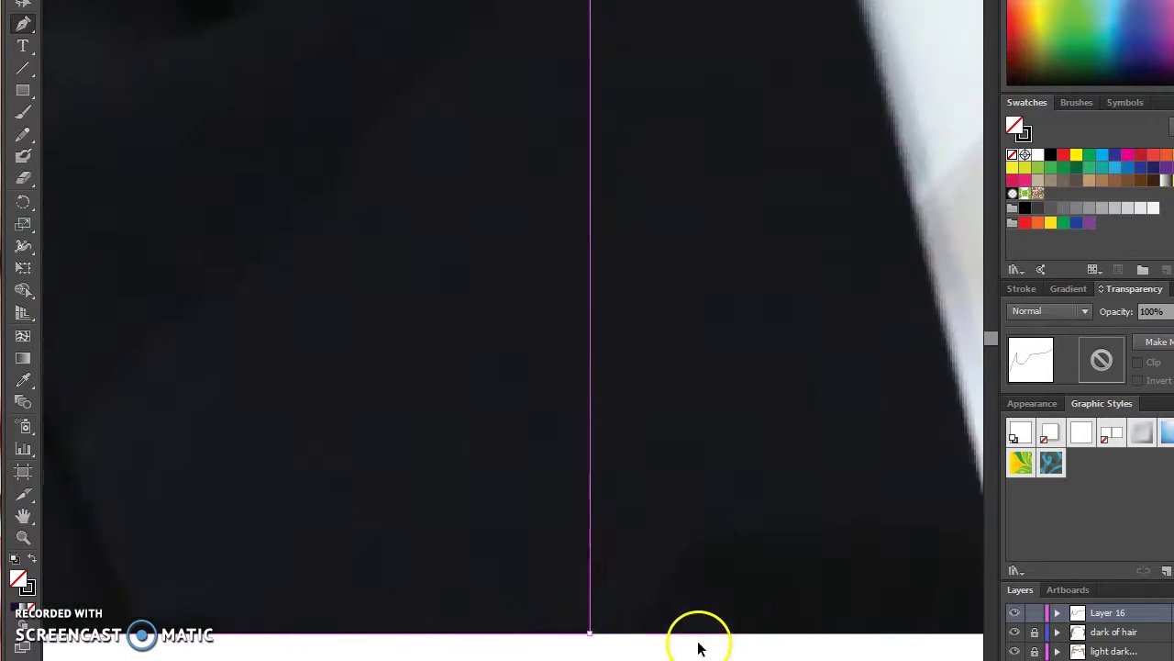
pyautogui.scroll(-4, 710, 566)
# Close the jacket outline along the collar and neck edge with the Pen tool
pyautogui.scroll(4, 211, 108)
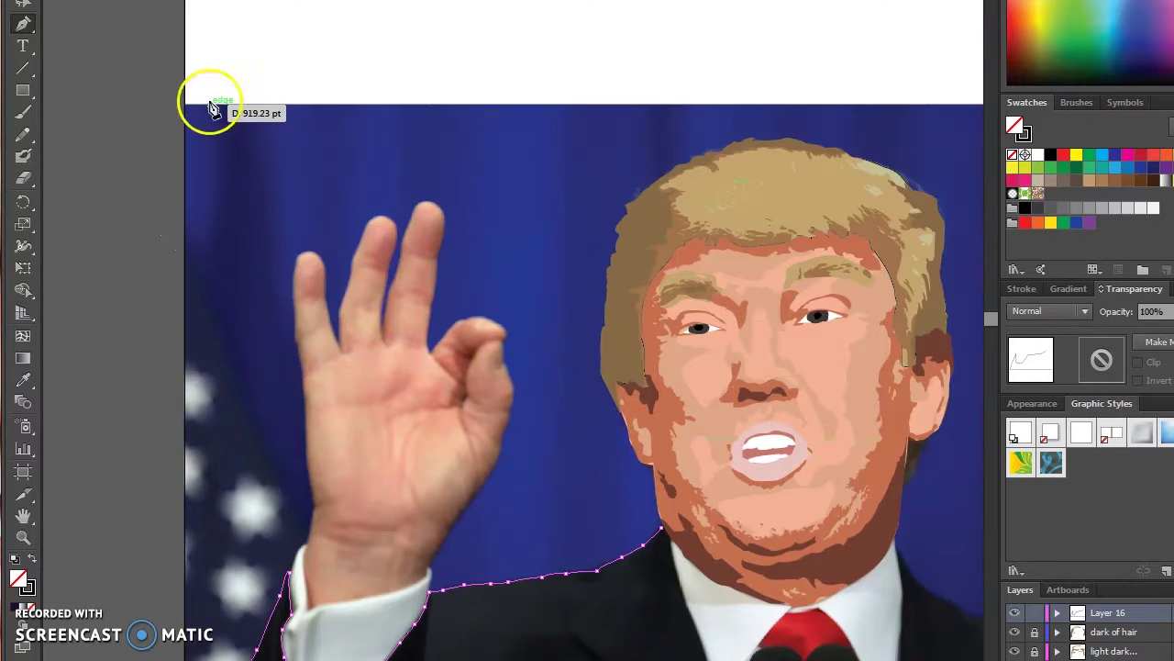
pyautogui.scroll(5, 487, 424)
pyautogui.scroll(-3, 383, 70)
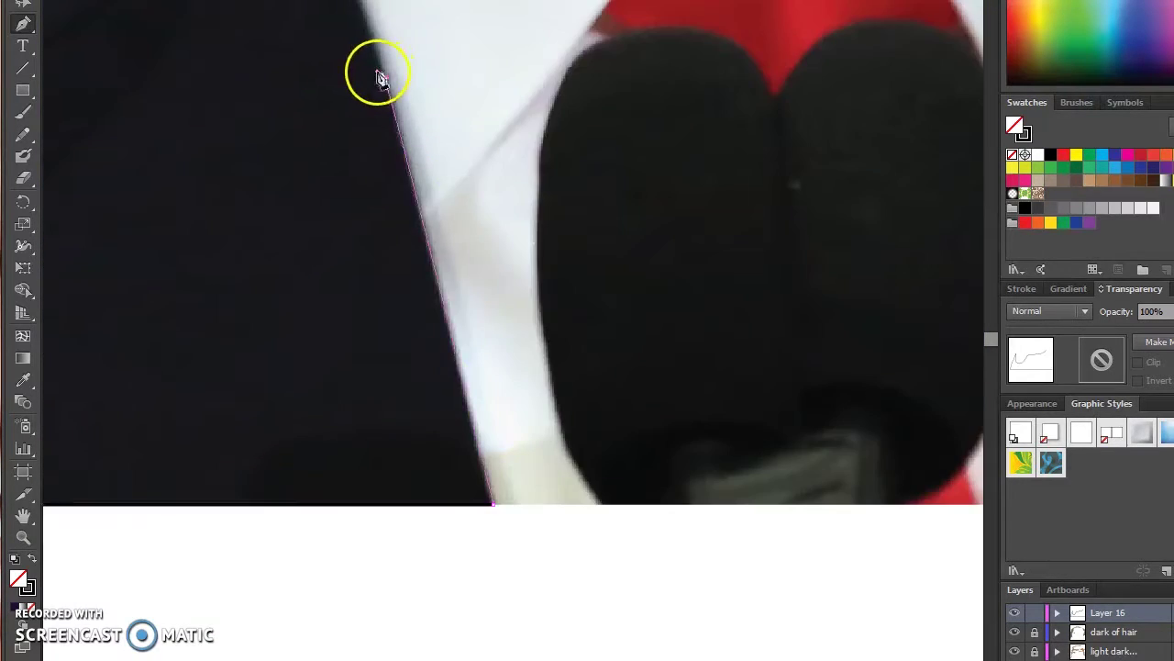
pyautogui.scroll(4, 407, 373)
pyautogui.click(434, 391)
pyautogui.moveTo(381, 124); pyautogui.dragTo(409, 89)
pyautogui.click(380, 124)
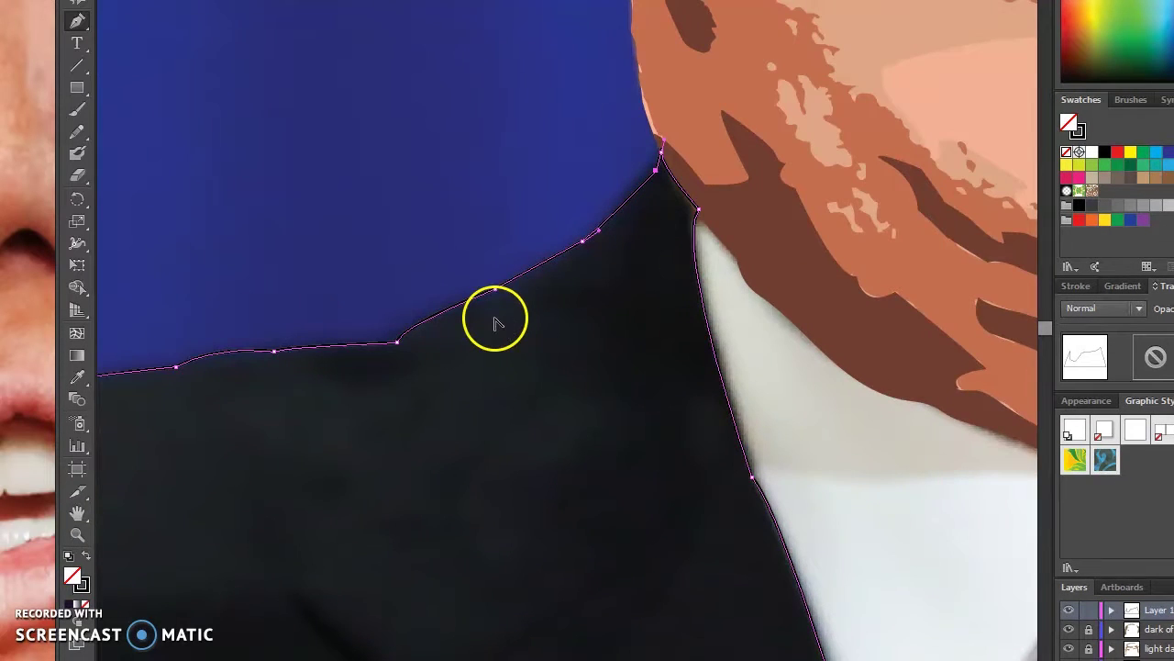
# Reselect the closed jacket outline and fill it with solid white
pyautogui.scroll(-4, 495, 323)
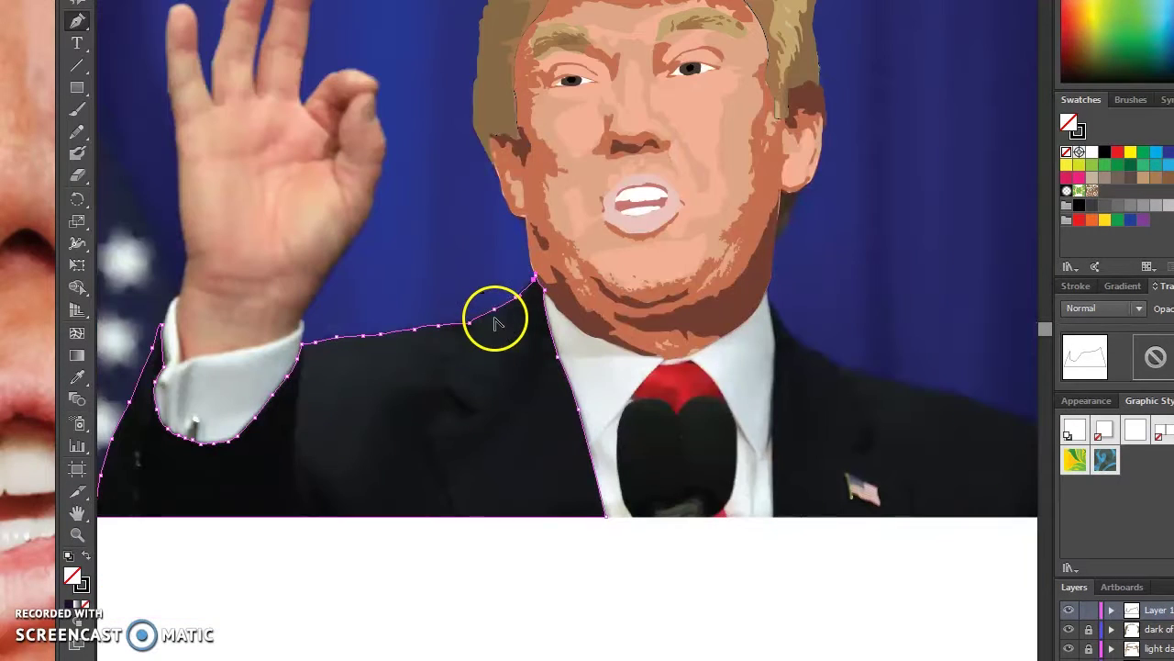
pyautogui.scroll(-3, 499, 328)
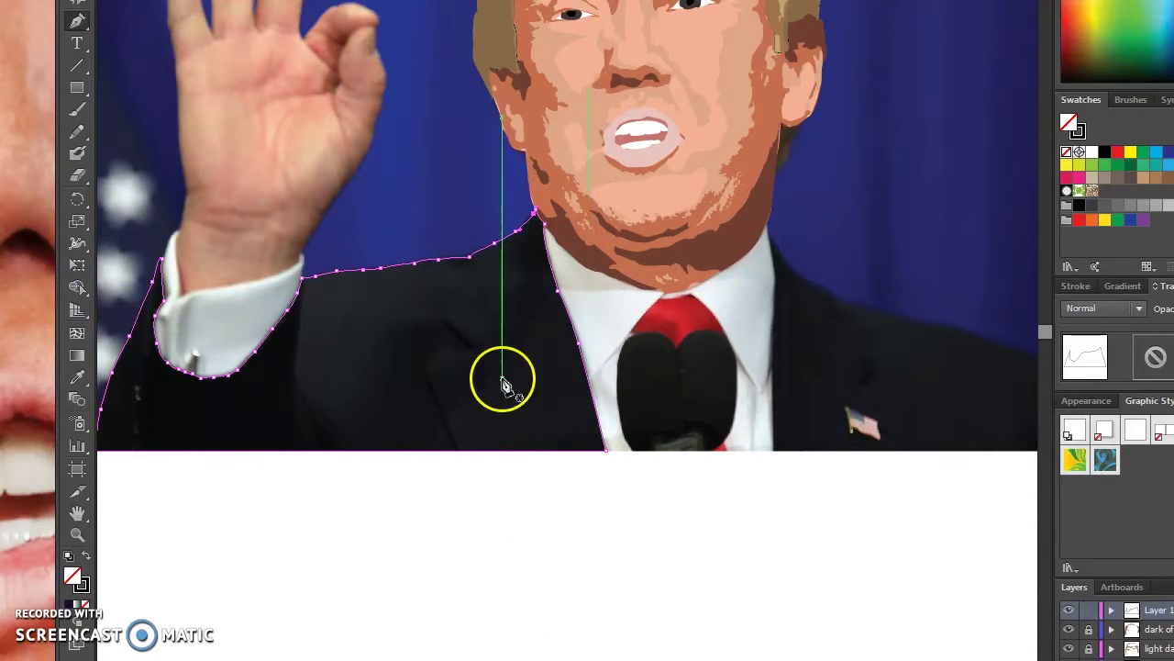
pyautogui.scroll(-1, 504, 441)
pyautogui.scroll(3, 501, 441)
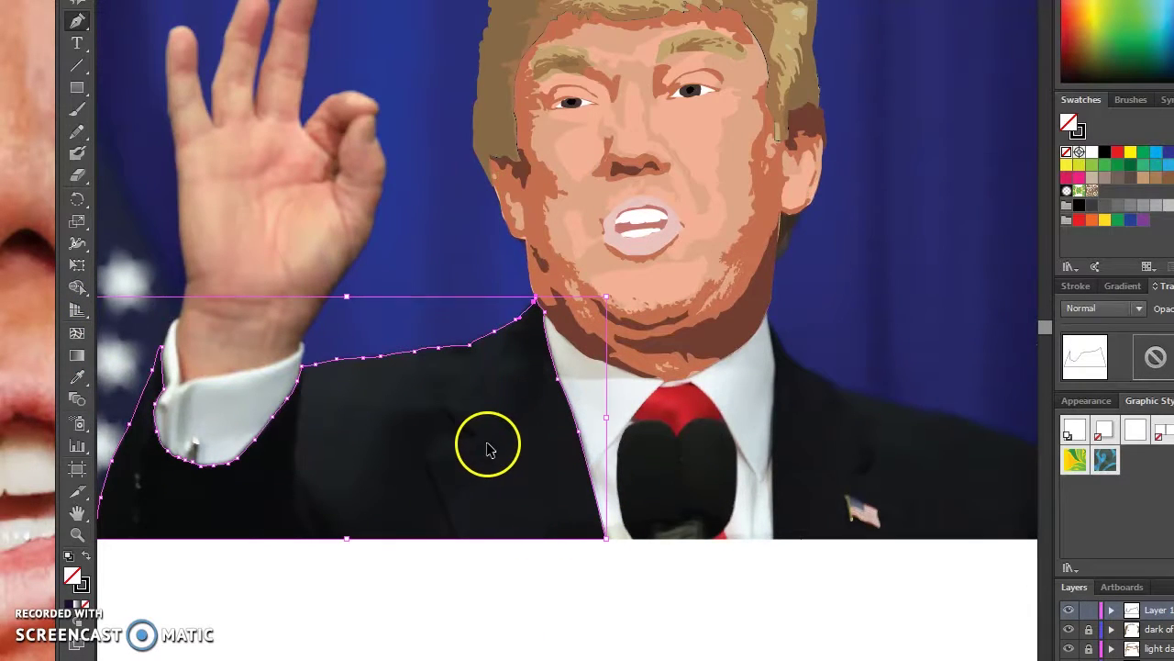
pyautogui.hscroll(3, 498, 445)
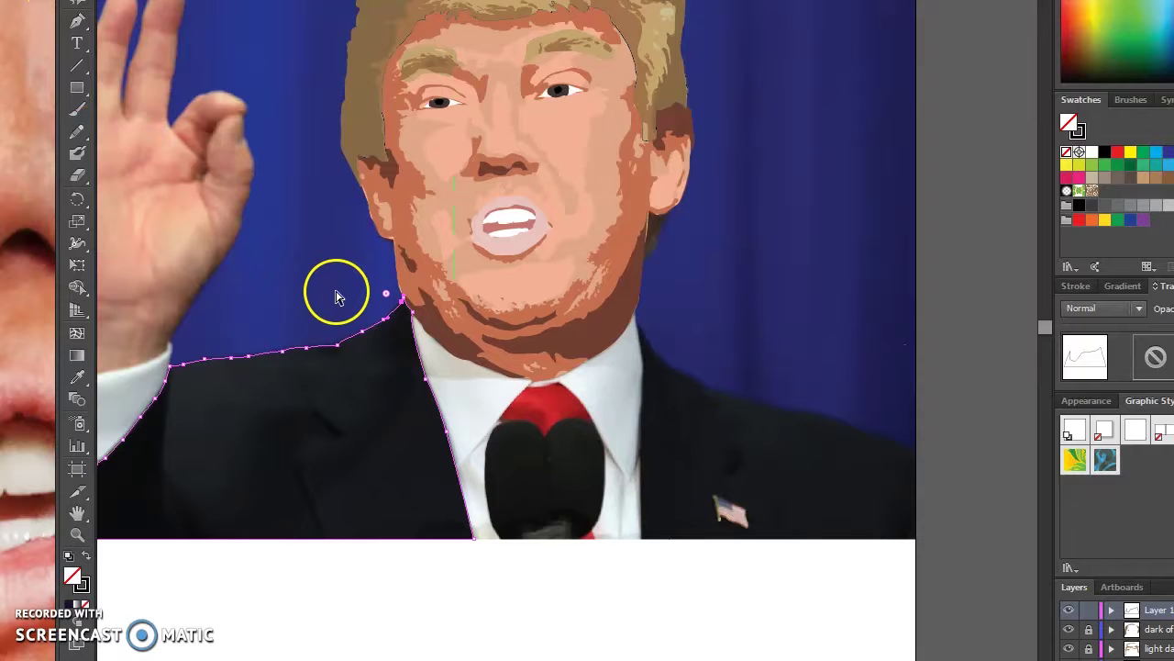
pyautogui.click(834, 292)
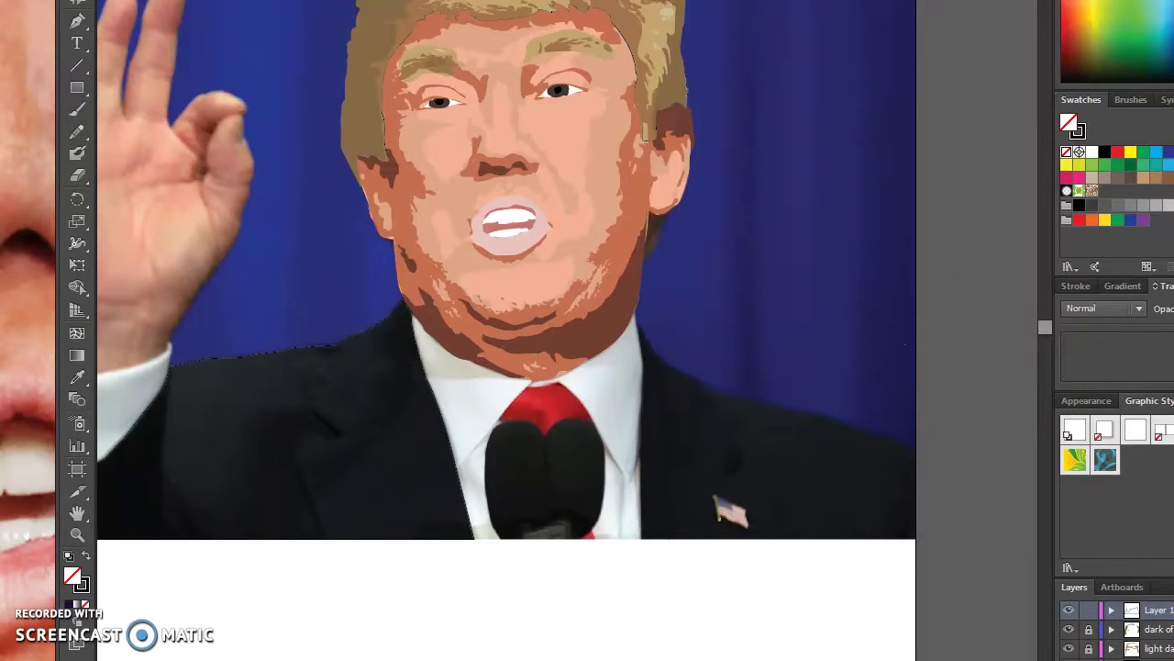
pyautogui.hotkey('ctrl', 'z')
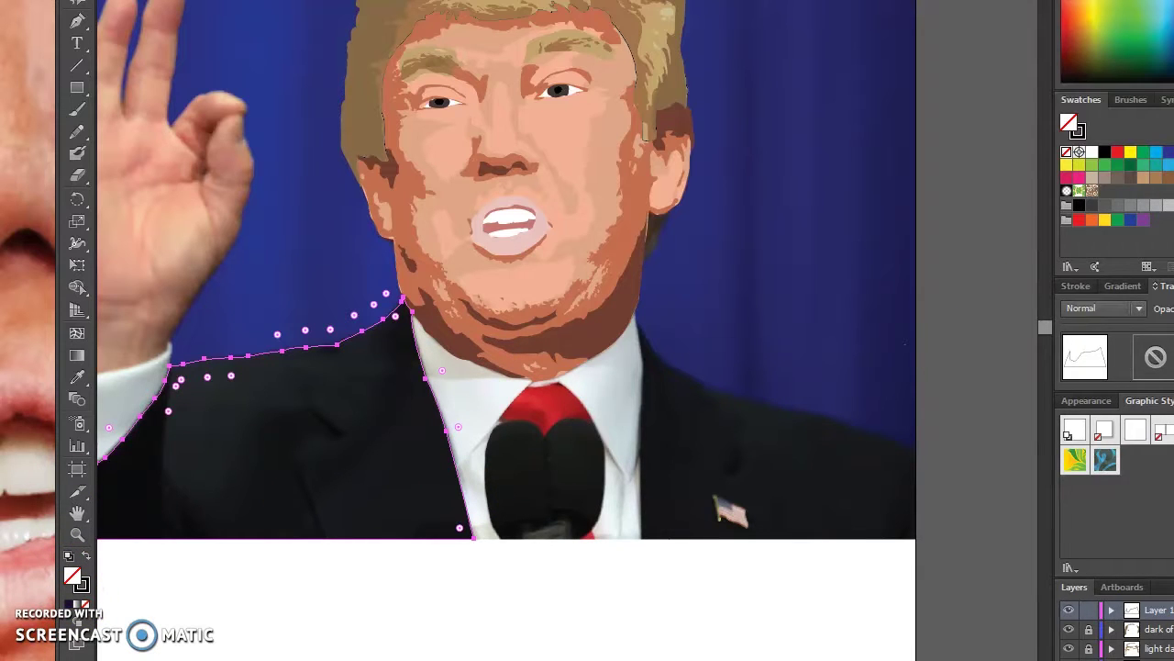
pyautogui.click(1091, 152)
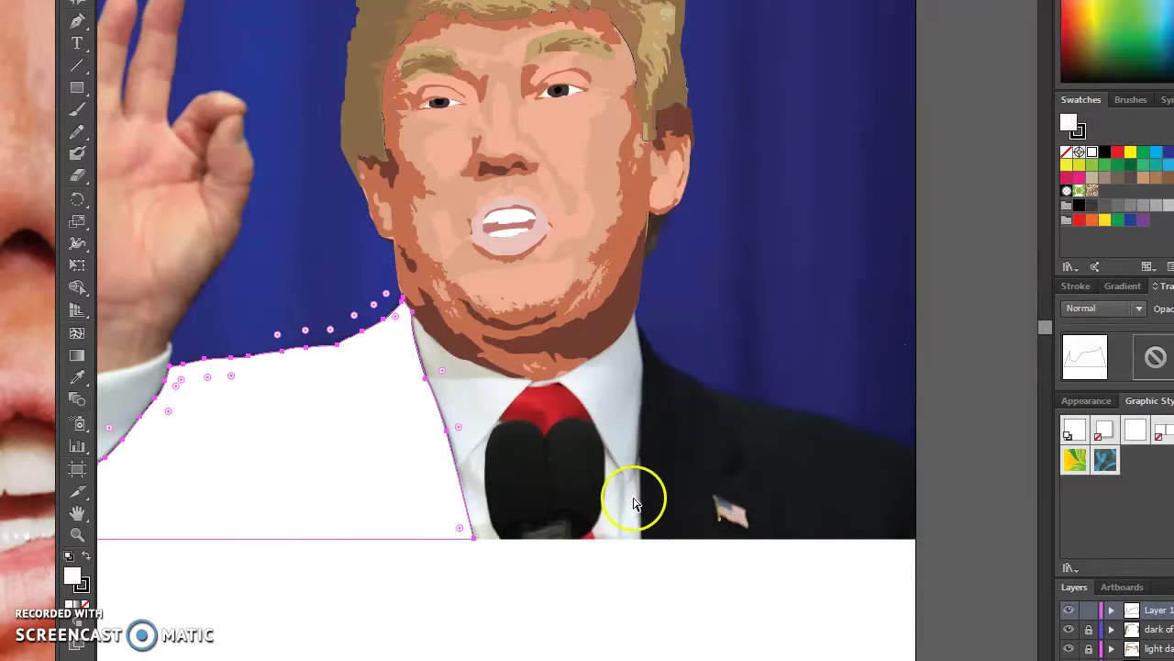
pyautogui.click(789, 312)
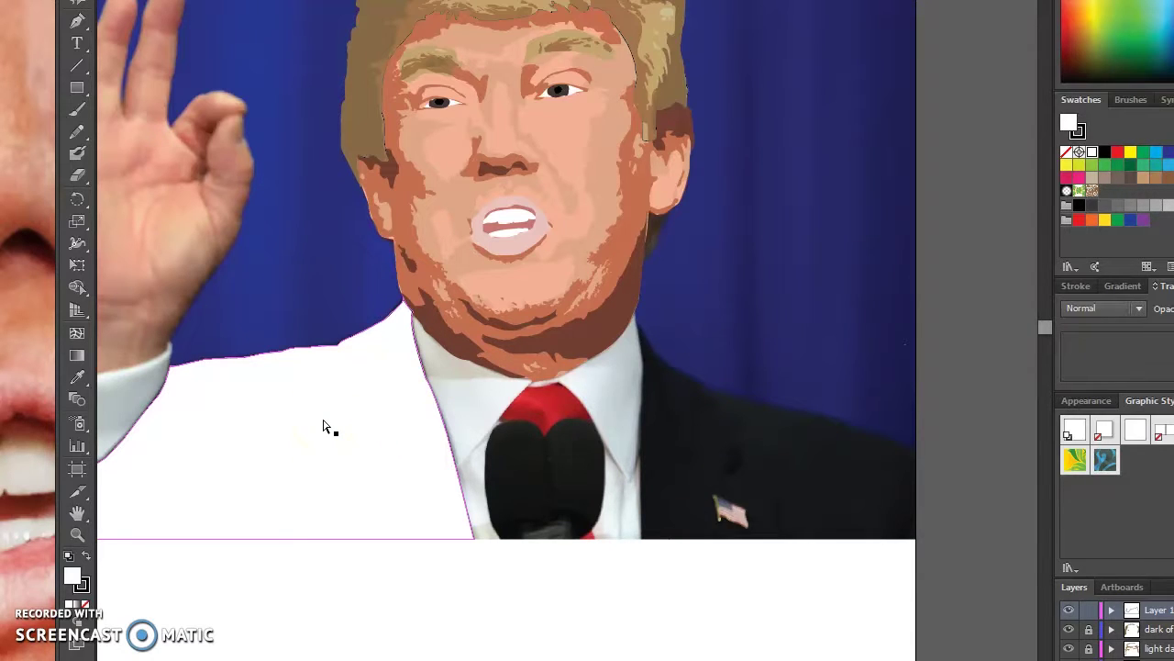
# Clear the selection and zoom out to see the whole artwork
pyautogui.click(396, 405)
pyautogui.click(635, 379)
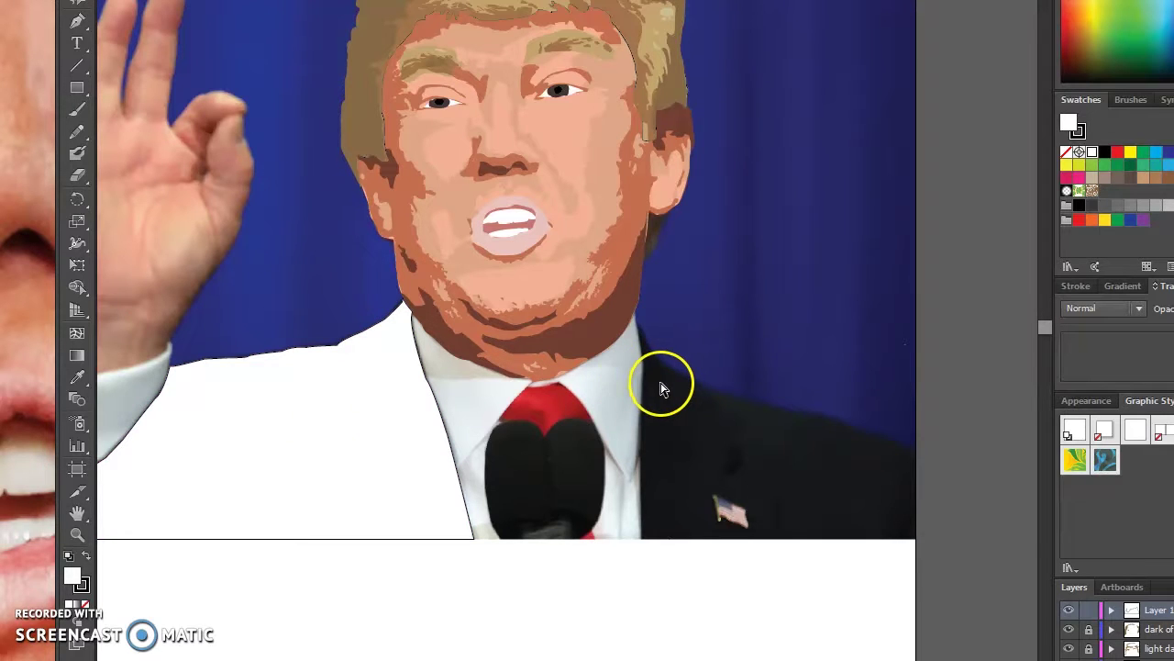
pyautogui.hscroll(4, 610, 395)
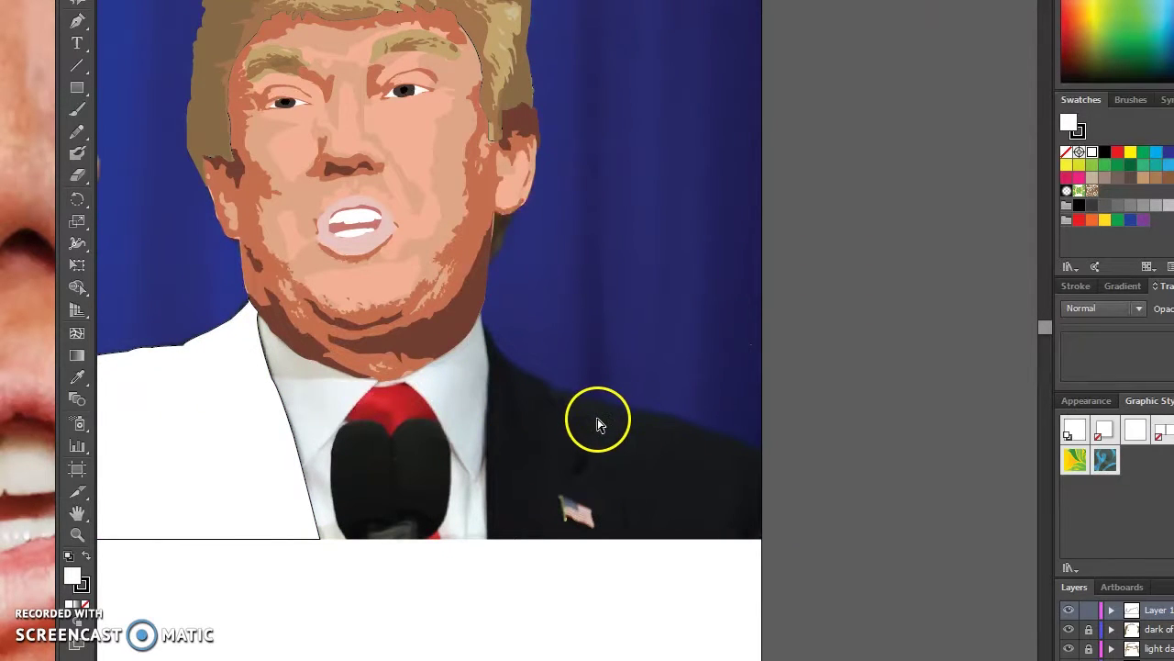
pyautogui.click(77, 21)
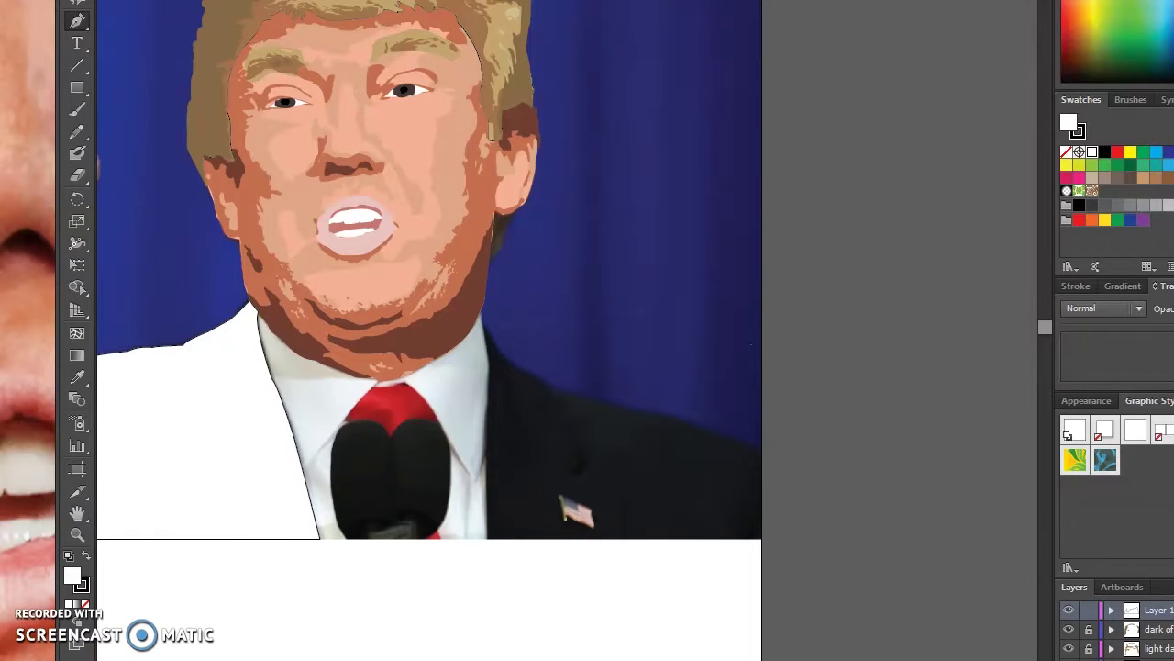
pyautogui.hotkey('ctrl', '-')
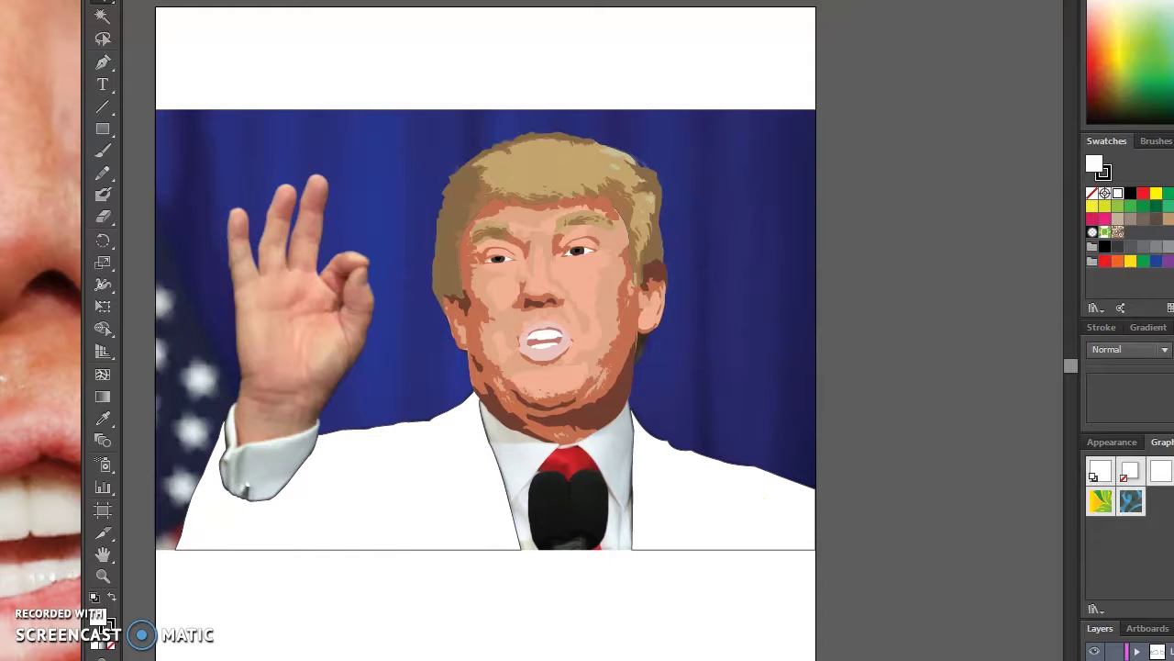
pyautogui.hotkey('alt', 'Tab')
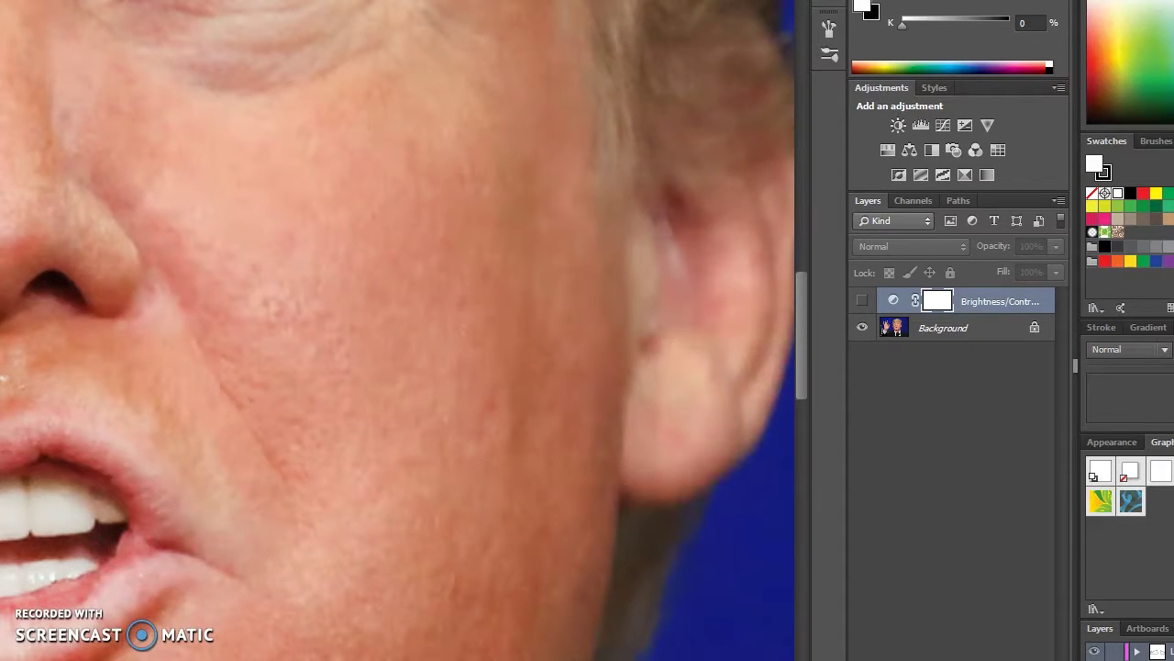
# Rename the white jacket layer in Illustrator to 'overshirt base'
pyautogui.hotkey('alt', 'Tab')
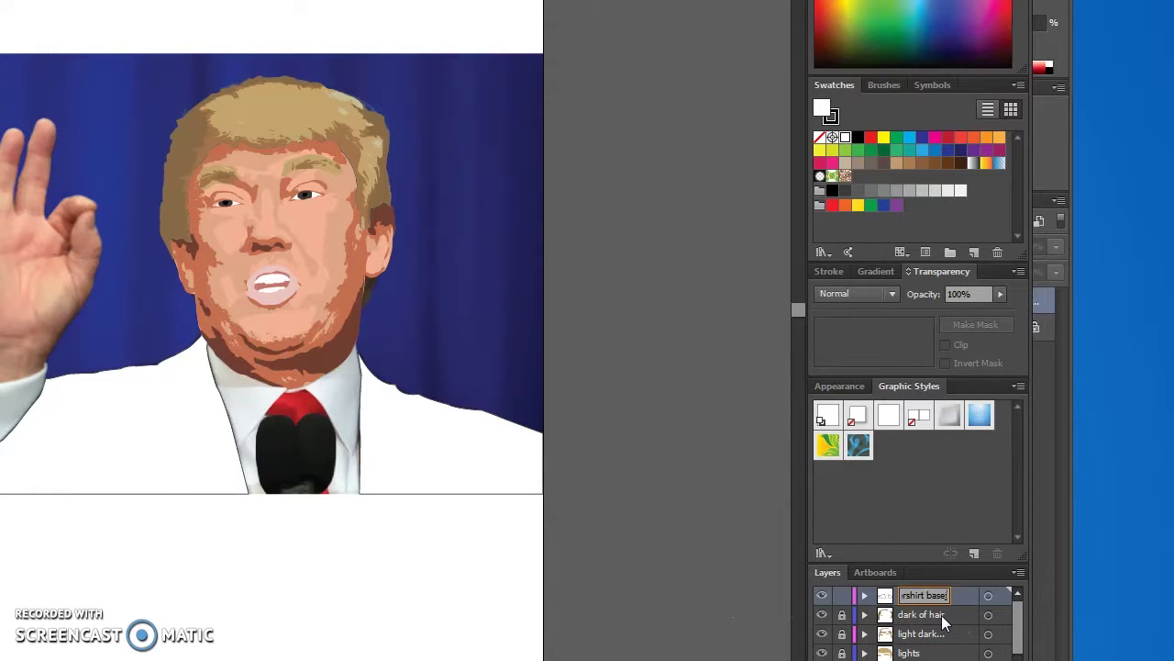
pyautogui.click(1148, 464)
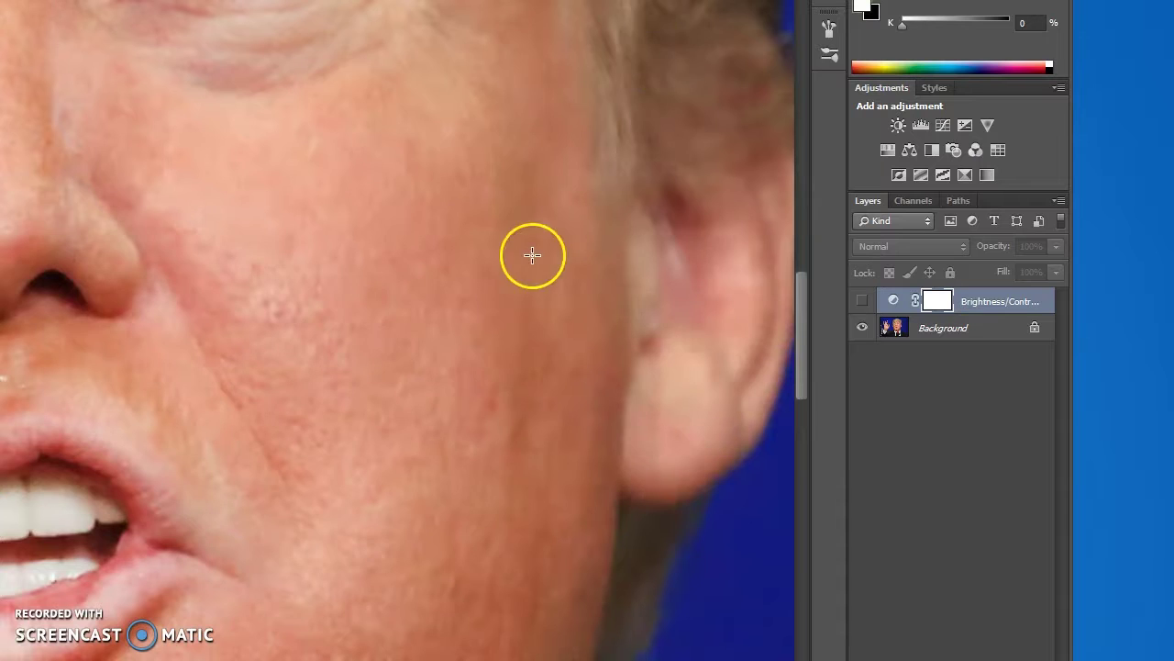
pyautogui.scroll(-6, 501, 312)
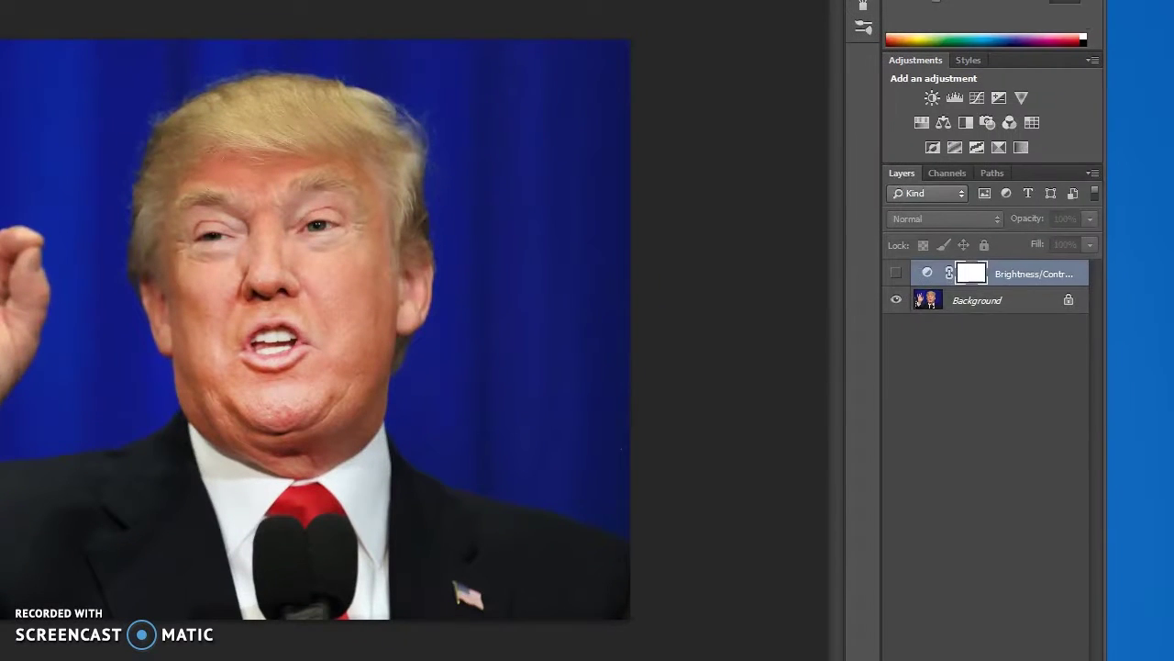
# Show the Brightness/Contrast adjustment layer with brightness 100 and contrast 100
pyautogui.doubleClick(929, 274)
pyautogui.moveTo(1083, 10); pyautogui.dragTo(637, 161)
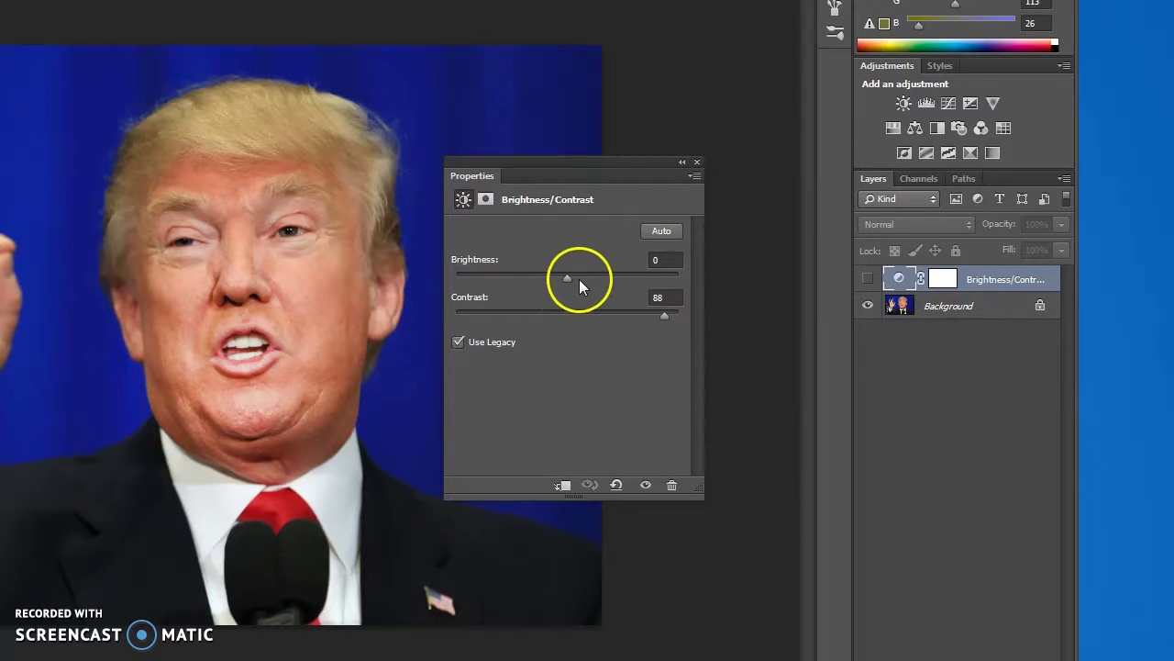
pyautogui.click(867, 278)
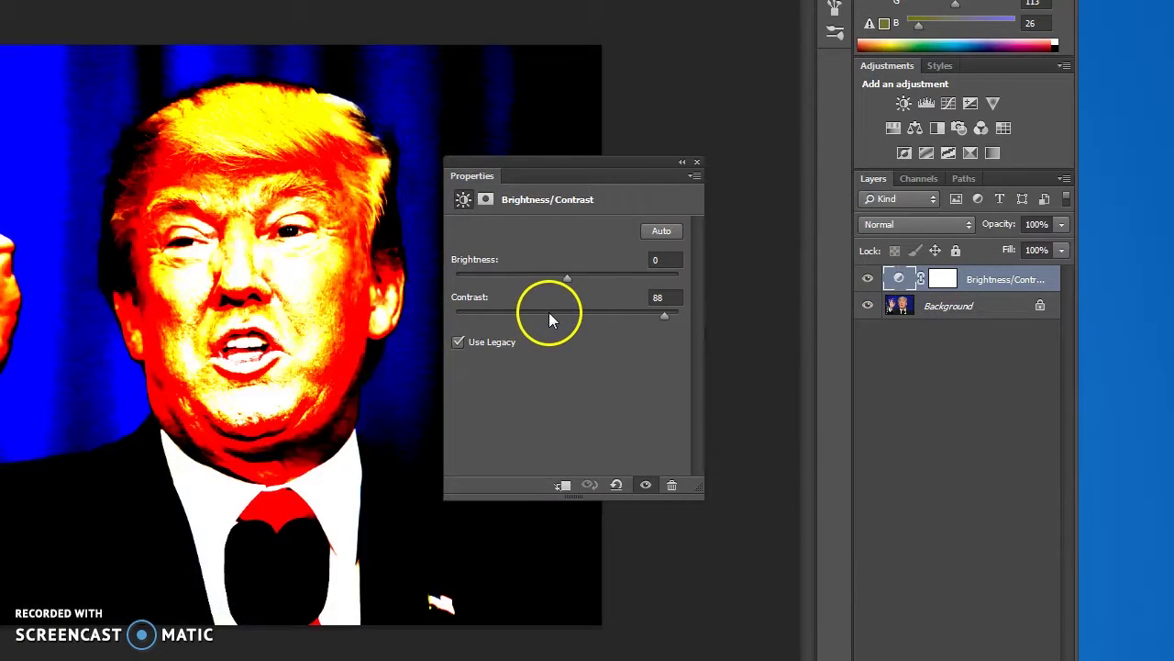
pyautogui.moveTo(567, 275); pyautogui.dragTo(680, 277)
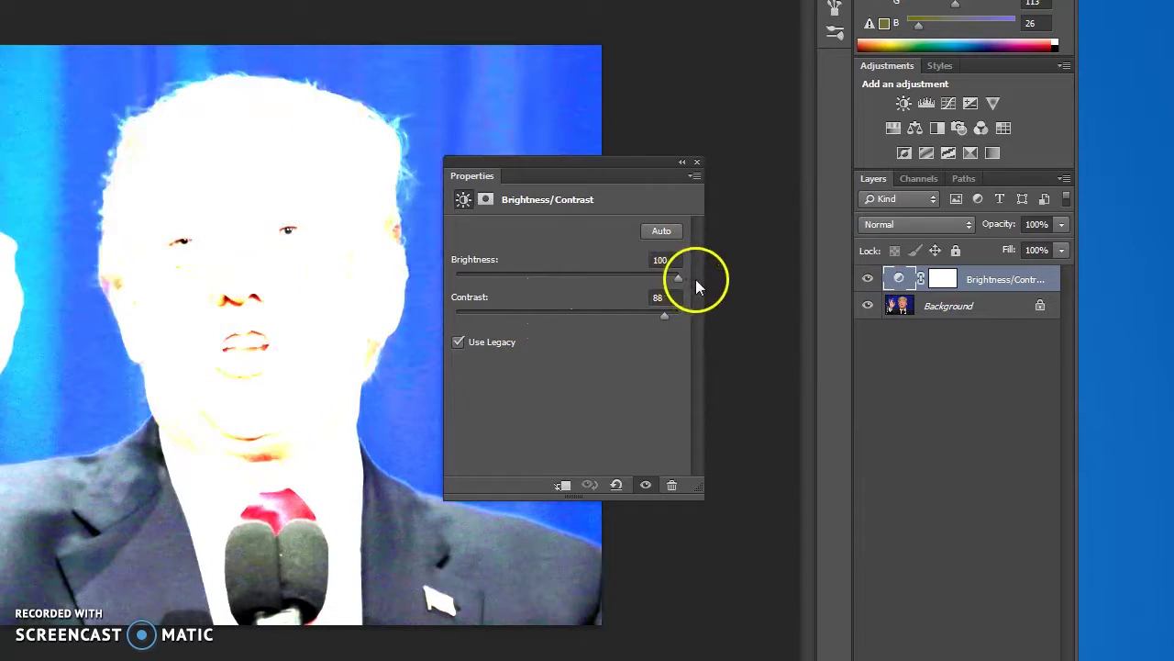
pyautogui.moveTo(666, 317); pyautogui.dragTo(700, 314)
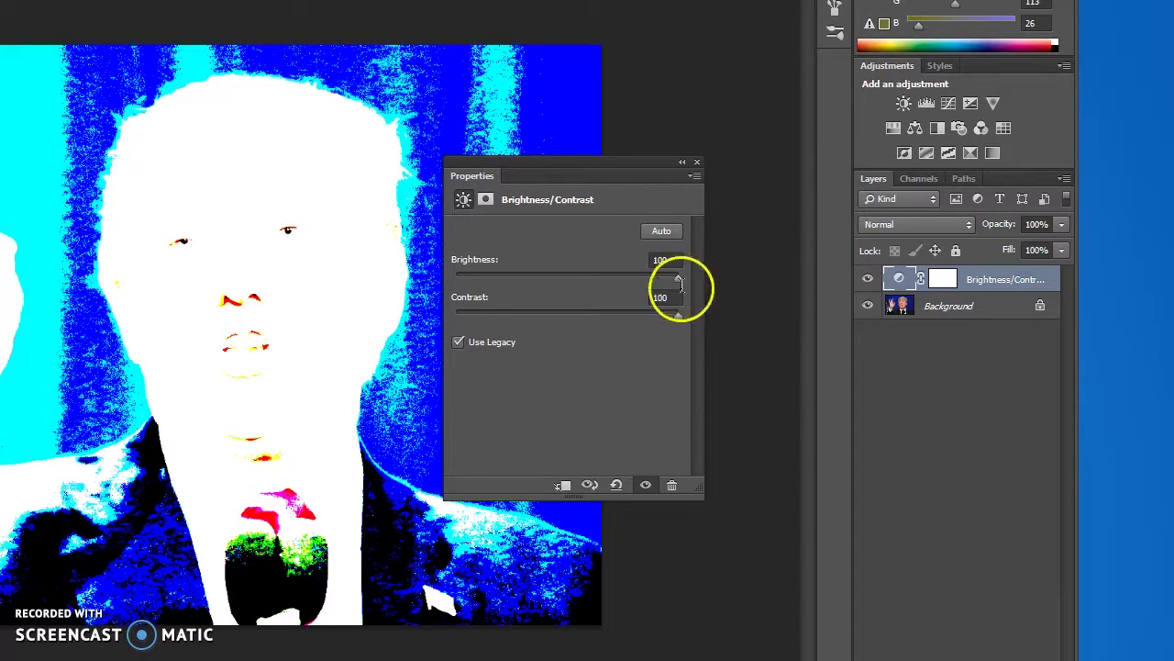
pyautogui.moveTo(678, 277); pyautogui.dragTo(687, 320)
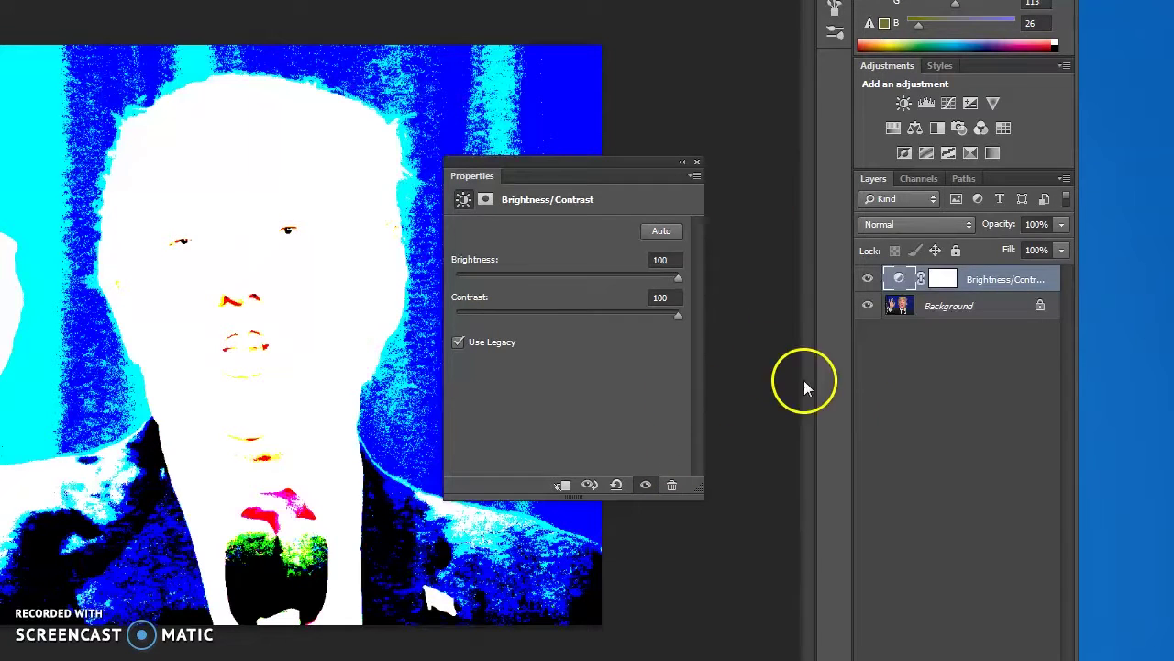
pyautogui.click(912, 404)
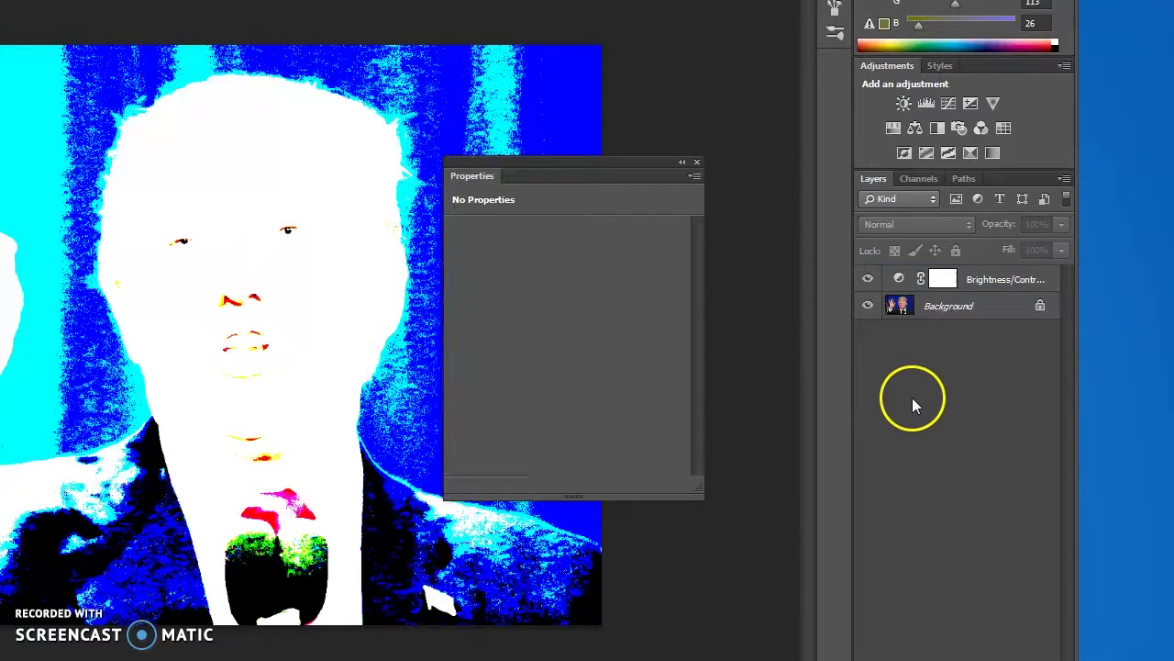
pyautogui.click(697, 163)
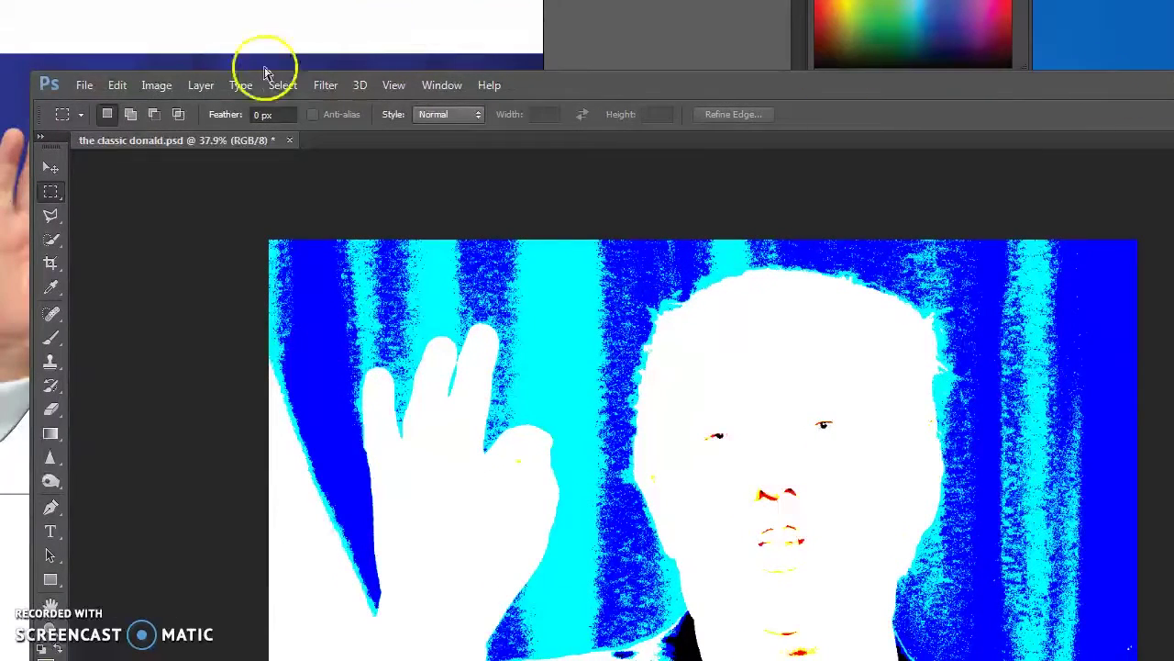
# Save the Photoshop photo, accept the linked-image update in Illustrator, and target the overshirt layer
pyautogui.click(87, 88)
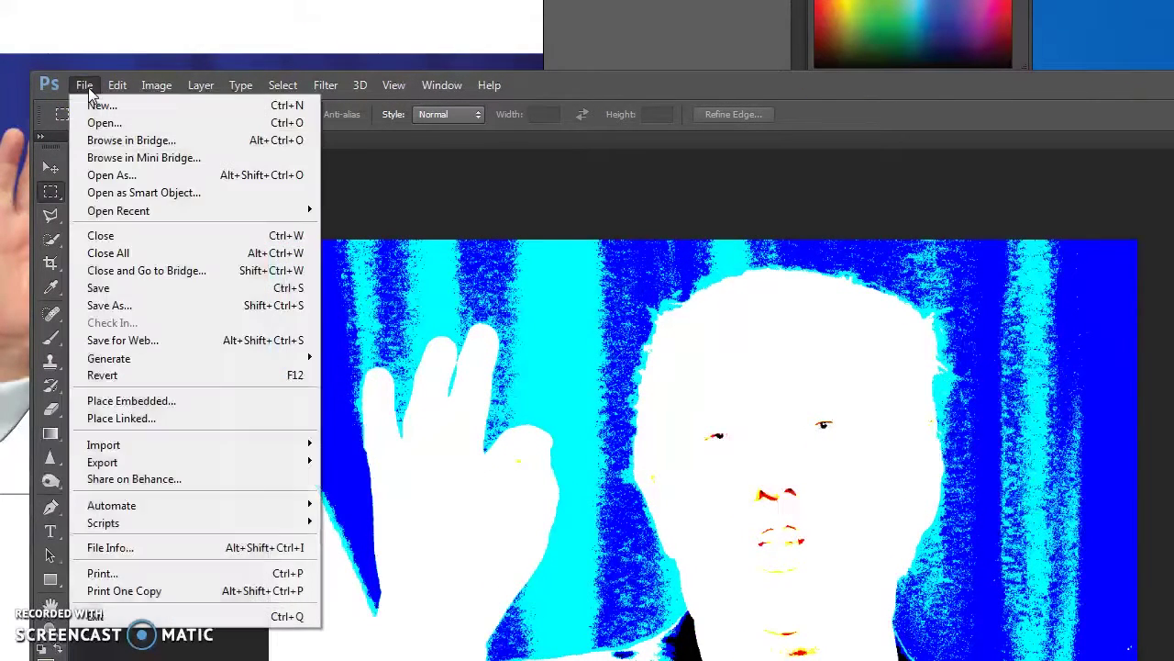
pyautogui.click(125, 292)
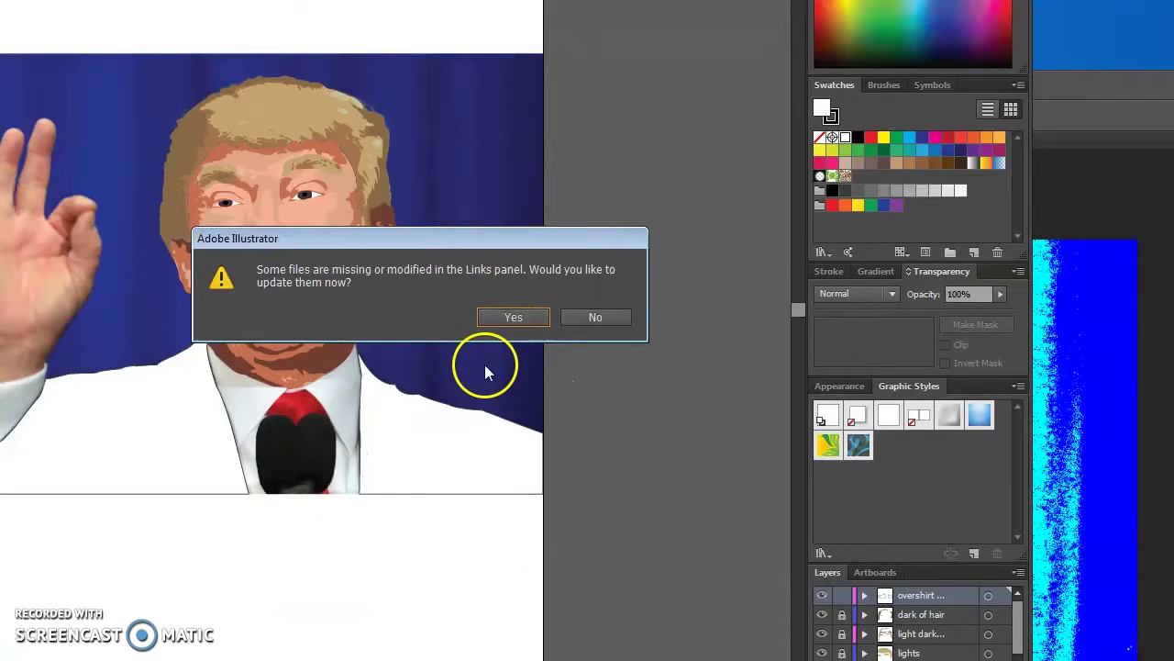
pyautogui.click(514, 315)
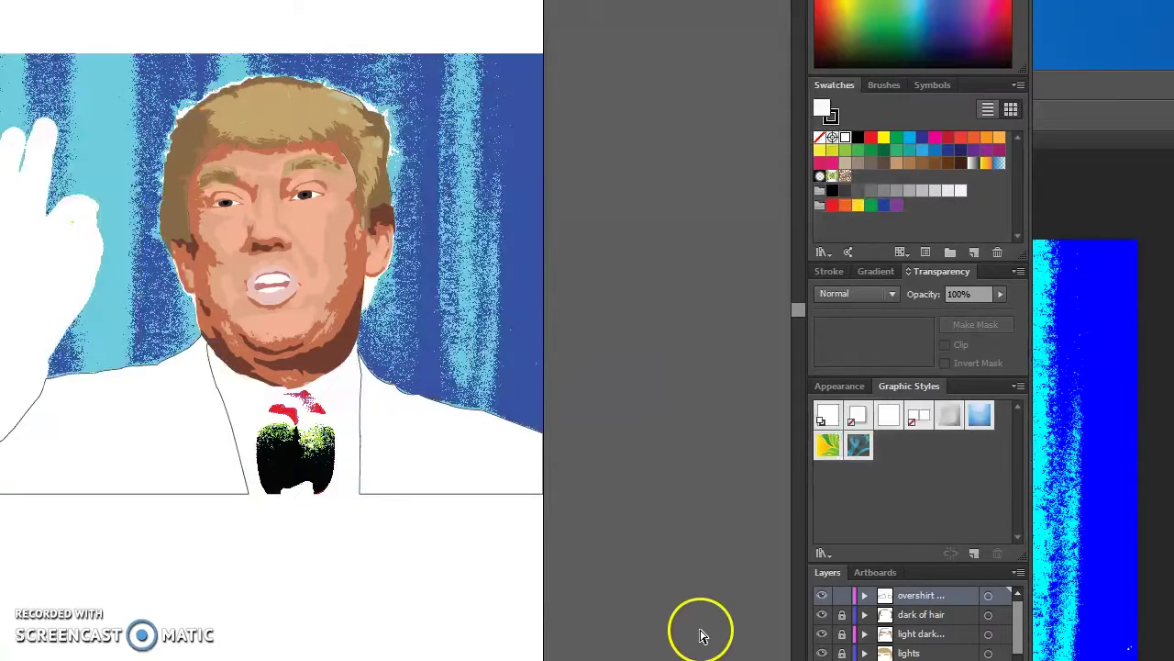
pyautogui.click(989, 596)
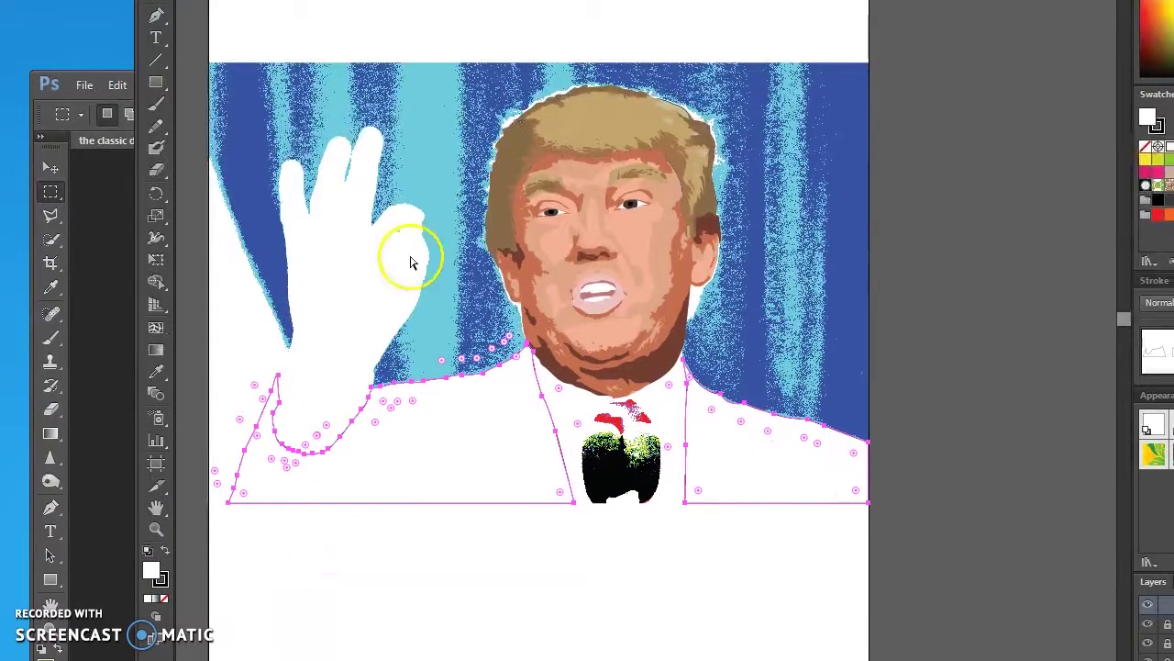
pyautogui.click(164, 598)
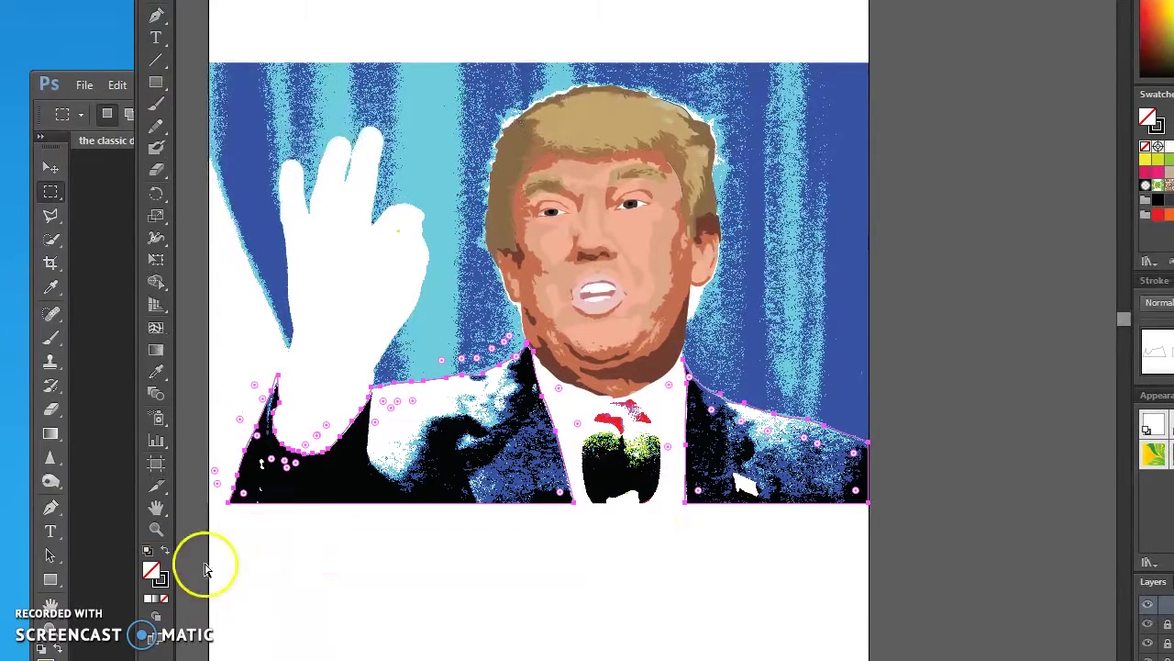
pyautogui.click(513, 485)
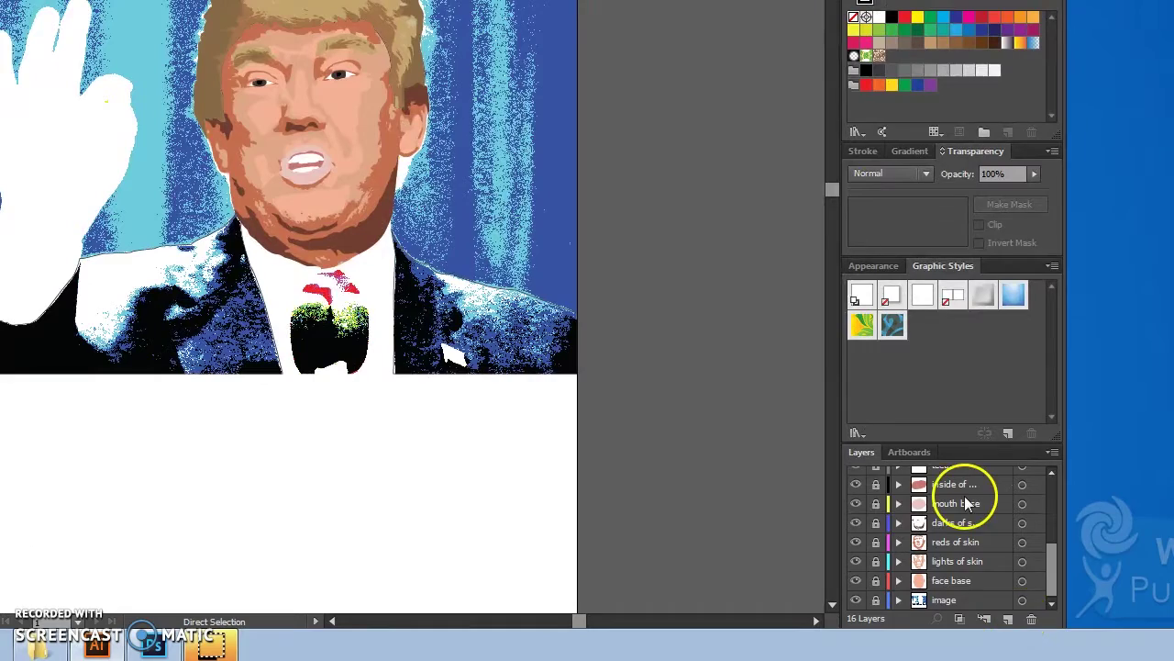
pyautogui.scroll(3, 973, 532)
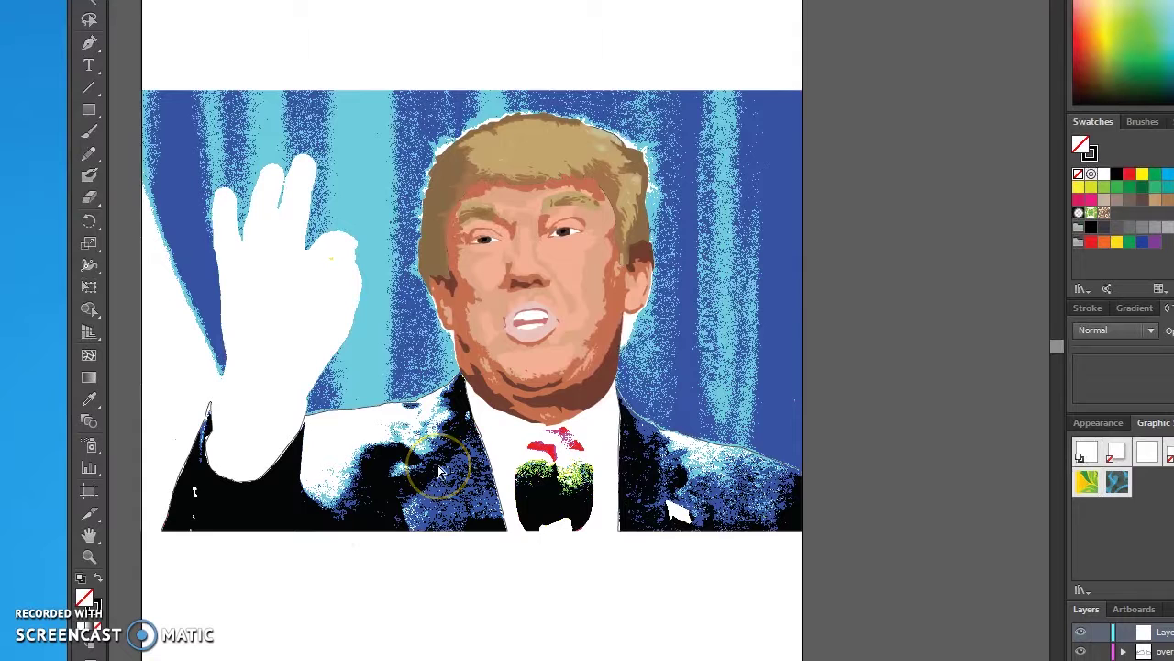
pyautogui.click(551, 262)
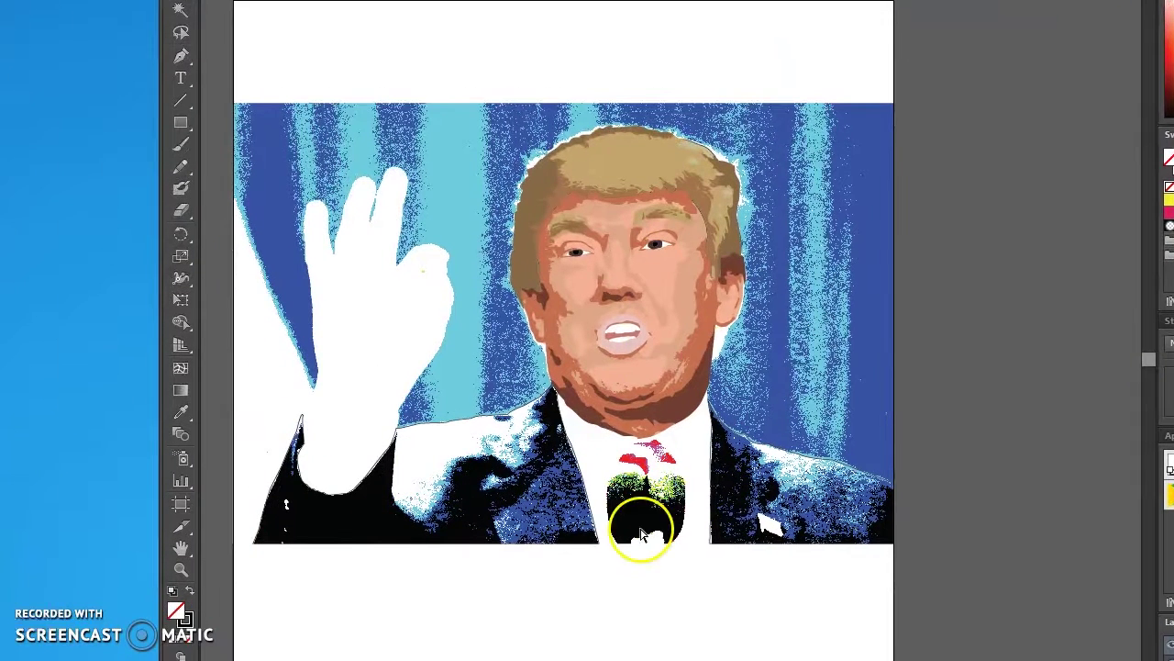
pyautogui.click(637, 420)
# Select the Pencil tool and bring the dark patches on the jacket's right side into view
pyautogui.scroll(-1, 610, 451)
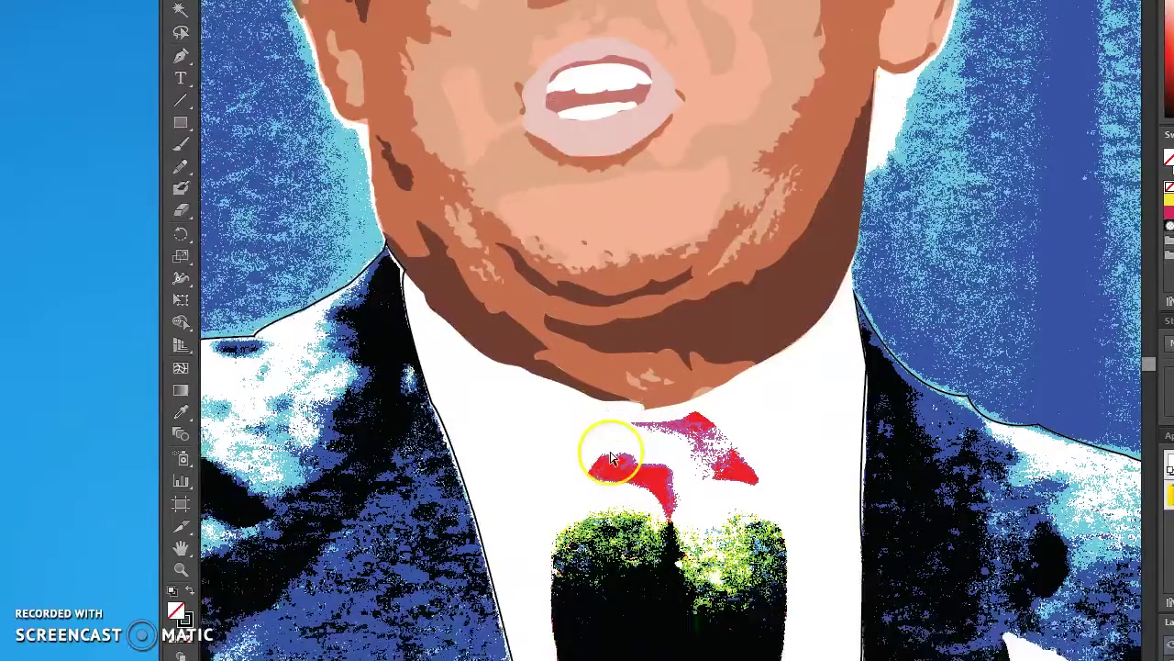
pyautogui.scroll(-4, 608, 462)
pyautogui.hscroll(-4, 609, 459)
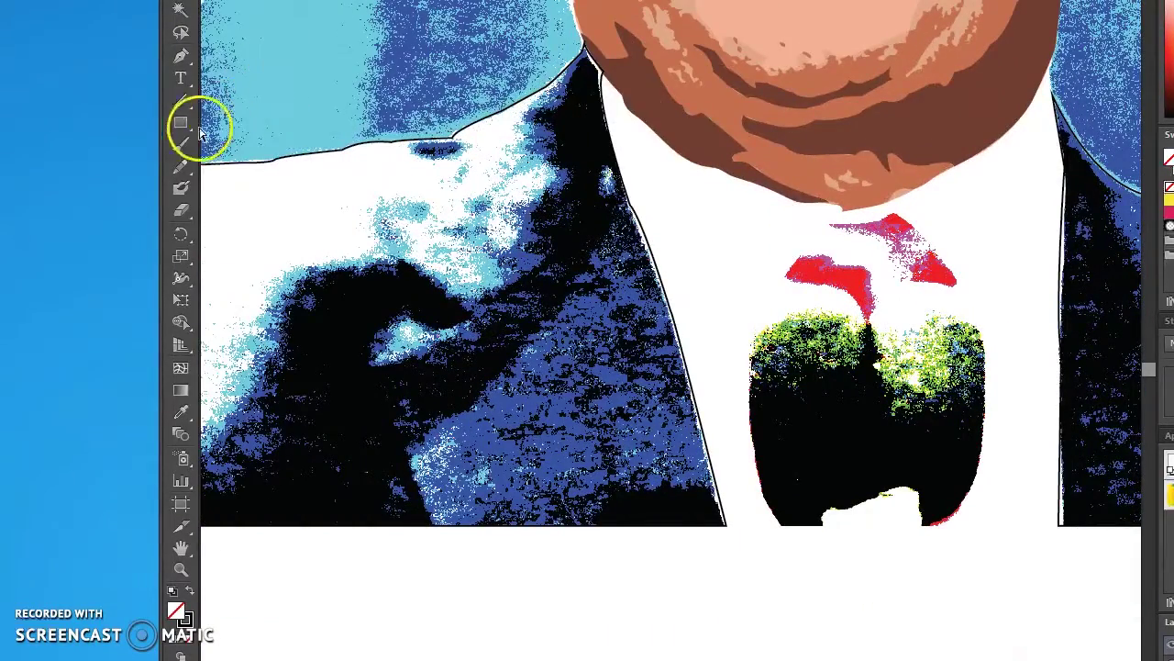
pyautogui.click(181, 166)
pyautogui.hscroll(-4, 608, 462)
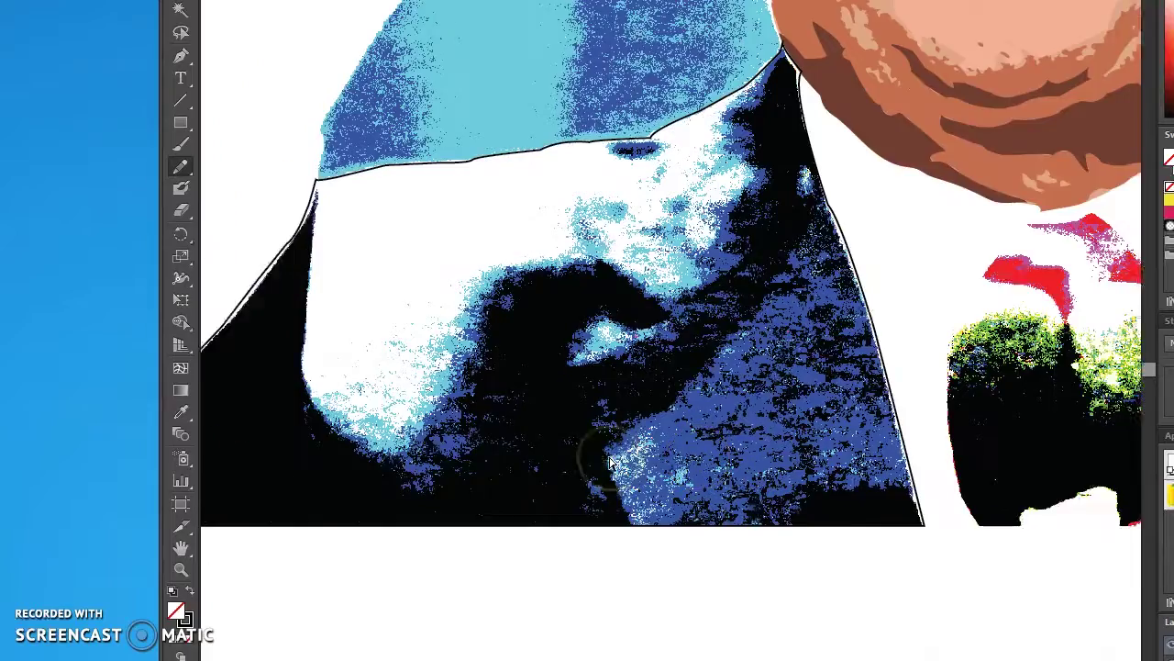
pyautogui.hscroll(-8, 633, 463)
pyautogui.scroll(1, 645, 441)
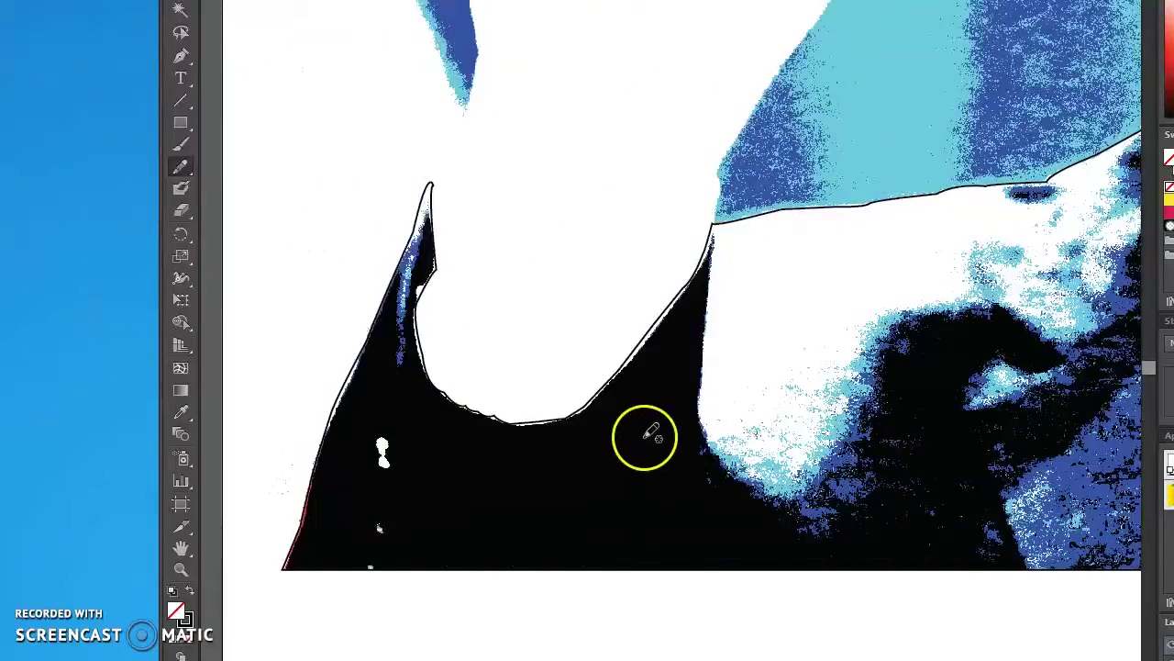
pyautogui.scroll(-1, 665, 454)
pyautogui.hscroll(10, 671, 464)
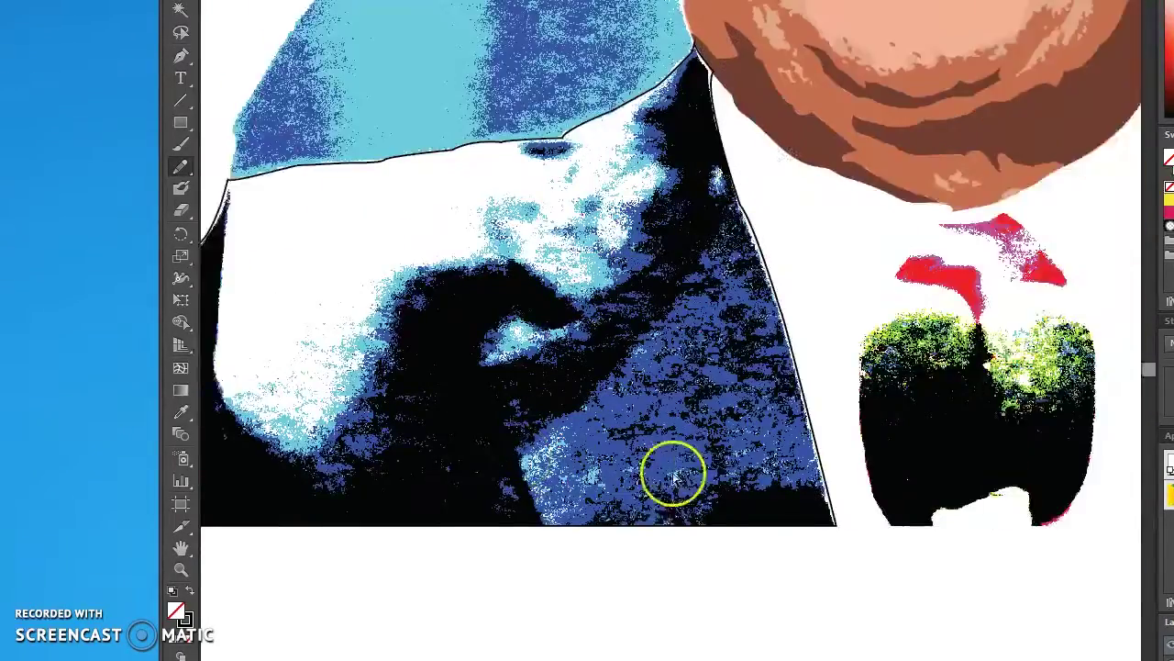
pyautogui.hscroll(15, 673, 472)
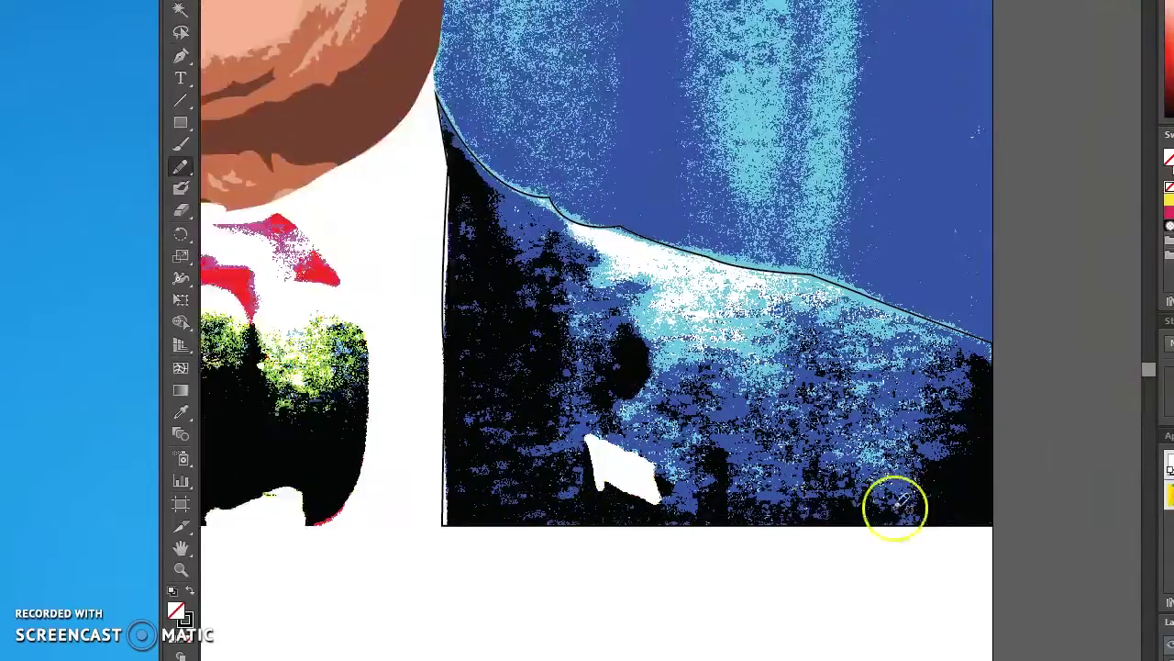
pyautogui.hscroll(3, 894, 504)
pyautogui.keyDown('alt'); pyautogui.scroll(2, 853, 477); pyautogui.keyUp('alt')
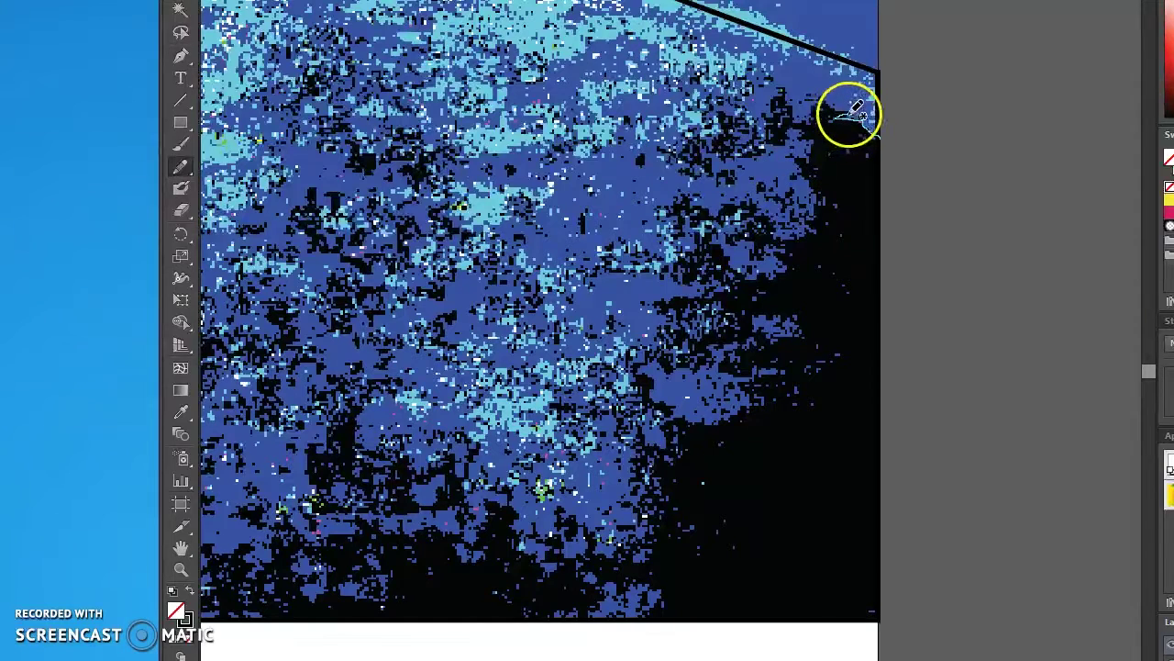
# Replace the first attempt with a closed Pencil outline around the right-edge dark patch, stroked white
pyautogui.moveTo(833, 109)
pyautogui.mouseDown()
pyautogui.moveTo(819, 101)
pyautogui.moveTo(816, 112)
pyautogui.moveTo(841, 160)
pyautogui.moveTo(886, 131)
pyautogui.moveTo(867, 115)
pyautogui.mouseUp()
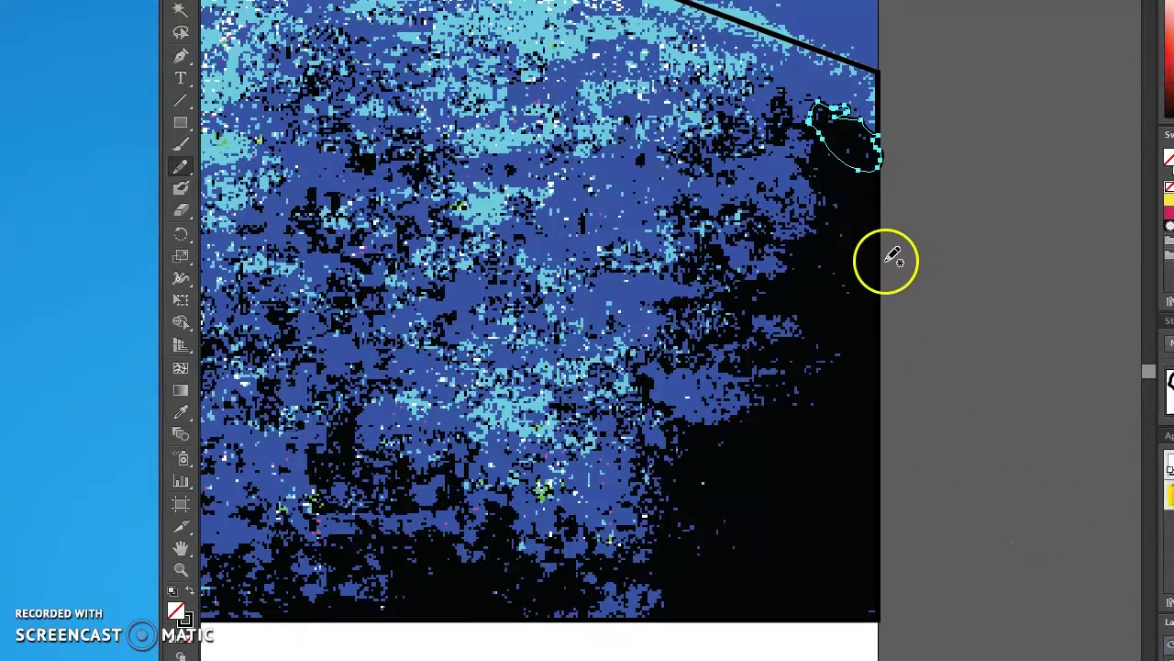
pyautogui.scroll(4, 887, 259)
pyautogui.scroll(8, 894, 372)
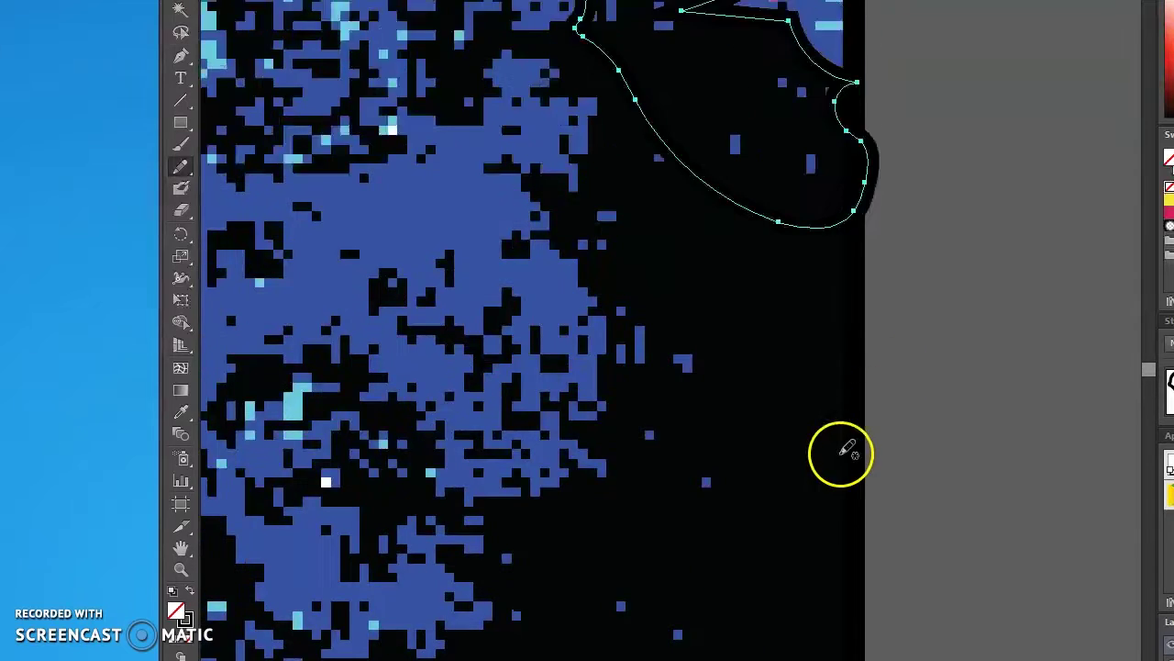
pyautogui.hscroll(-3, 839, 451)
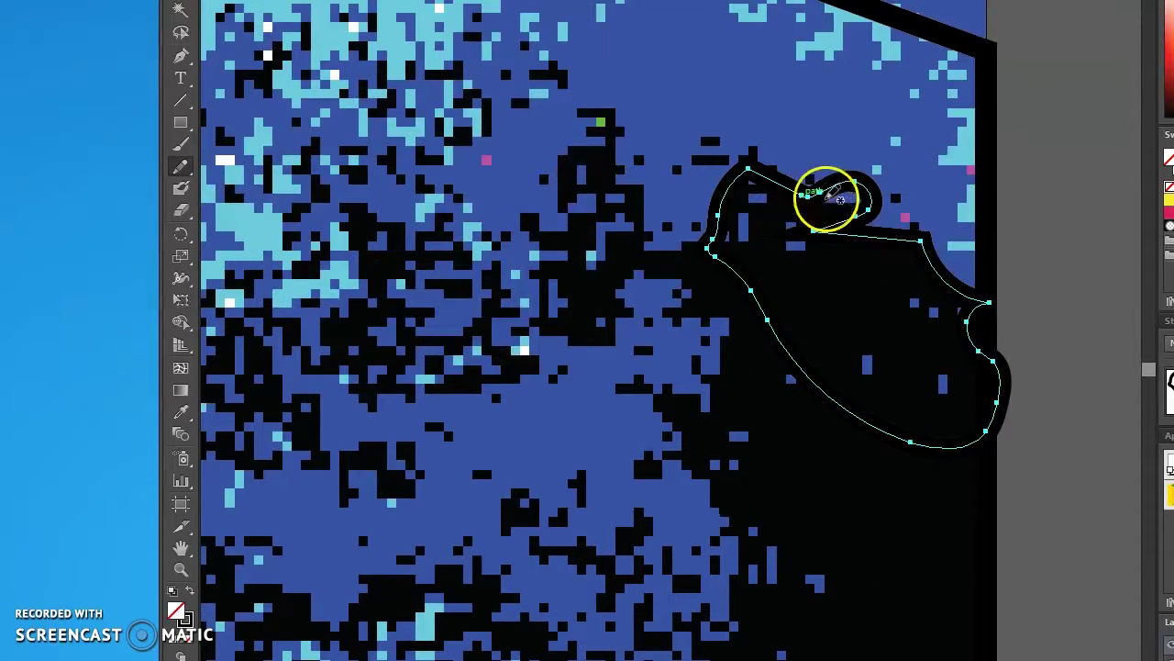
pyautogui.press('Delete')
pyautogui.moveTo(977, 297)
pyautogui.mouseDown()
pyautogui.moveTo(893, 240)
pyautogui.moveTo(853, 232)
pyautogui.moveTo(861, 202)
pyautogui.moveTo(758, 170)
pyautogui.moveTo(756, 184)
pyautogui.moveTo(736, 174)
pyautogui.moveTo(726, 186)
pyautogui.moveTo(720, 226)
pyautogui.moveTo(707, 235)
pyautogui.moveTo(717, 258)
pyautogui.moveTo(689, 239)
pyautogui.moveTo(644, 255)
pyautogui.moveTo(647, 273)
pyautogui.moveTo(689, 290)
pyautogui.moveTo(664, 312)
pyautogui.moveTo(675, 322)
pyautogui.moveTo(735, 319)
pyautogui.moveTo(712, 401)
pyautogui.moveTo(946, 459)
pyautogui.moveTo(978, 303)
pyautogui.mouseUp()
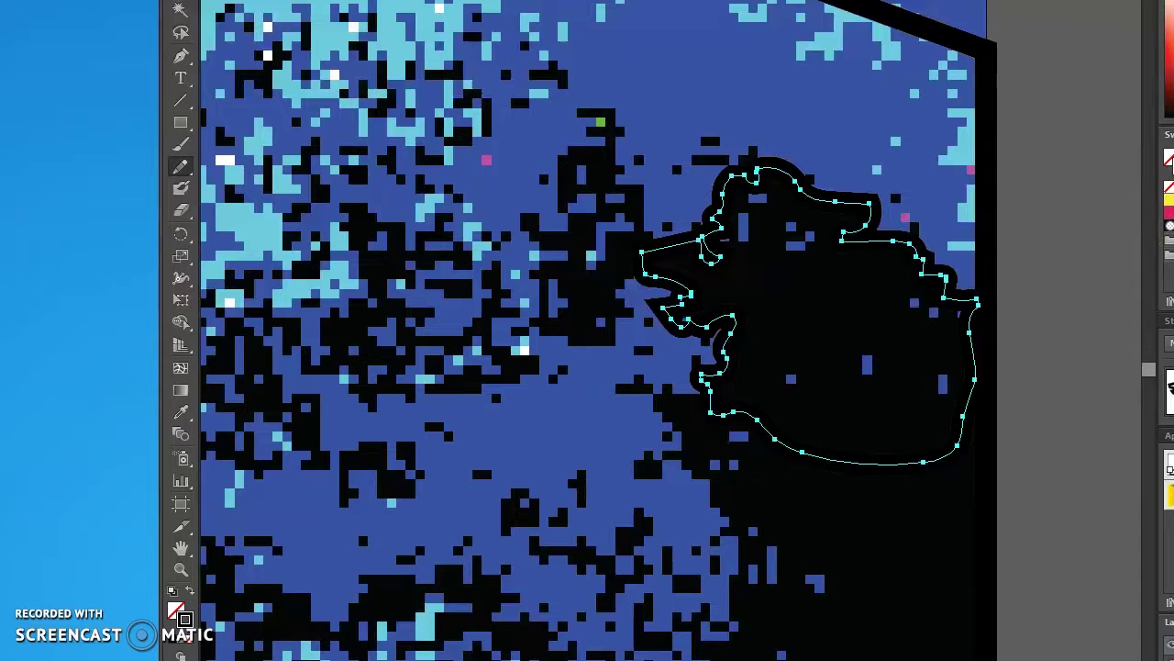
pyautogui.click(1170, 158)
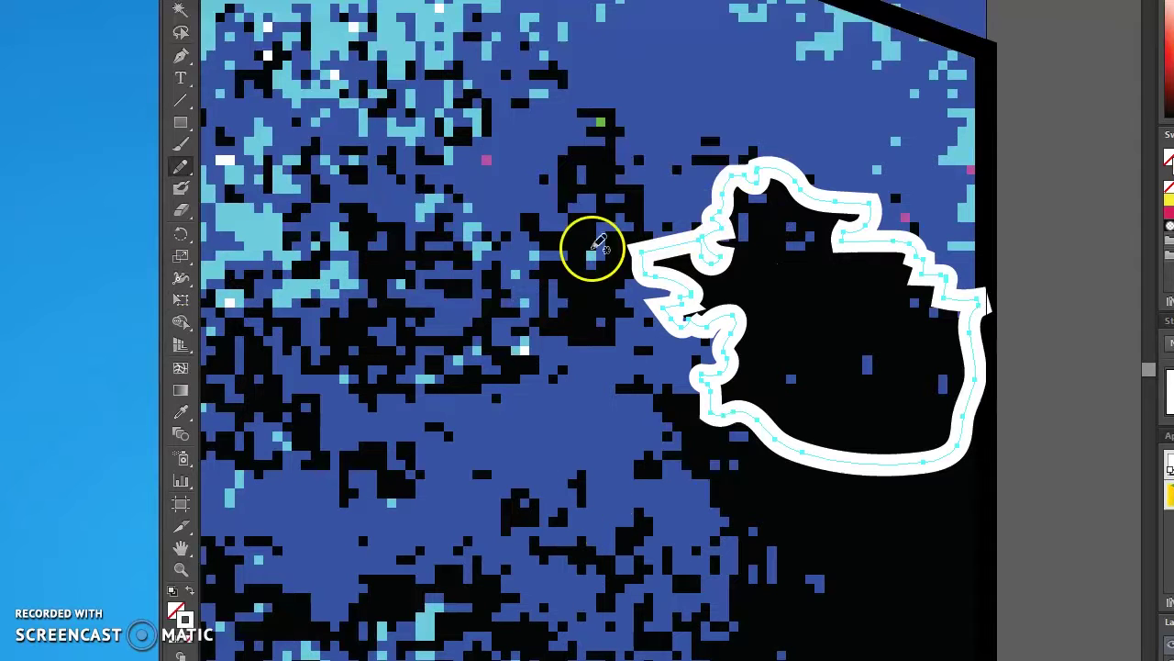
pyautogui.scroll(-2, 606, 250)
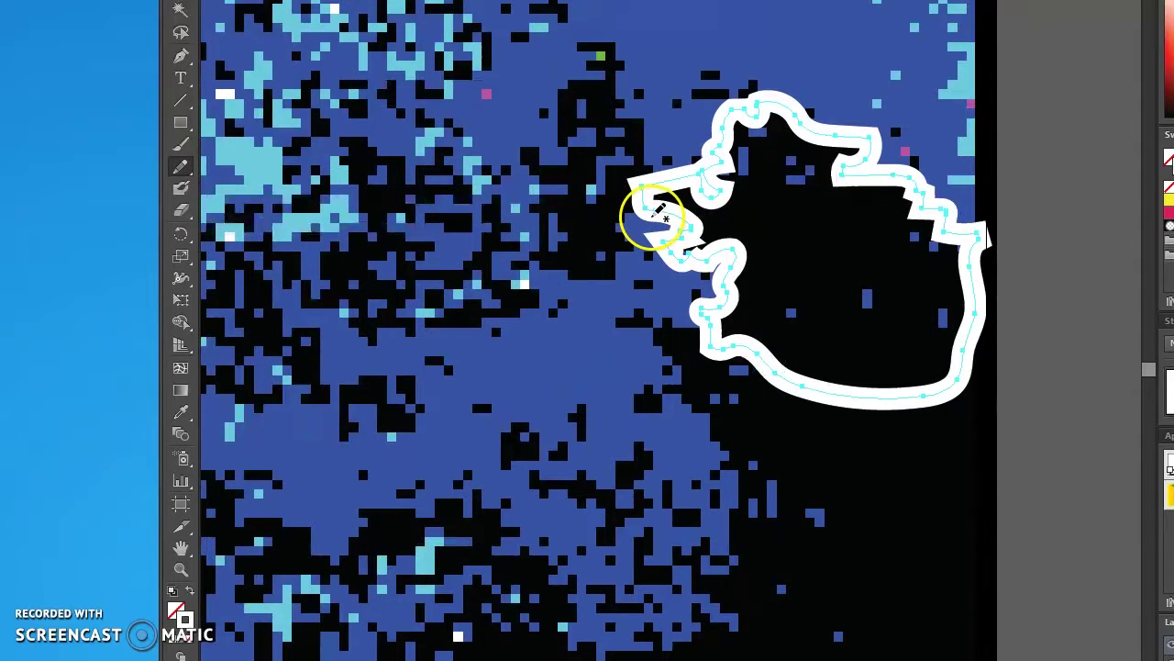
# Trace a second patch left of the first and make it white-filled with no stroke
pyautogui.moveTo(670, 196)
pyautogui.mouseDown()
pyautogui.moveTo(645, 123)
pyautogui.moveTo(615, 108)
pyautogui.moveTo(626, 60)
pyautogui.moveTo(586, 45)
pyautogui.moveTo(601, 51)
pyautogui.moveTo(588, 66)
pyautogui.moveTo(607, 77)
pyautogui.moveTo(560, 90)
pyautogui.moveTo(559, 140)
pyautogui.moveTo(579, 129)
pyautogui.moveTo(599, 141)
pyautogui.moveTo(573, 145)
pyautogui.moveTo(562, 165)
pyautogui.moveTo(527, 145)
pyautogui.moveTo(518, 158)
pyautogui.moveTo(566, 197)
pyautogui.moveTo(535, 202)
pyautogui.moveTo(544, 253)
pyautogui.moveTo(511, 265)
pyautogui.moveTo(535, 257)
pyautogui.moveTo(569, 281)
pyautogui.moveTo(624, 252)
pyautogui.moveTo(641, 192)
pyautogui.moveTo(635, 173)
pyautogui.moveTo(608, 163)
pyautogui.moveTo(605, 195)
pyautogui.moveTo(597, 157)
pyautogui.moveTo(630, 150)
pyautogui.mouseUp()
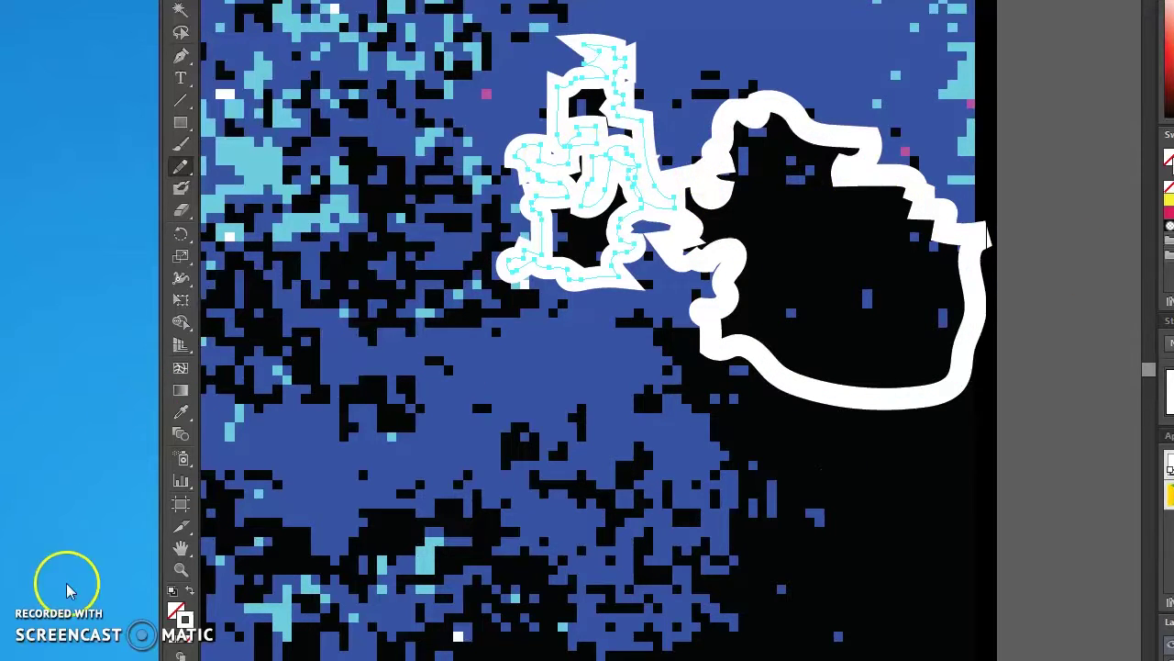
pyautogui.click(190, 645)
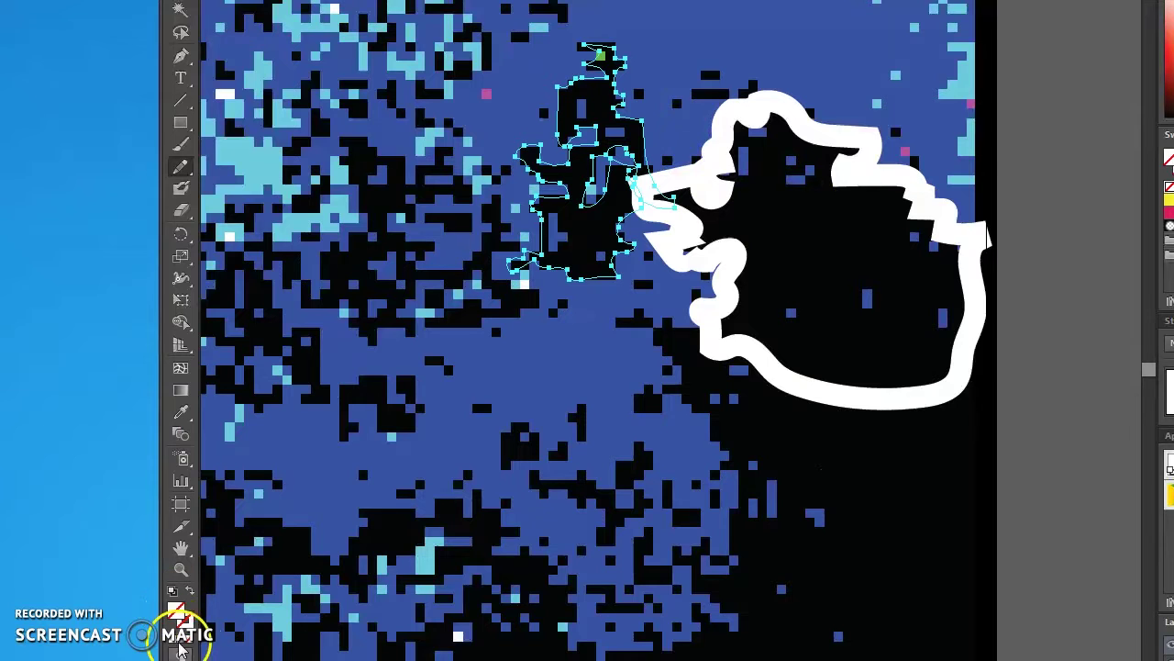
pyautogui.click(172, 644)
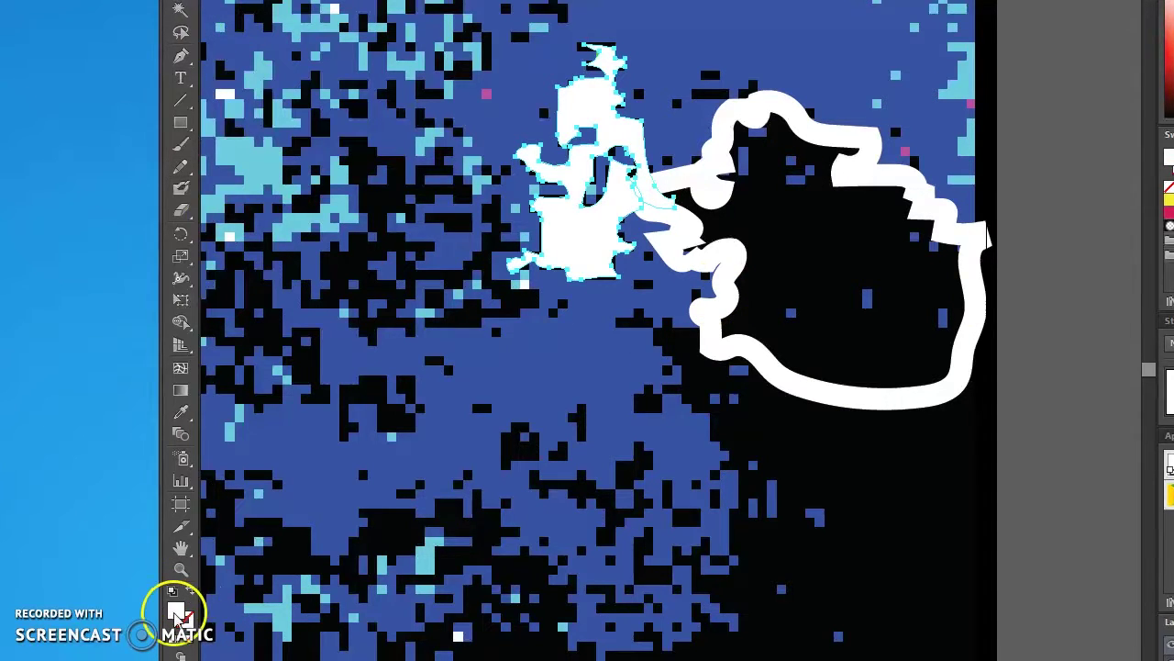
pyautogui.click(765, 266)
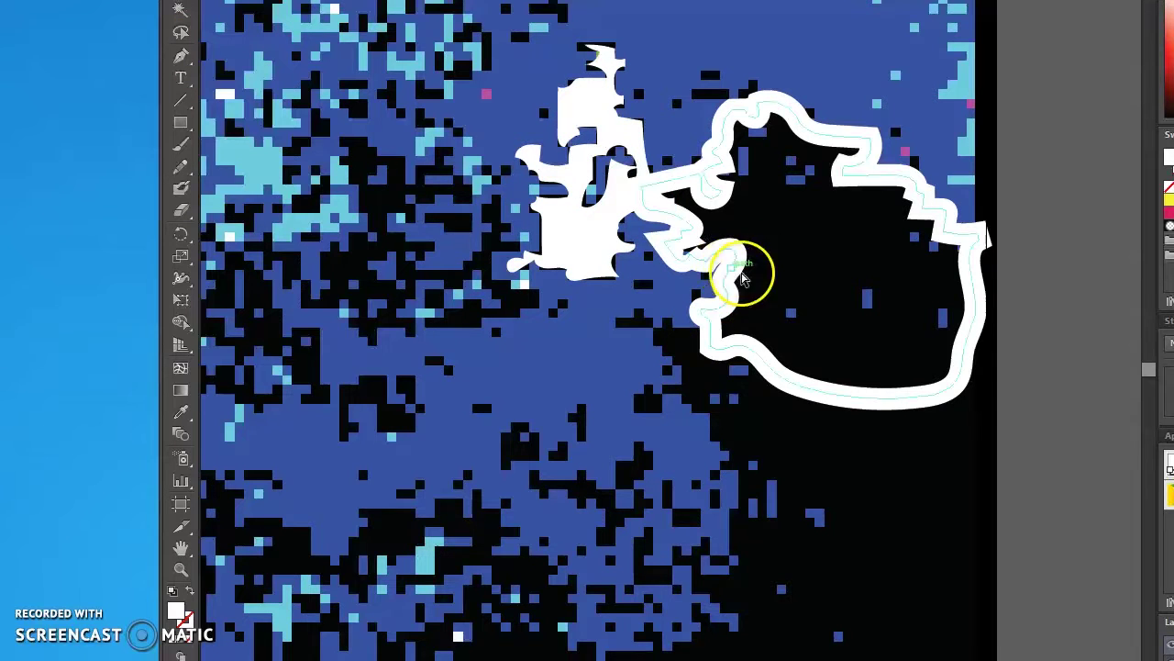
# Reshape the first patch and its join with the second, filling it white with no stroke
pyautogui.click(720, 317)
pyautogui.moveTo(720, 317); pyautogui.dragTo(707, 303)
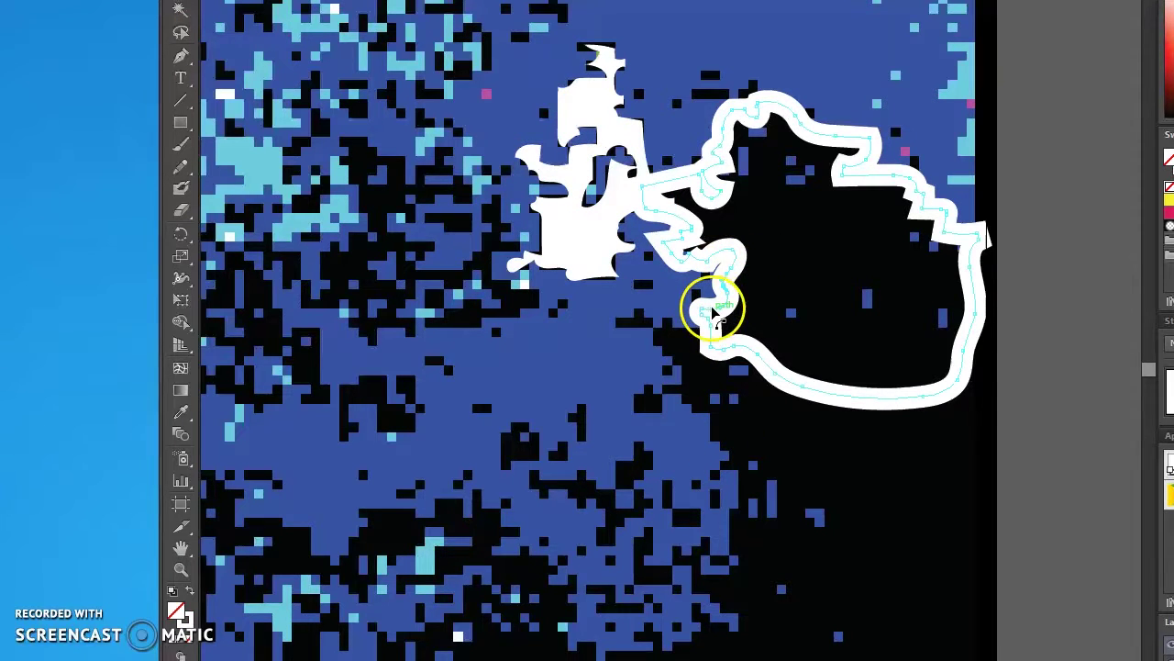
pyautogui.click(188, 644)
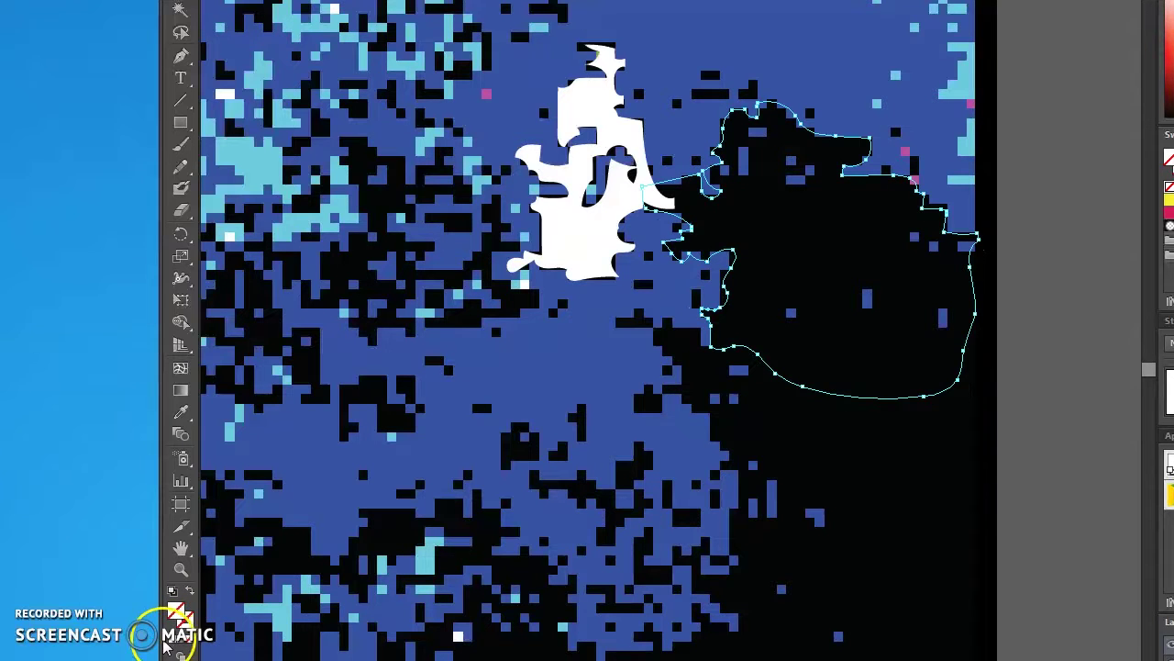
pyautogui.click(173, 645)
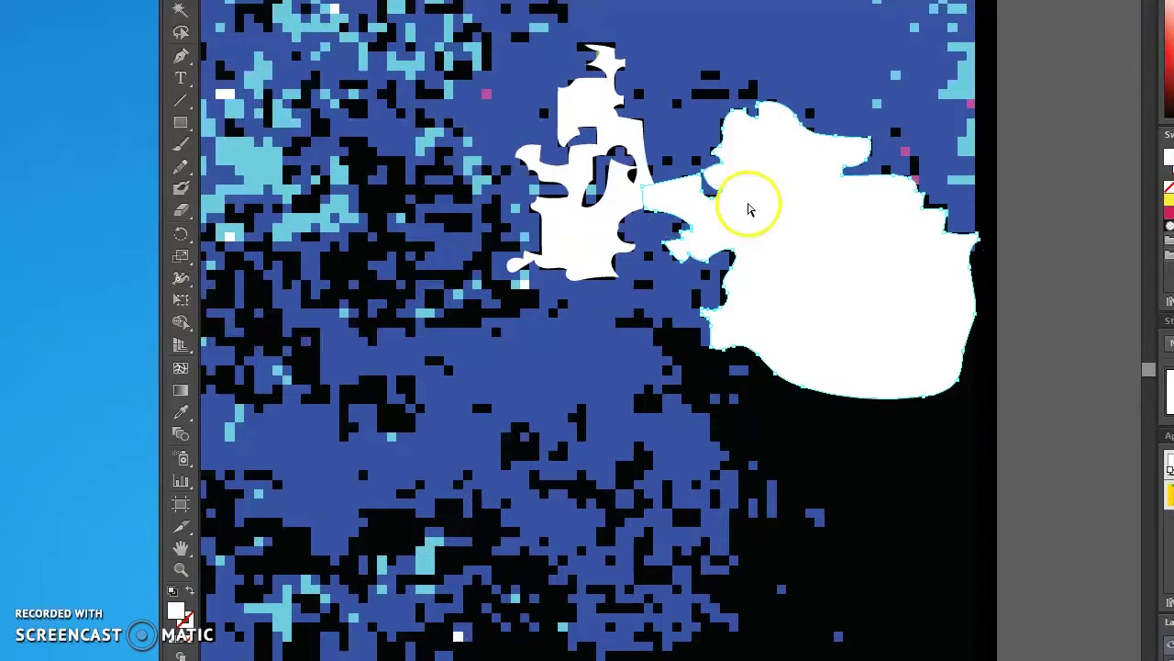
pyautogui.moveTo(655, 196); pyautogui.dragTo(682, 208)
pyautogui.click(682, 380)
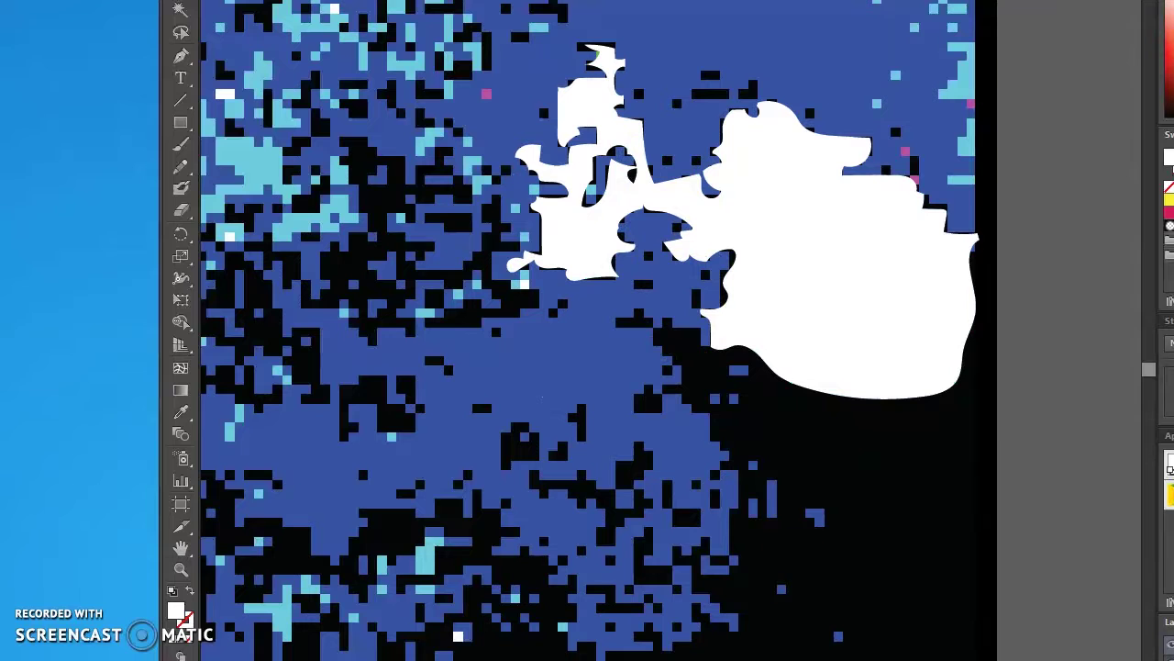
# Trace a new freehand patch along the jacket's right edge with the Pencil
pyautogui.click(181, 166)
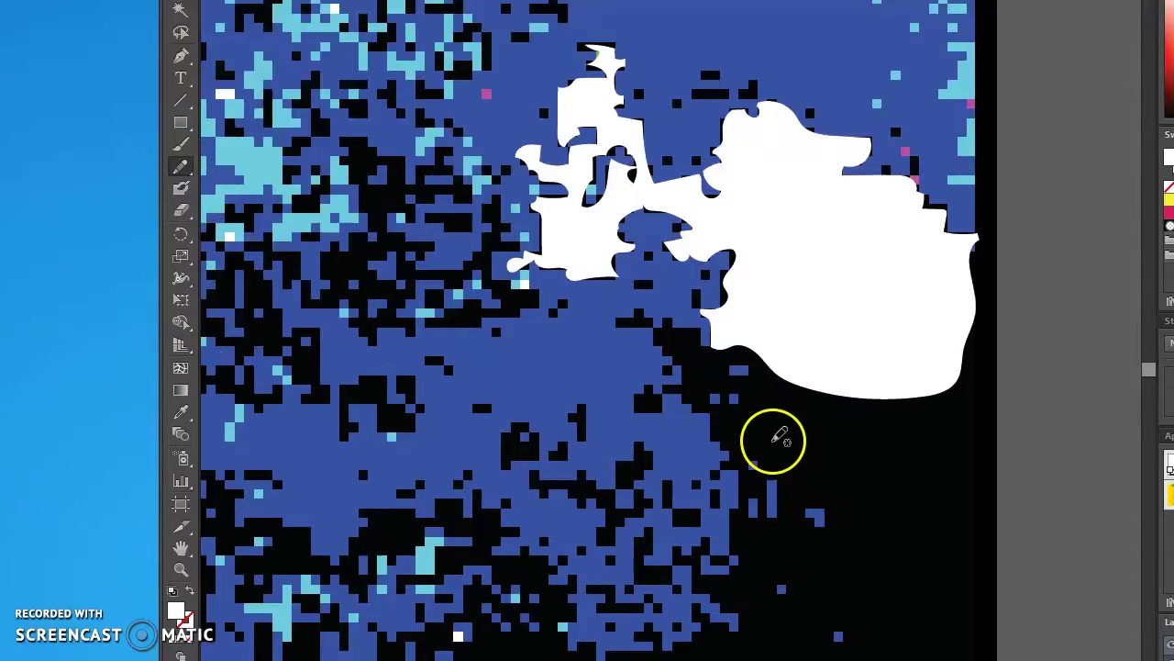
pyautogui.scroll(-5, 789, 445)
pyautogui.scroll(3, 799, 451)
pyautogui.moveTo(707, 173)
pyautogui.mouseDown()
pyautogui.moveTo(674, 148)
pyautogui.moveTo(685, 193)
pyautogui.moveTo(673, 213)
pyautogui.moveTo(726, 272)
pyautogui.moveTo(736, 309)
pyautogui.moveTo(721, 376)
pyautogui.moveTo(684, 385)
pyautogui.moveTo(739, 456)
pyautogui.moveTo(991, 465)
pyautogui.moveTo(981, 64)
pyautogui.moveTo(711, 165)
pyautogui.mouseUp()
pyautogui.scroll(-5, 902, 284)
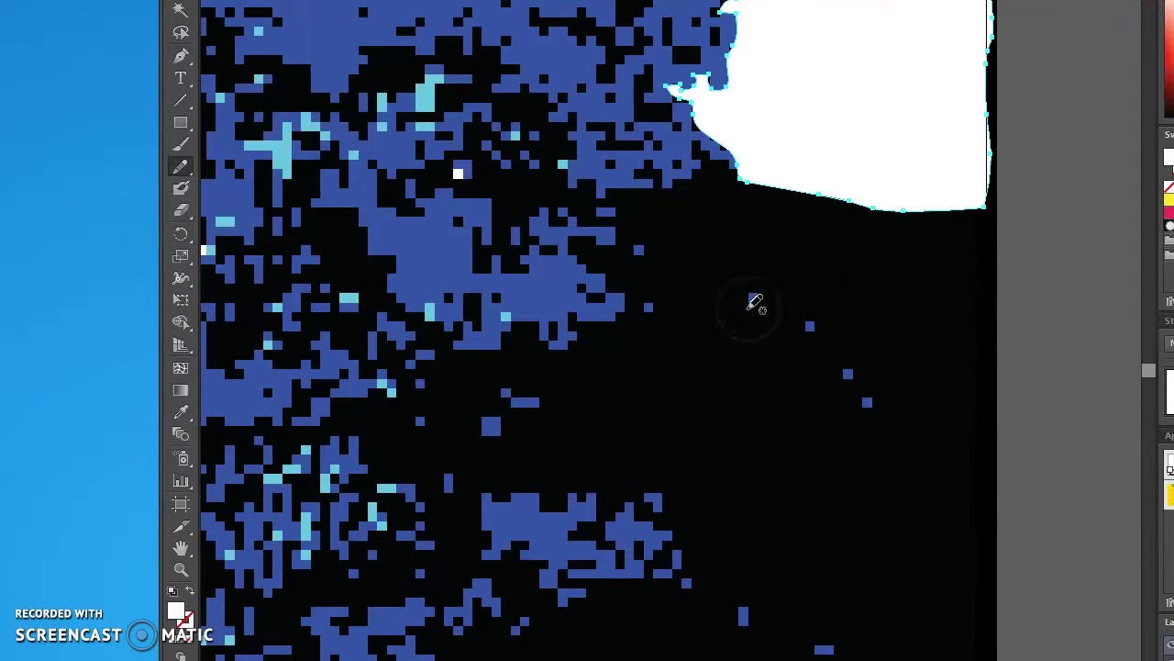
pyautogui.scroll(-3, 1000, 393)
pyautogui.scroll(3, 838, 537)
pyautogui.scroll(-3, 957, 542)
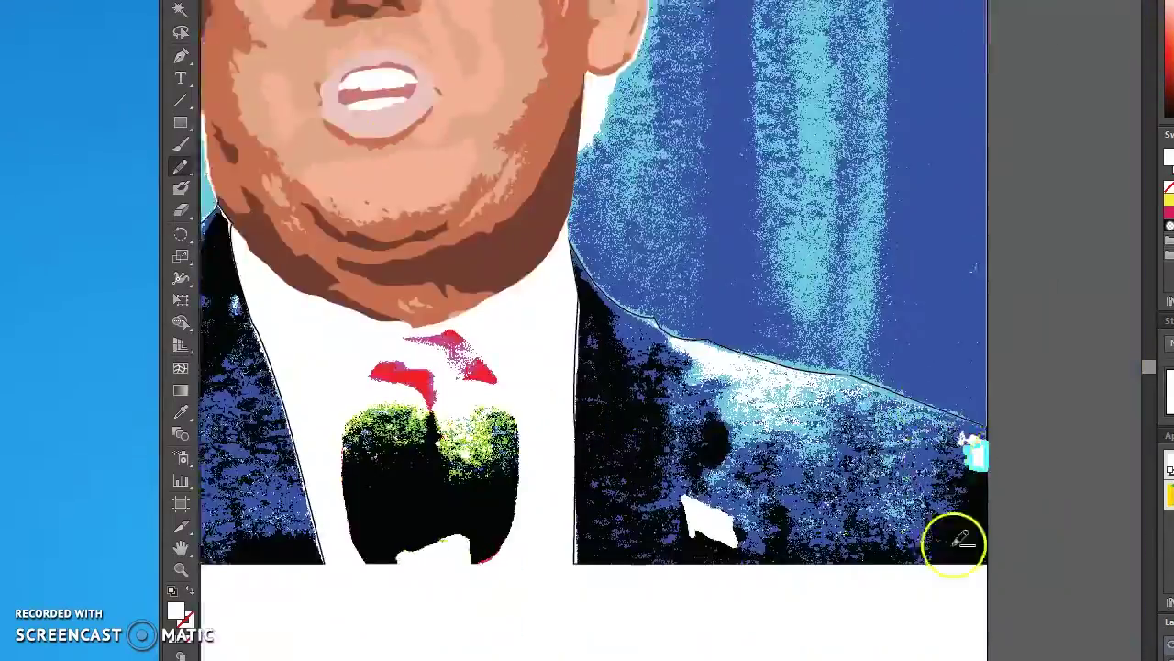
pyautogui.scroll(3, 999, 416)
pyautogui.scroll(-5, 999, 416)
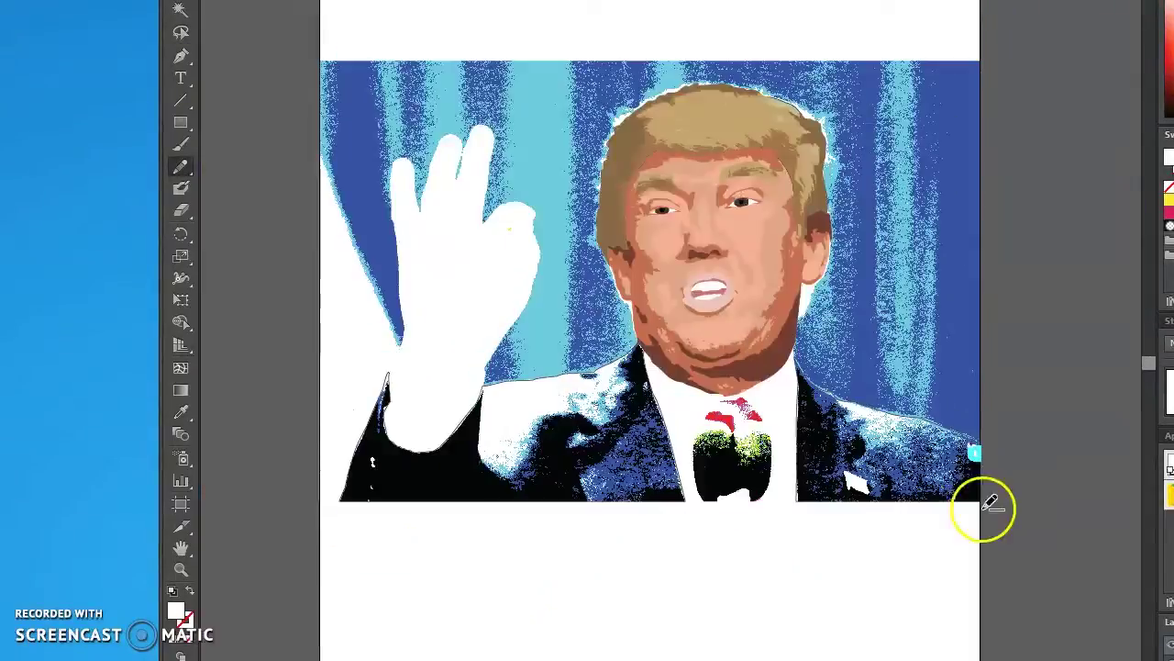
pyautogui.scroll(4, 983, 506)
pyautogui.scroll(1, 817, 441)
pyautogui.scroll(1, 734, 171)
pyautogui.scroll(2, 640, 273)
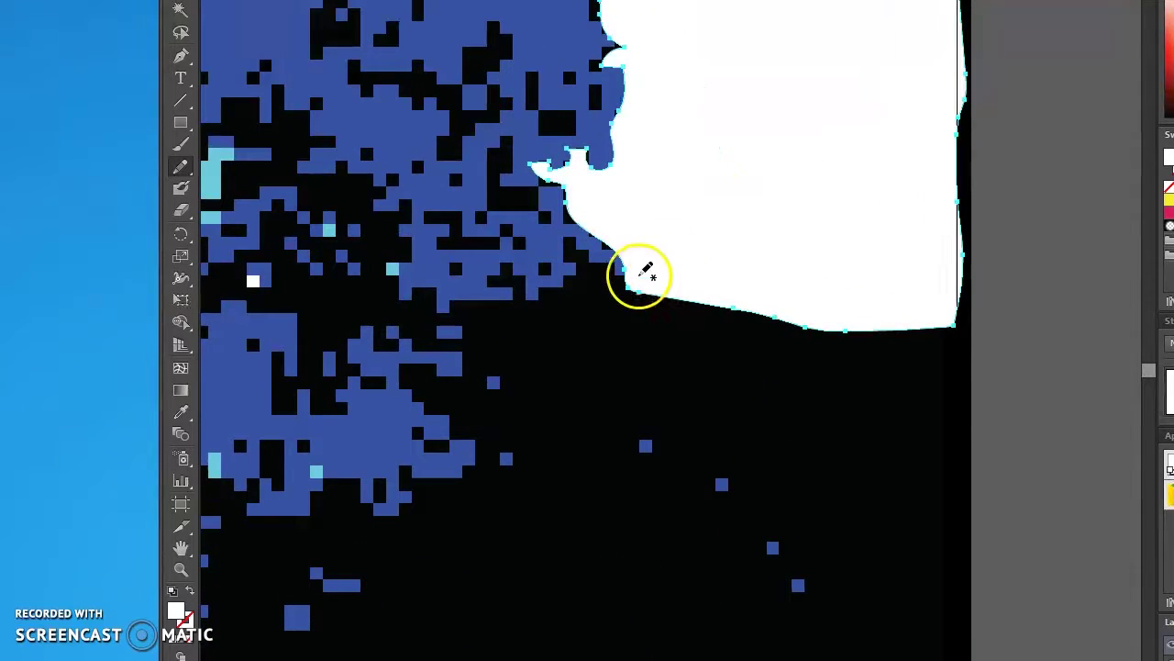
# Trace two more dark patches below and beside the white shape and fill them white
pyautogui.moveTo(604, 261)
pyautogui.mouseDown()
pyautogui.moveTo(559, 294)
pyautogui.moveTo(939, 288)
pyautogui.moveTo(576, 247)
pyautogui.mouseUp()
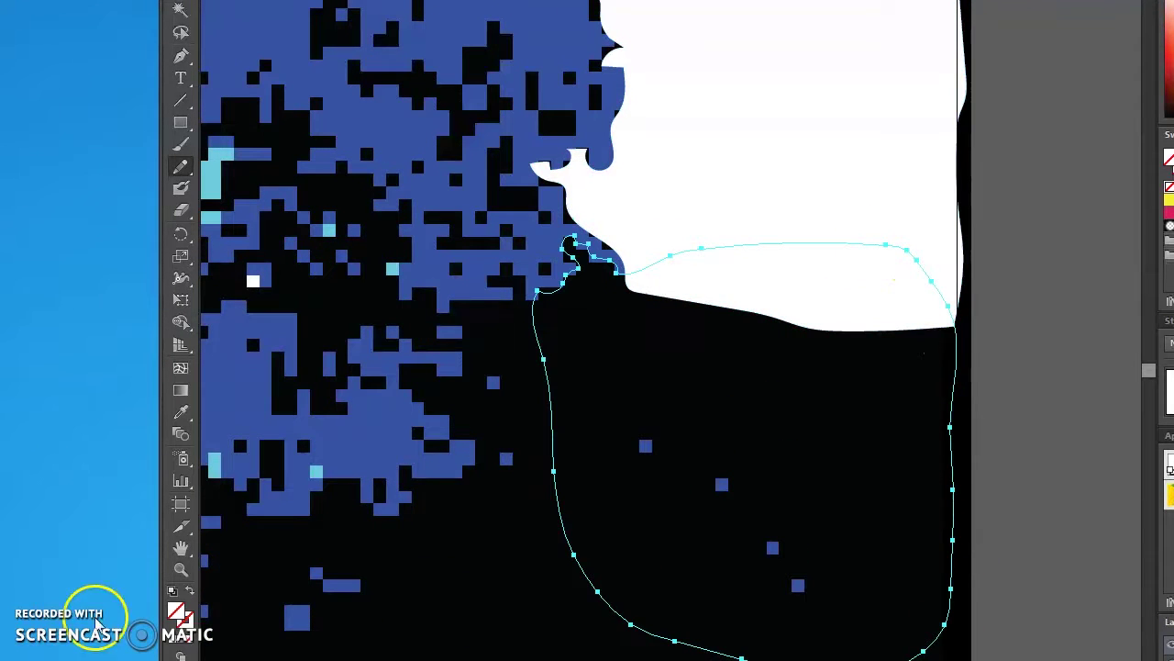
pyautogui.click(174, 642)
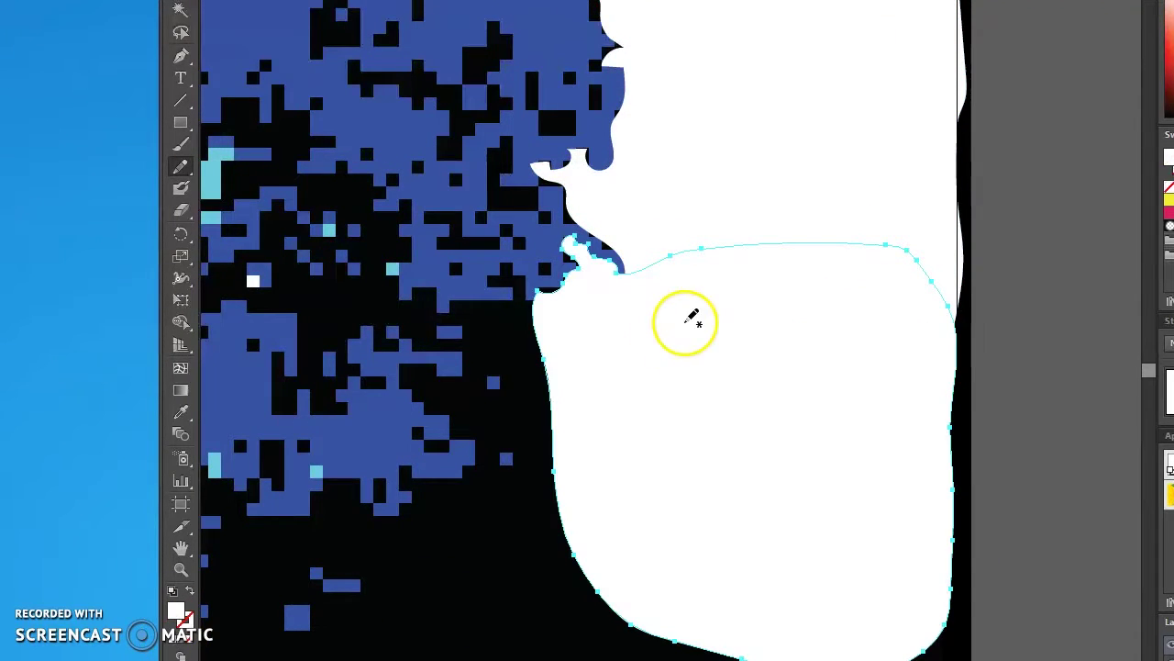
pyautogui.scroll(-5, 687, 320)
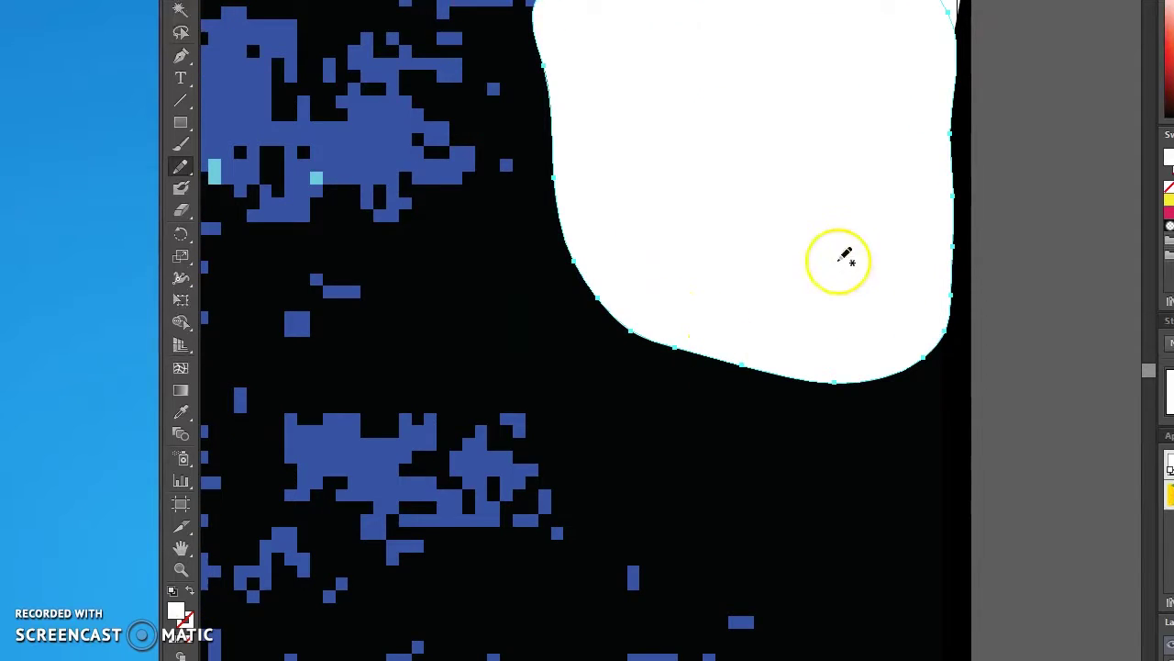
pyautogui.scroll(2, 765, 330)
pyautogui.scroll(-1, 833, 269)
pyautogui.moveTo(823, 277)
pyautogui.mouseDown()
pyautogui.moveTo(777, 538)
pyautogui.moveTo(945, 439)
pyautogui.moveTo(848, 281)
pyautogui.mouseUp()
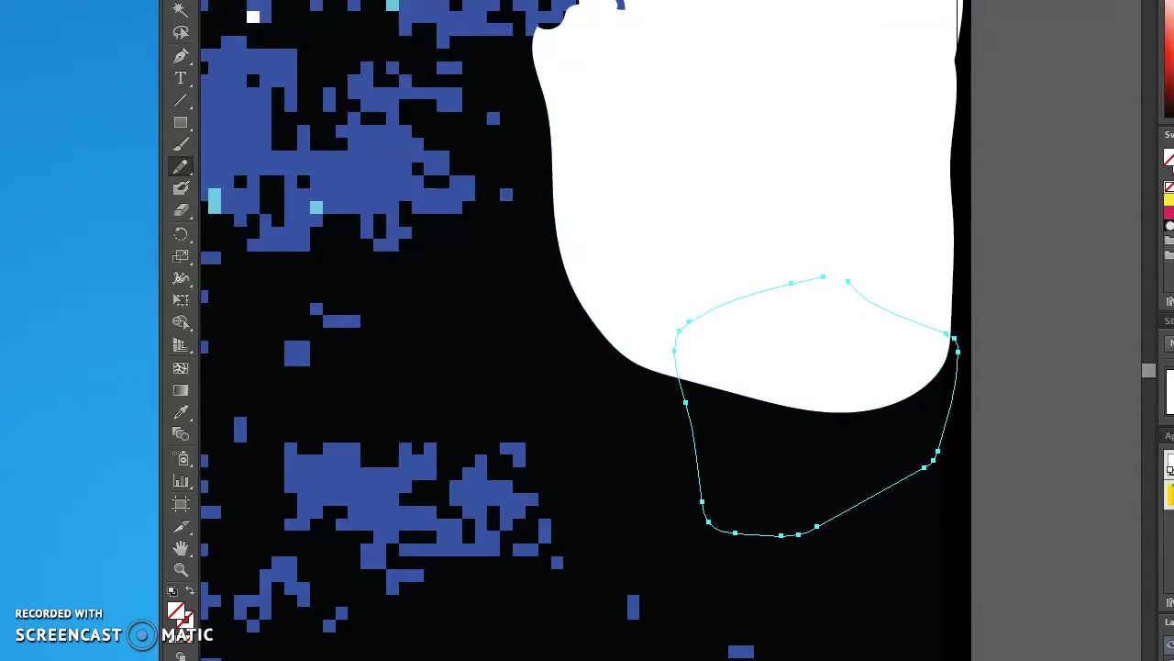
pyautogui.click(171, 648)
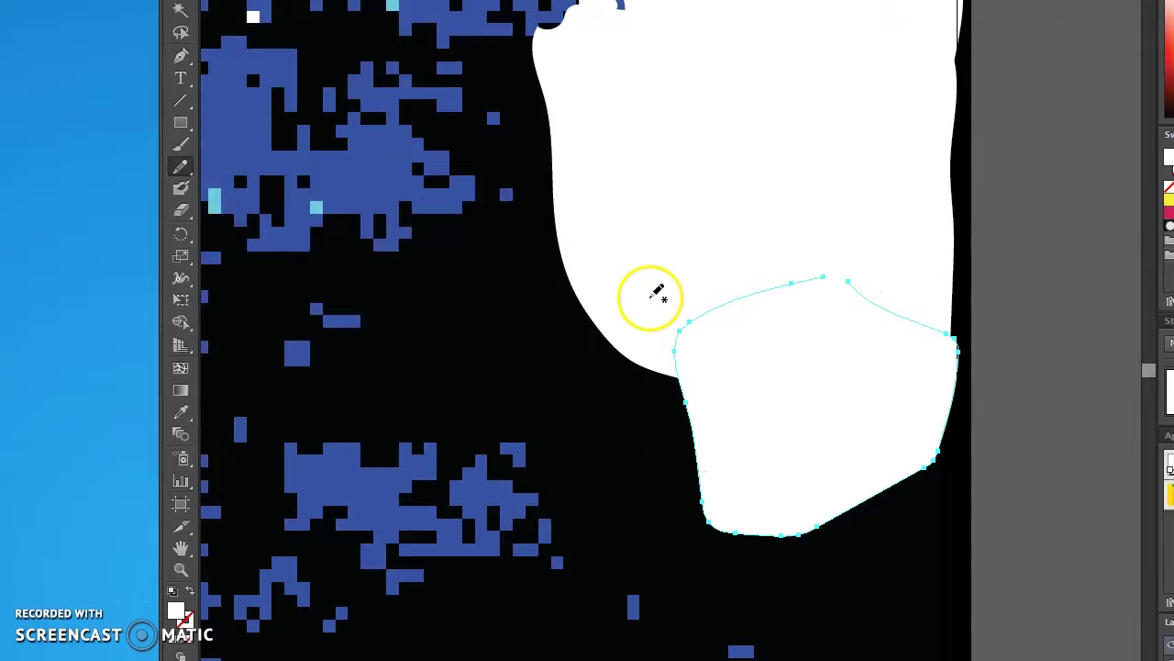
pyautogui.moveTo(597, 211)
pyautogui.mouseDown()
pyautogui.moveTo(559, 314)
pyautogui.moveTo(554, 396)
pyautogui.moveTo(566, 465)
pyautogui.moveTo(607, 520)
pyautogui.moveTo(661, 563)
pyautogui.moveTo(738, 587)
pyautogui.moveTo(815, 586)
pyautogui.moveTo(886, 559)
pyautogui.moveTo(944, 451)
pyautogui.moveTo(953, 314)
pyautogui.moveTo(941, 291)
pyautogui.moveTo(903, 268)
pyautogui.moveTo(813, 252)
pyautogui.moveTo(720, 215)
pyautogui.moveTo(596, 213)
pyautogui.mouseUp()
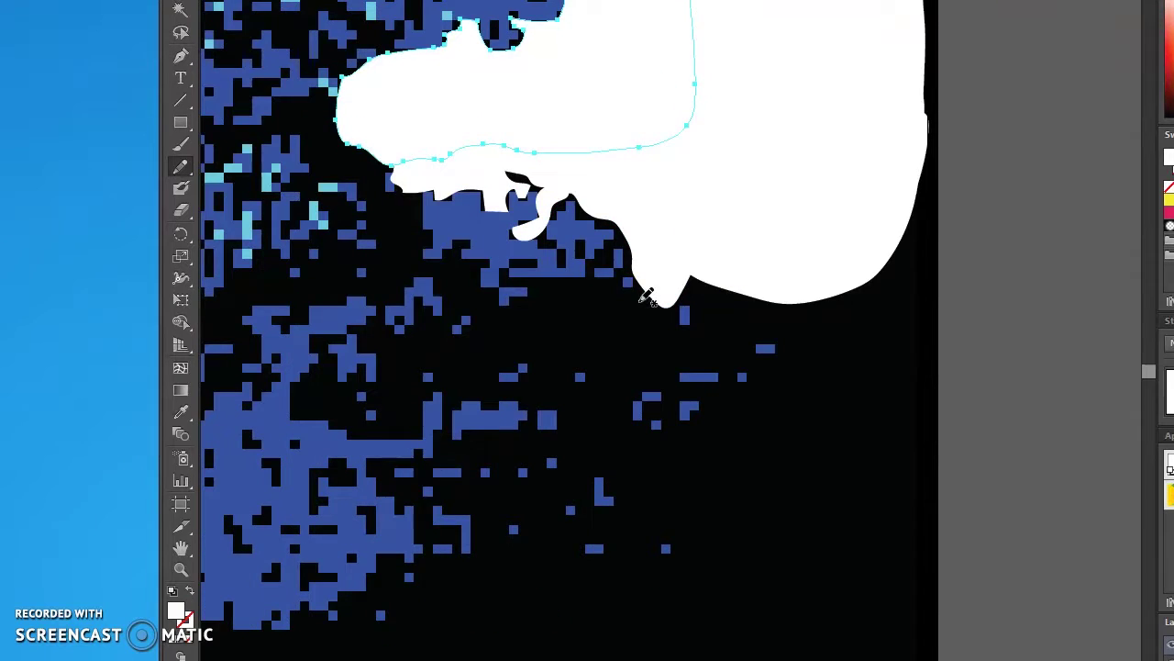
# Trace the dark patches below the white shapes and fill them white
pyautogui.moveTo(642, 296)
pyautogui.mouseDown()
pyautogui.moveTo(614, 243)
pyautogui.moveTo(419, 296)
pyautogui.mouseUp()
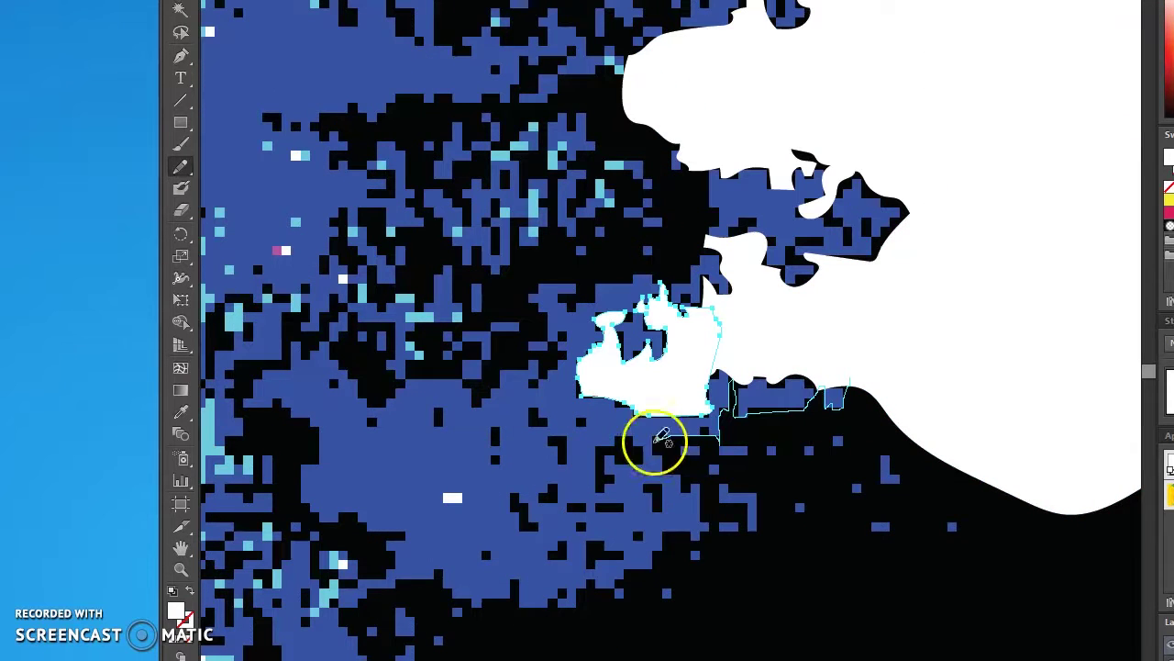
pyautogui.moveTo(655, 440)
pyautogui.mouseDown()
pyautogui.moveTo(1008, 422)
pyautogui.moveTo(853, 376)
pyautogui.mouseUp()
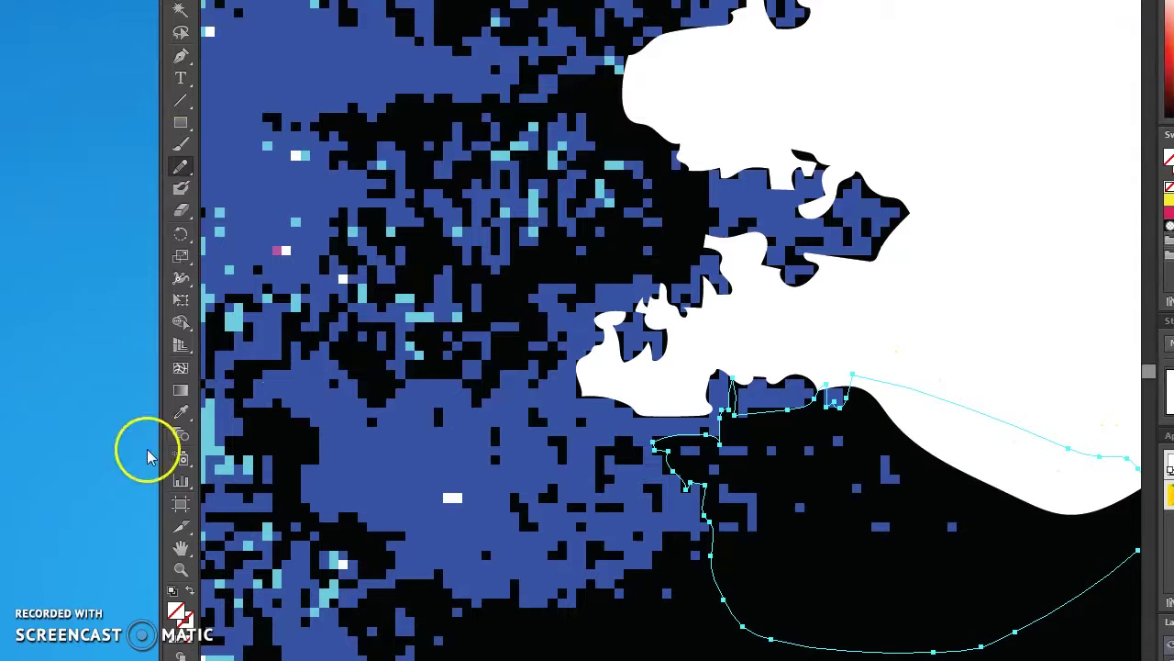
pyautogui.click(174, 647)
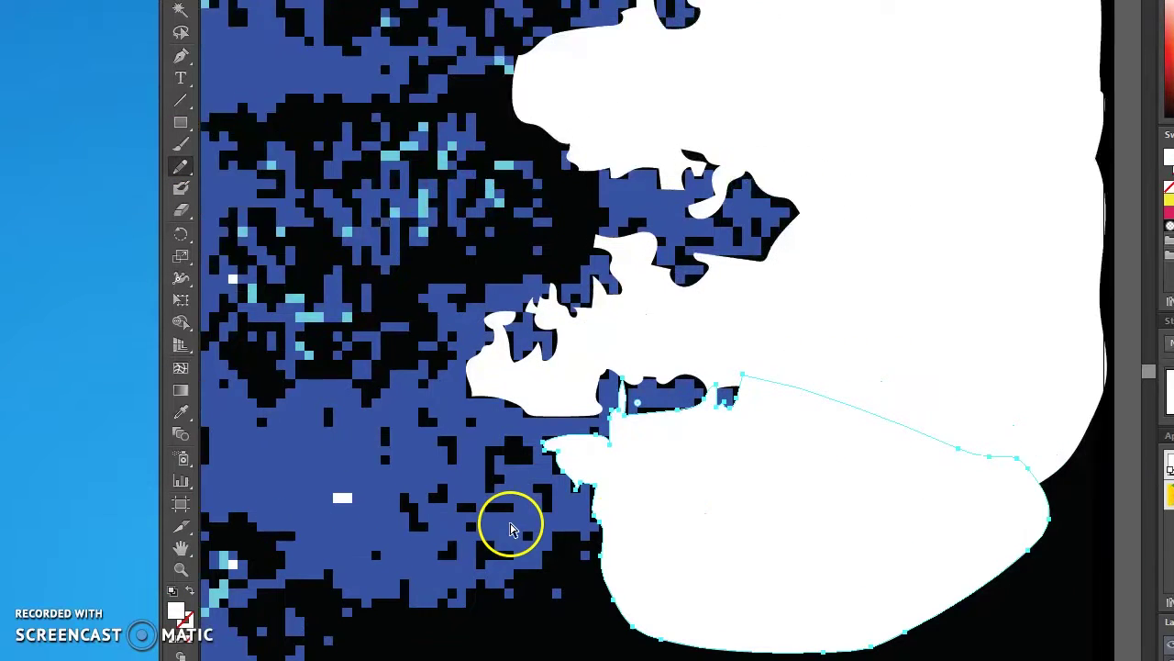
pyautogui.hscroll(3, 792, 393)
pyautogui.scroll(-5, 891, 367)
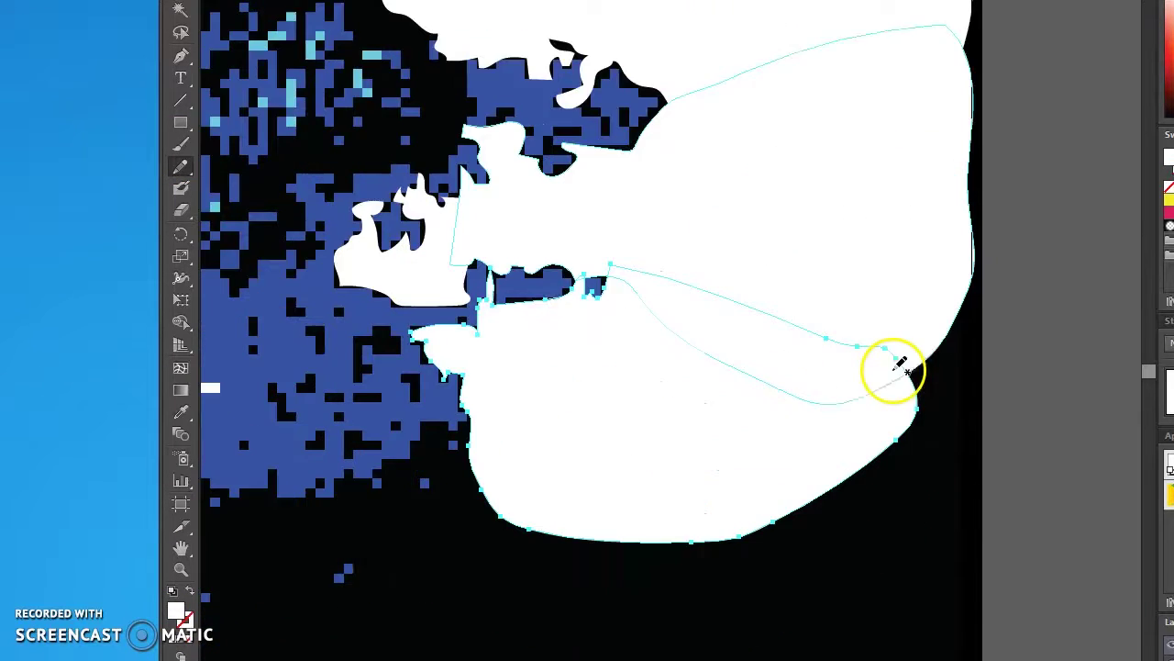
# Trace thin dark slivers down the jacket's right edge, swapping fill and stroke so they fill white
pyautogui.moveTo(968, 103)
pyautogui.mouseDown()
pyautogui.moveTo(975, 156)
pyautogui.moveTo(953, 241)
pyautogui.moveTo(965, 276)
pyautogui.moveTo(961, 565)
pyautogui.moveTo(903, 607)
pyautogui.moveTo(789, 568)
pyautogui.moveTo(726, 460)
pyautogui.moveTo(715, 324)
pyautogui.moveTo(823, 168)
pyautogui.moveTo(882, 114)
pyautogui.moveTo(970, 134)
pyautogui.mouseUp()
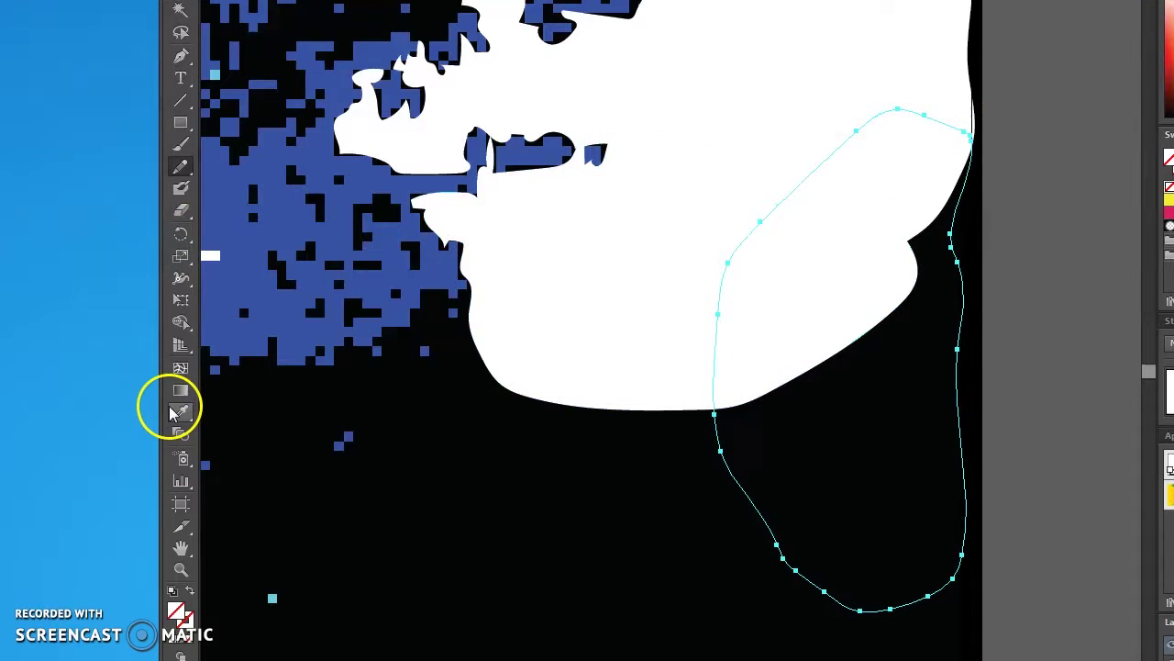
pyautogui.hotkey('shift', 'x')
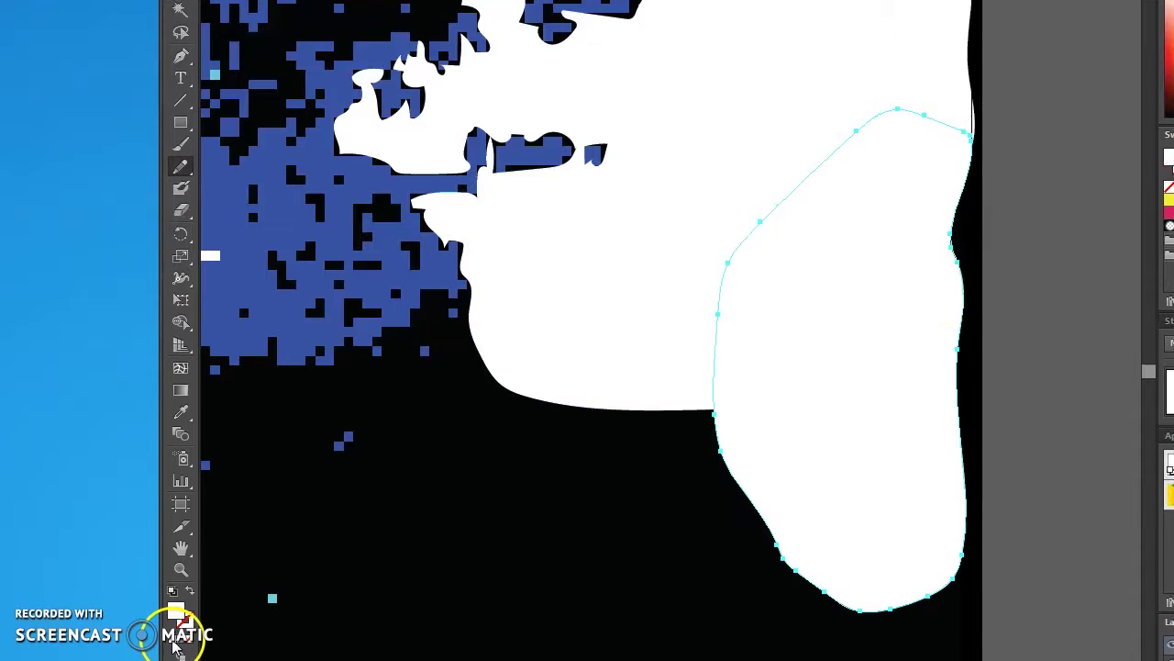
pyautogui.moveTo(971, 150)
pyautogui.mouseDown()
pyautogui.moveTo(963, 291)
pyautogui.moveTo(947, 292)
pyautogui.moveTo(929, 196)
pyautogui.moveTo(958, 144)
pyautogui.mouseUp()
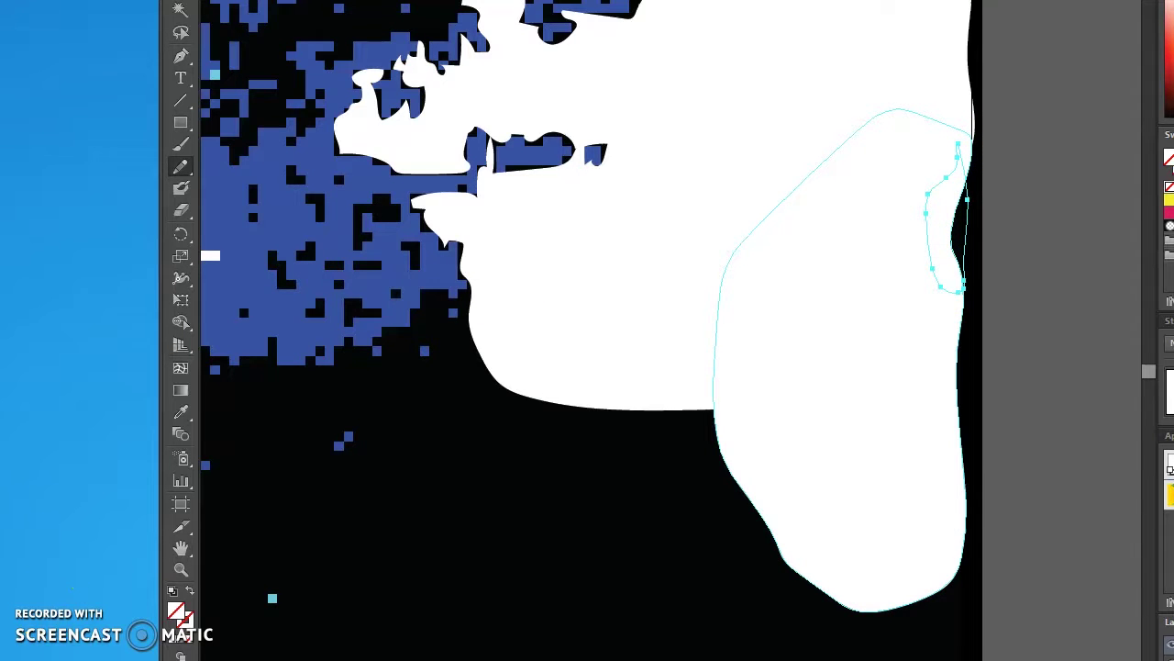
pyautogui.scroll(-8, 734, 293)
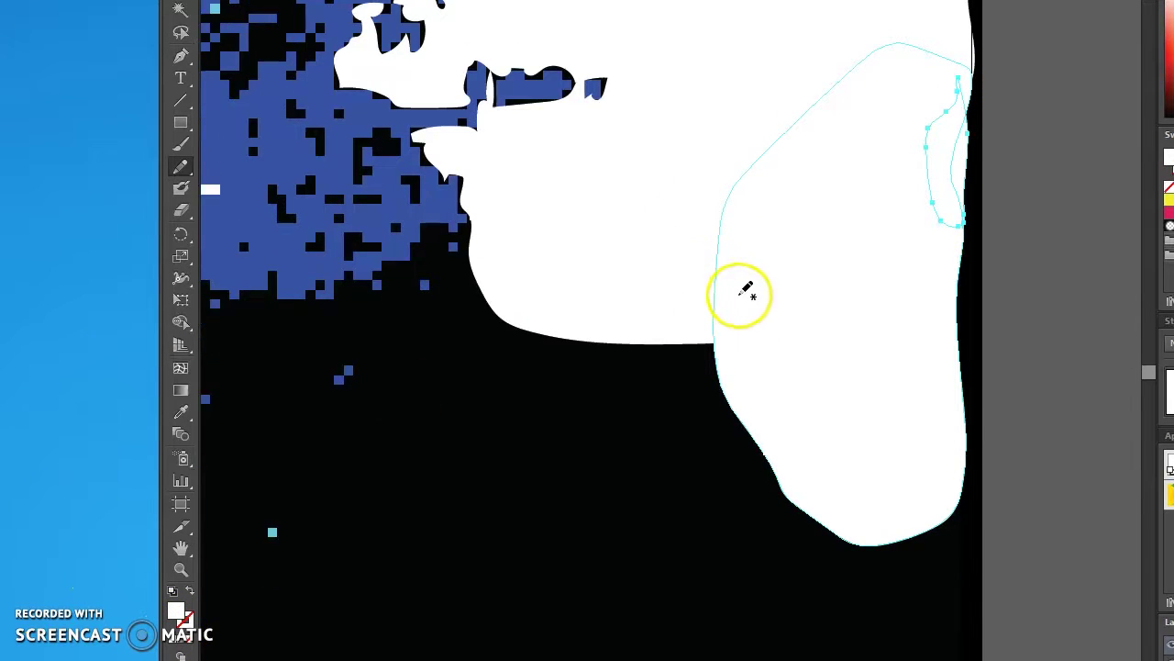
pyautogui.scroll(3, 844, 367)
pyautogui.scroll(-1, 927, 257)
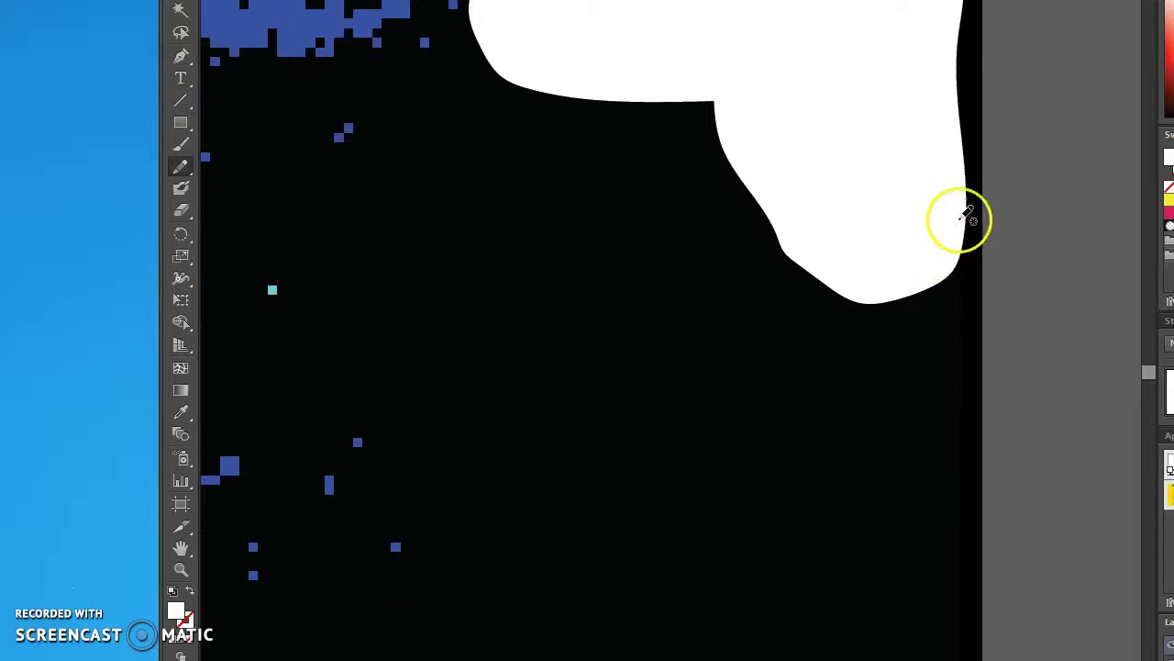
pyautogui.moveTo(952, 246)
pyautogui.mouseDown()
pyautogui.moveTo(969, 621)
pyautogui.moveTo(865, 144)
pyautogui.moveTo(945, 243)
pyautogui.mouseUp()
# Trace a final closed white patch filling the dark gap at the jacket's bottom right
pyautogui.scroll(-5, 725, 403)
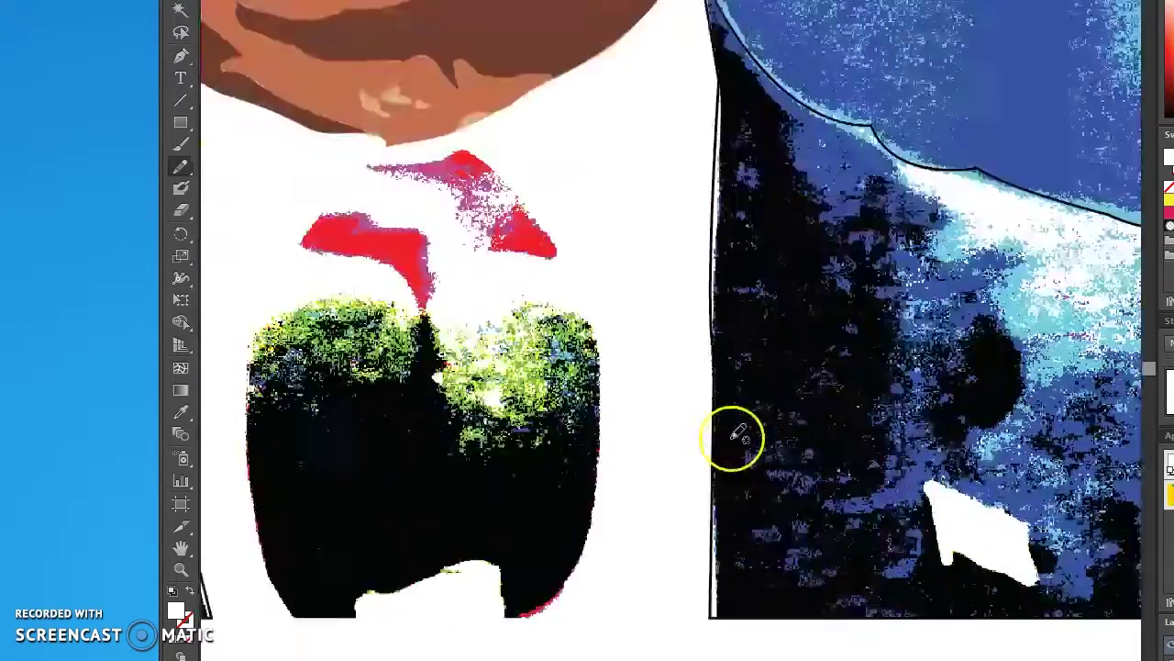
pyautogui.scroll(-2, 878, 318)
pyautogui.scroll(3, 879, 317)
pyautogui.moveTo(679, 367)
pyautogui.mouseDown()
pyautogui.moveTo(747, 602)
pyautogui.moveTo(835, 394)
pyautogui.mouseUp()
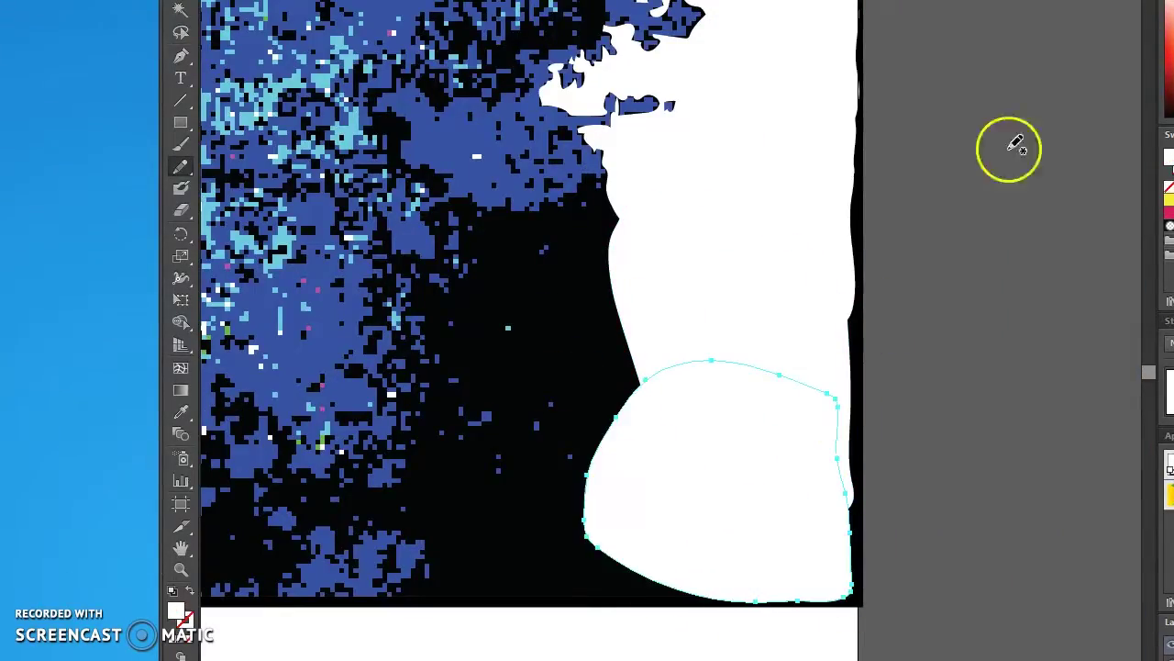
pyautogui.click(207, 53)
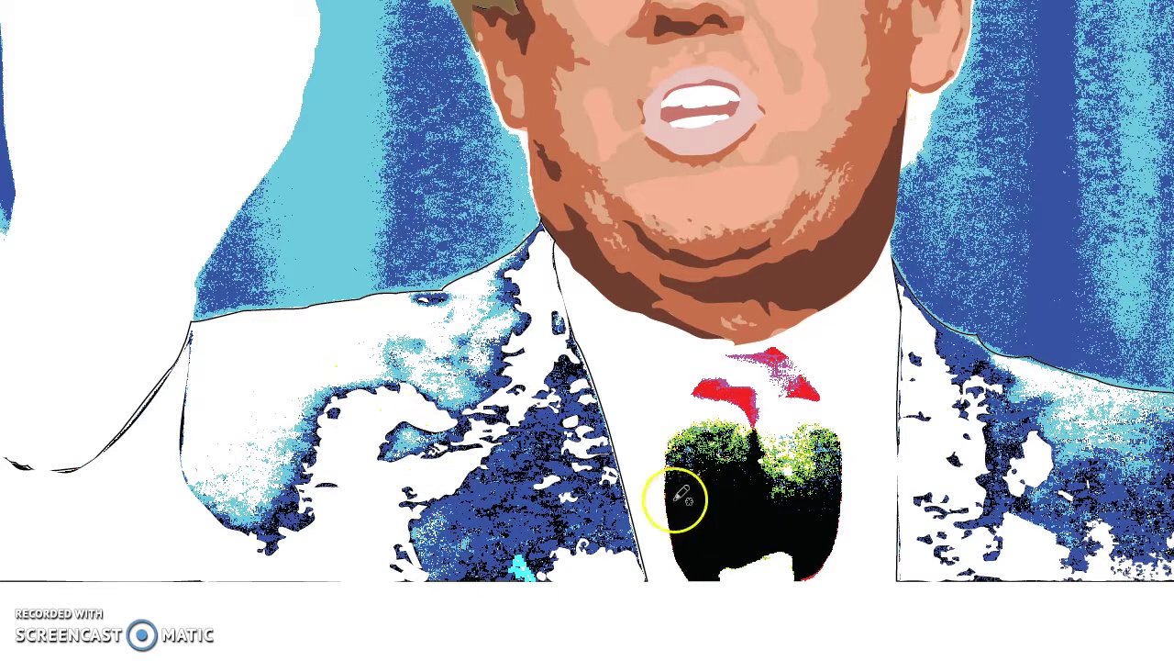
# Scroll across the artwork to inspect the finished white jacket patches
pyautogui.hscroll(6, 650, 432)
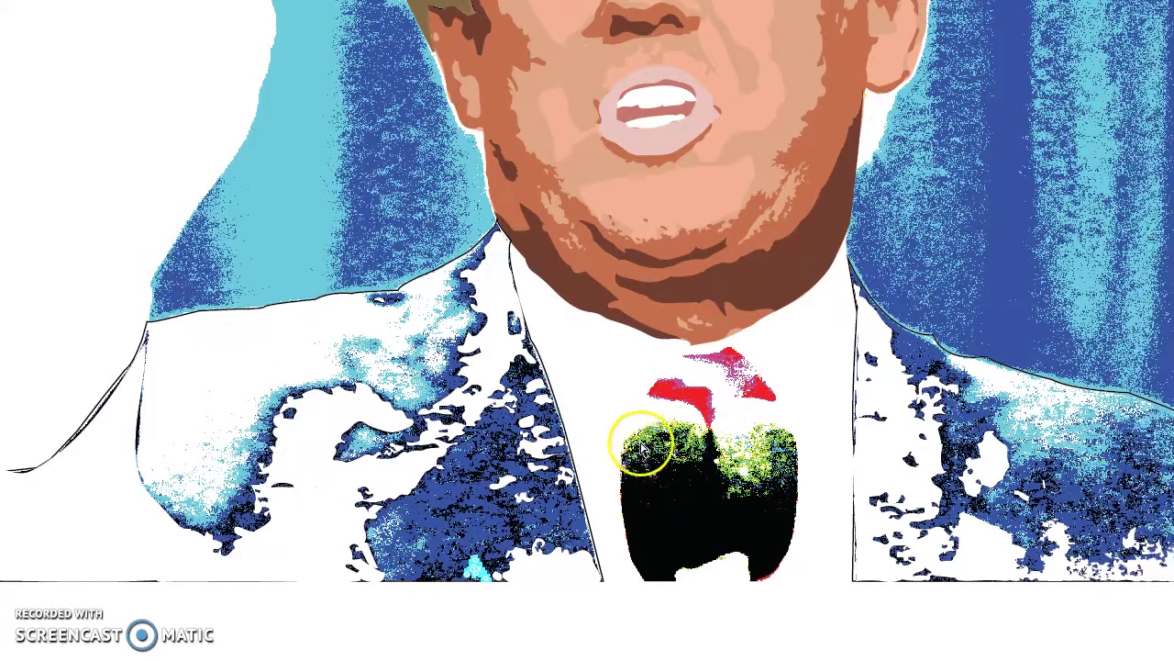
pyautogui.hscroll(3, 649, 453)
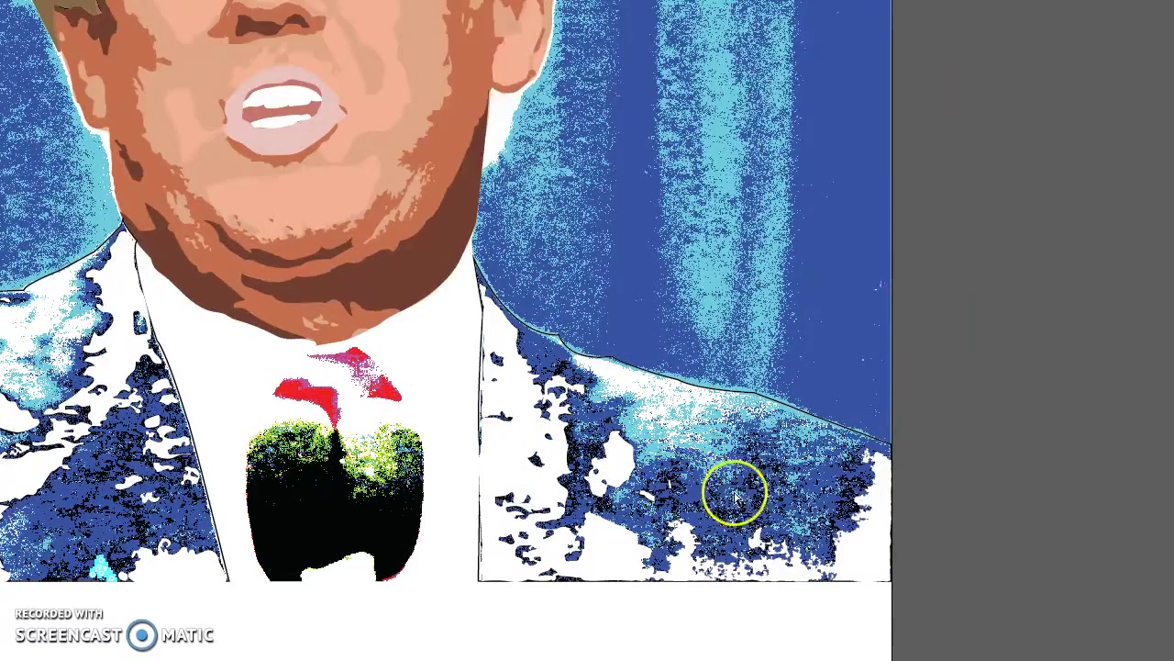
pyautogui.scroll(3, 789, 567)
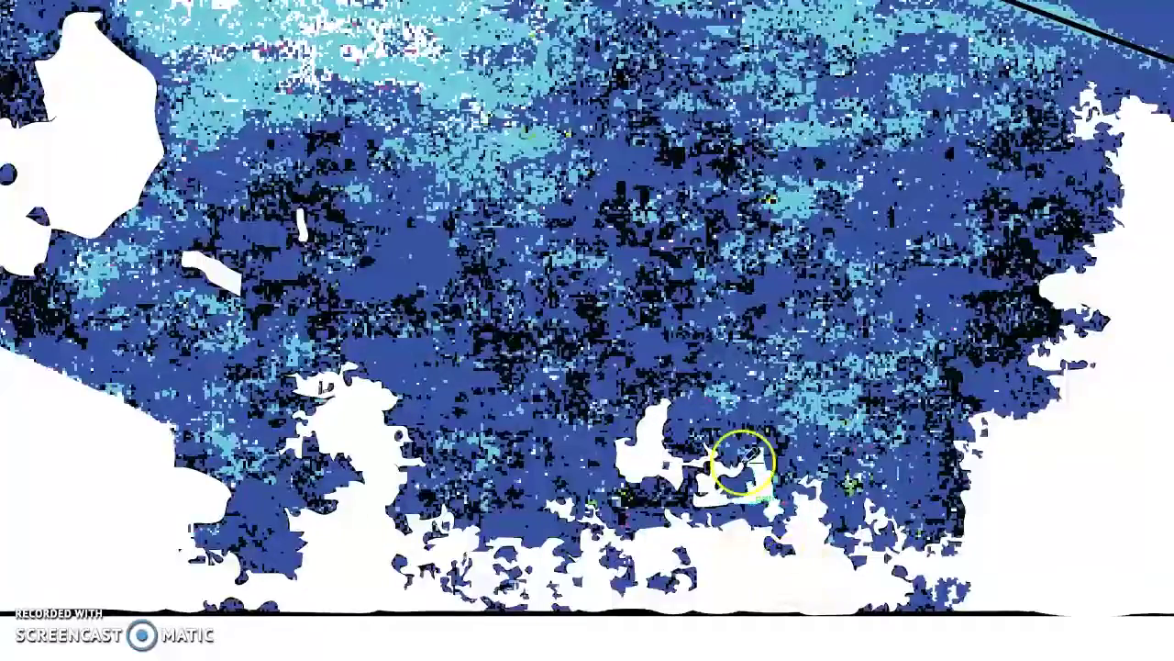
pyautogui.scroll(2, 741, 465)
pyautogui.scroll(-2, 741, 453)
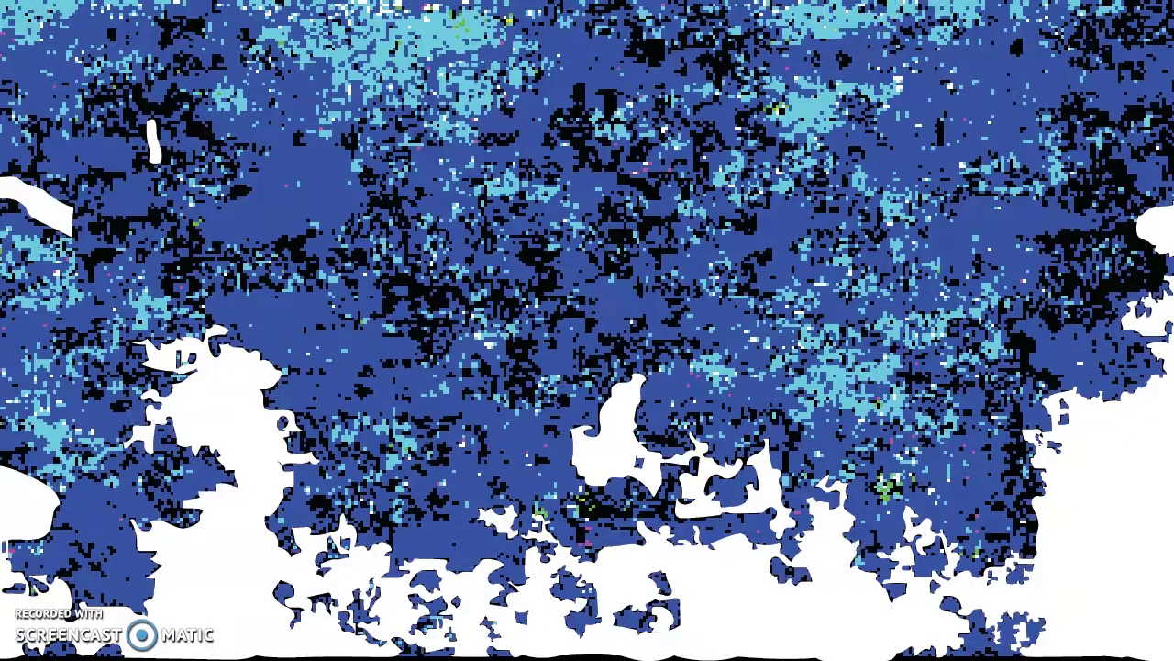
# Lock Layer 17 and the overshirt layer, add Layer 18, and rename Layer 17 'darks of overshirt'
pyautogui.press('f')
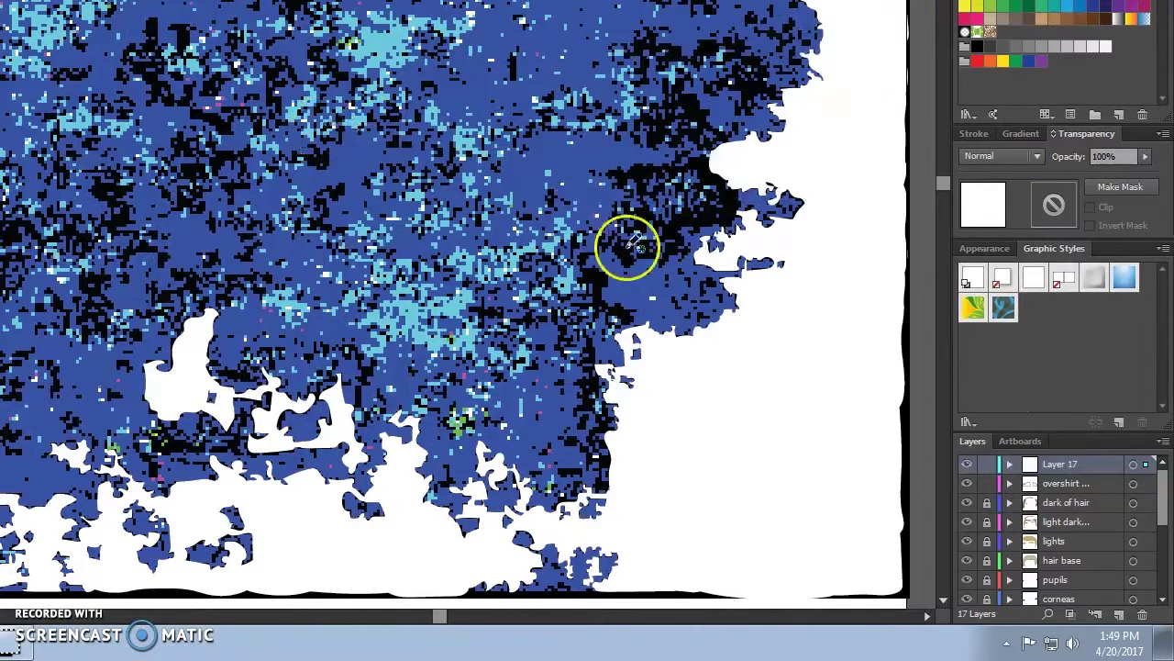
pyautogui.moveTo(987, 464); pyautogui.dragTo(990, 483)
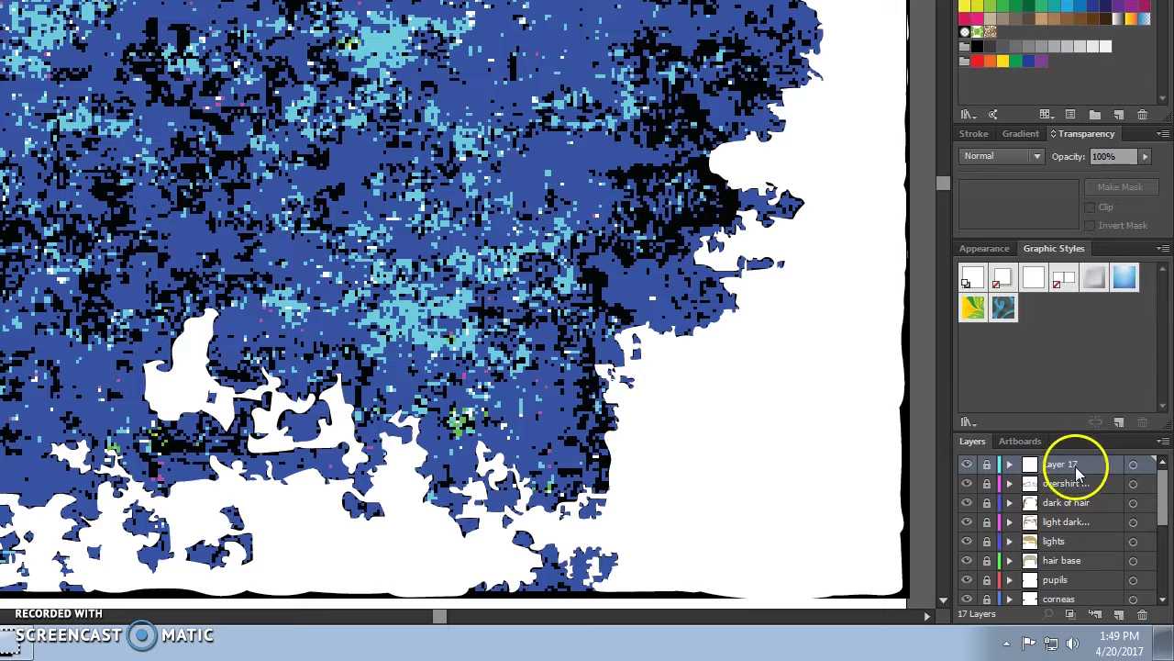
pyautogui.click(1117, 616)
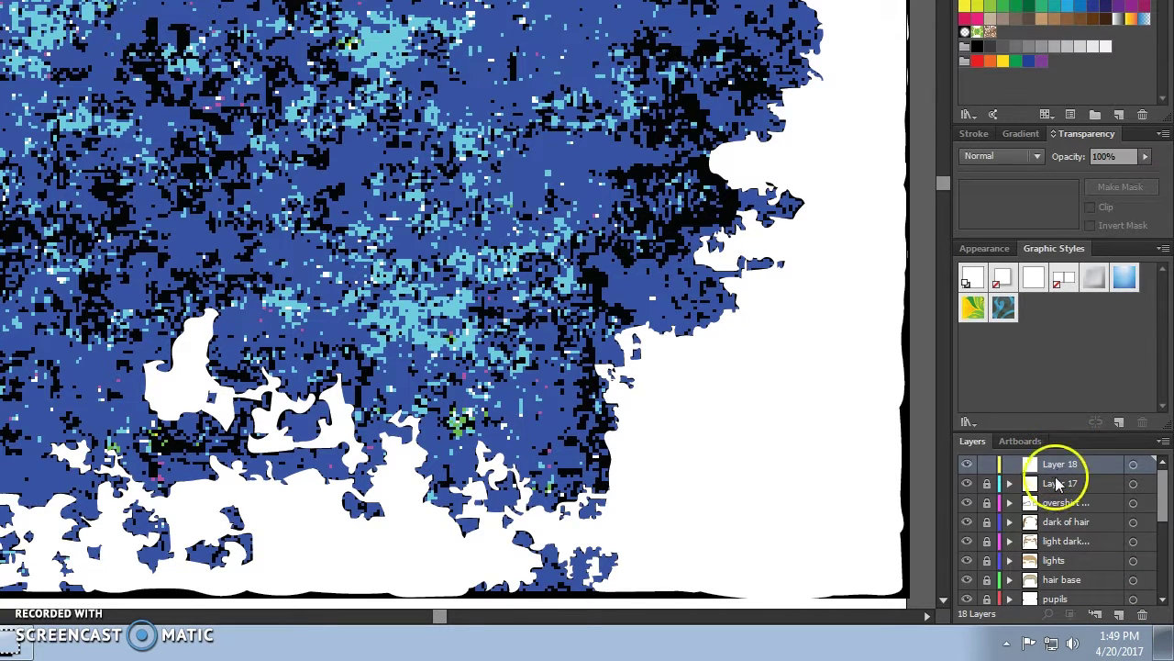
pyautogui.doubleClick(1060, 483)
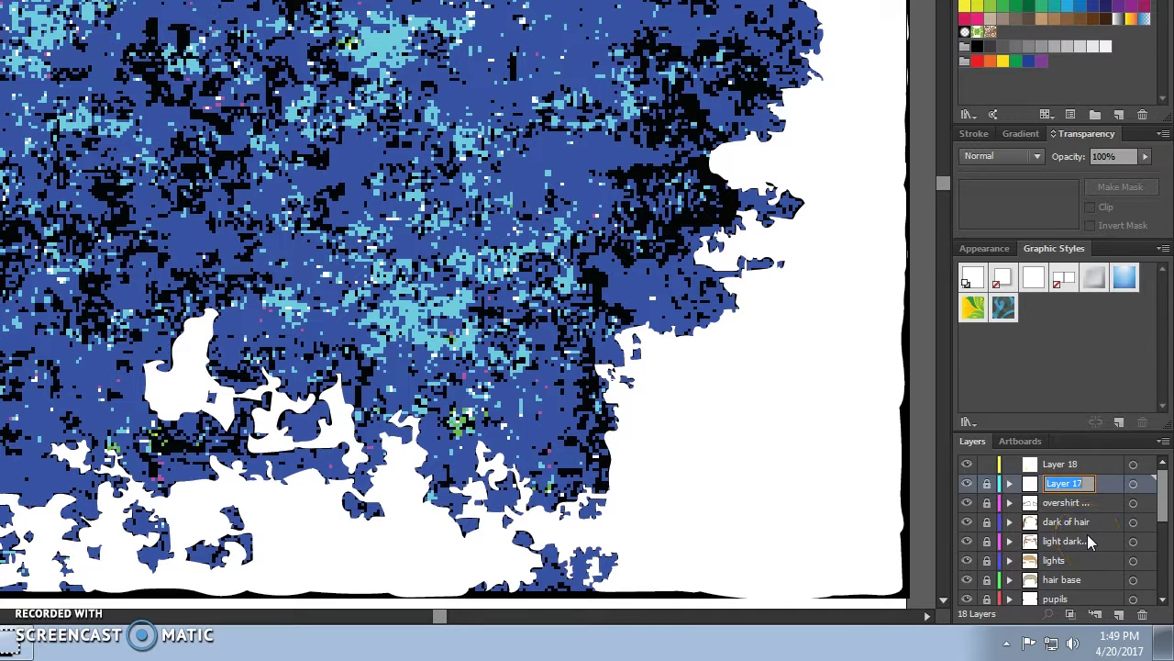
pyautogui.write('darks')
pyautogui.write(' of overshirt')
pyautogui.press('Return')
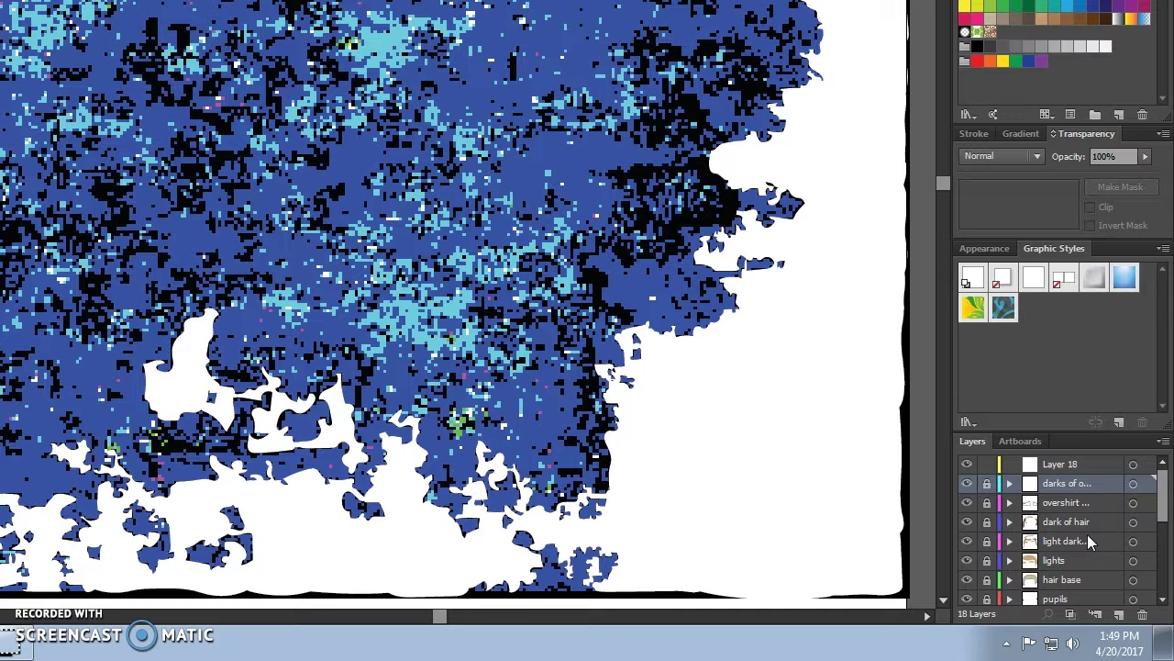
# Rename Layer 18 for the lighter darks and move 'darks of overshirt' to the top of the layer stack
pyautogui.doubleClick(1065, 464)
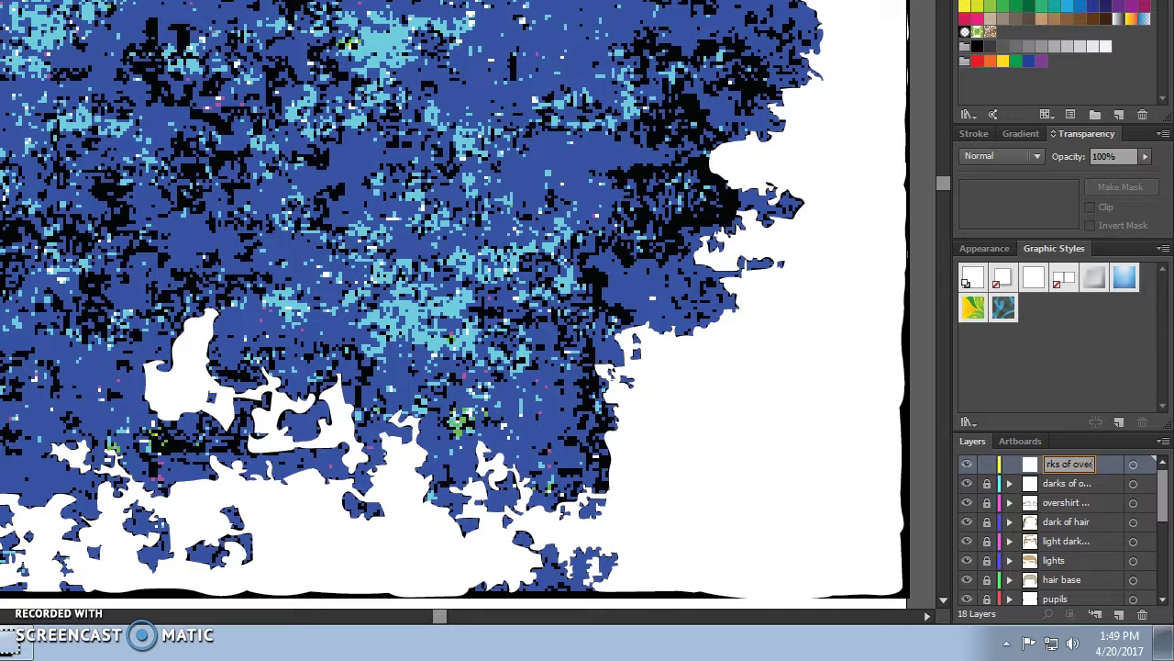
pyautogui.moveTo(1073, 466); pyautogui.dragTo(1028, 482)
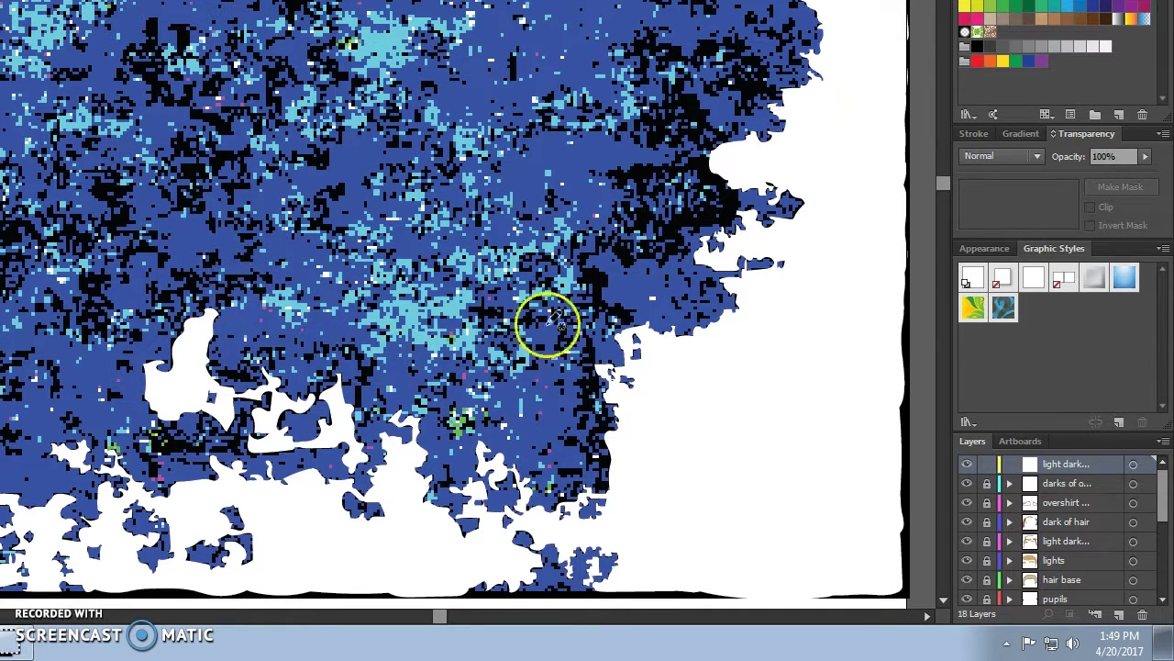
pyautogui.scroll(1, 333, 367)
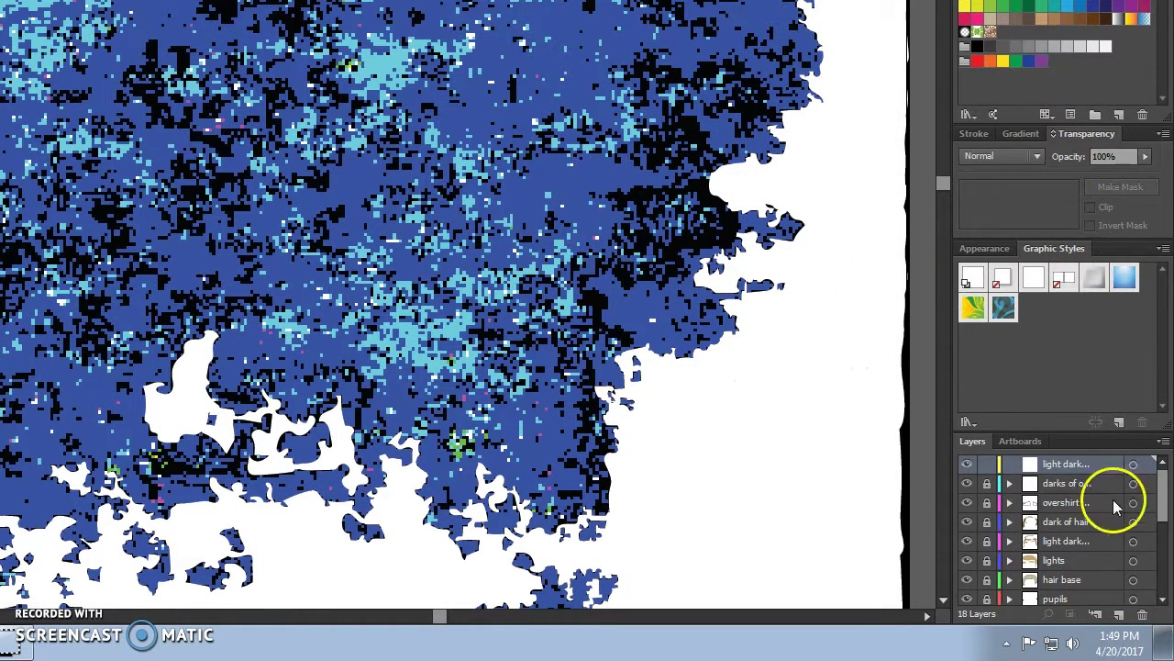
pyautogui.moveTo(1076, 486)
pyautogui.mouseDown()
pyautogui.moveTo(1075, 452)
pyautogui.moveTo(1070, 486)
pyautogui.mouseUp()
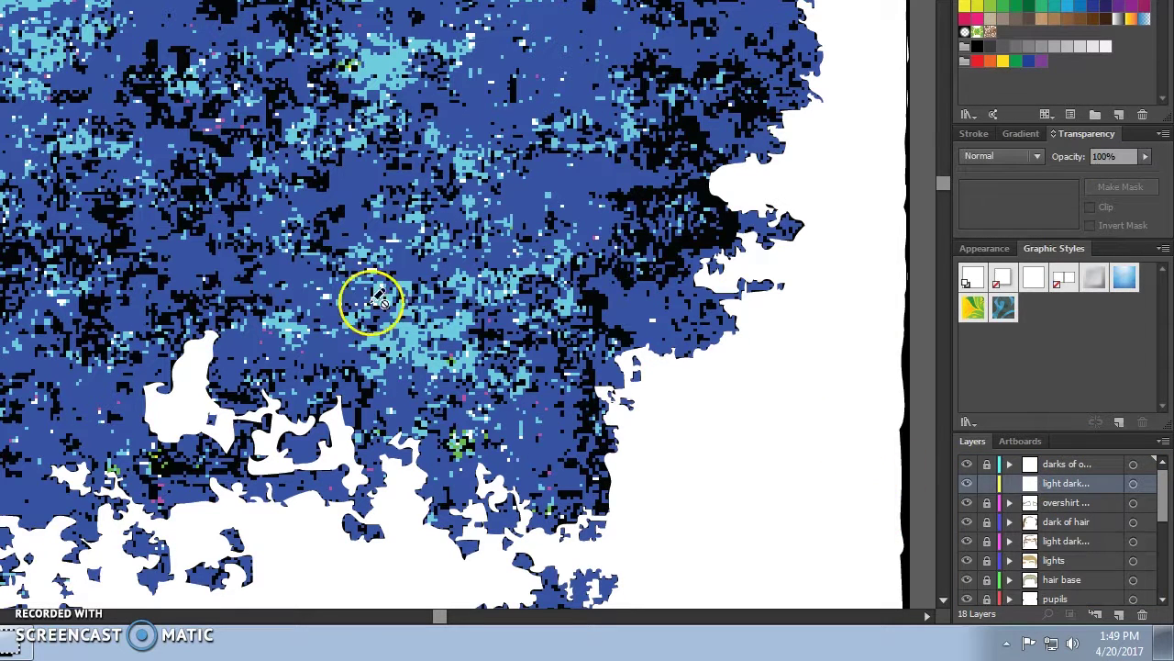